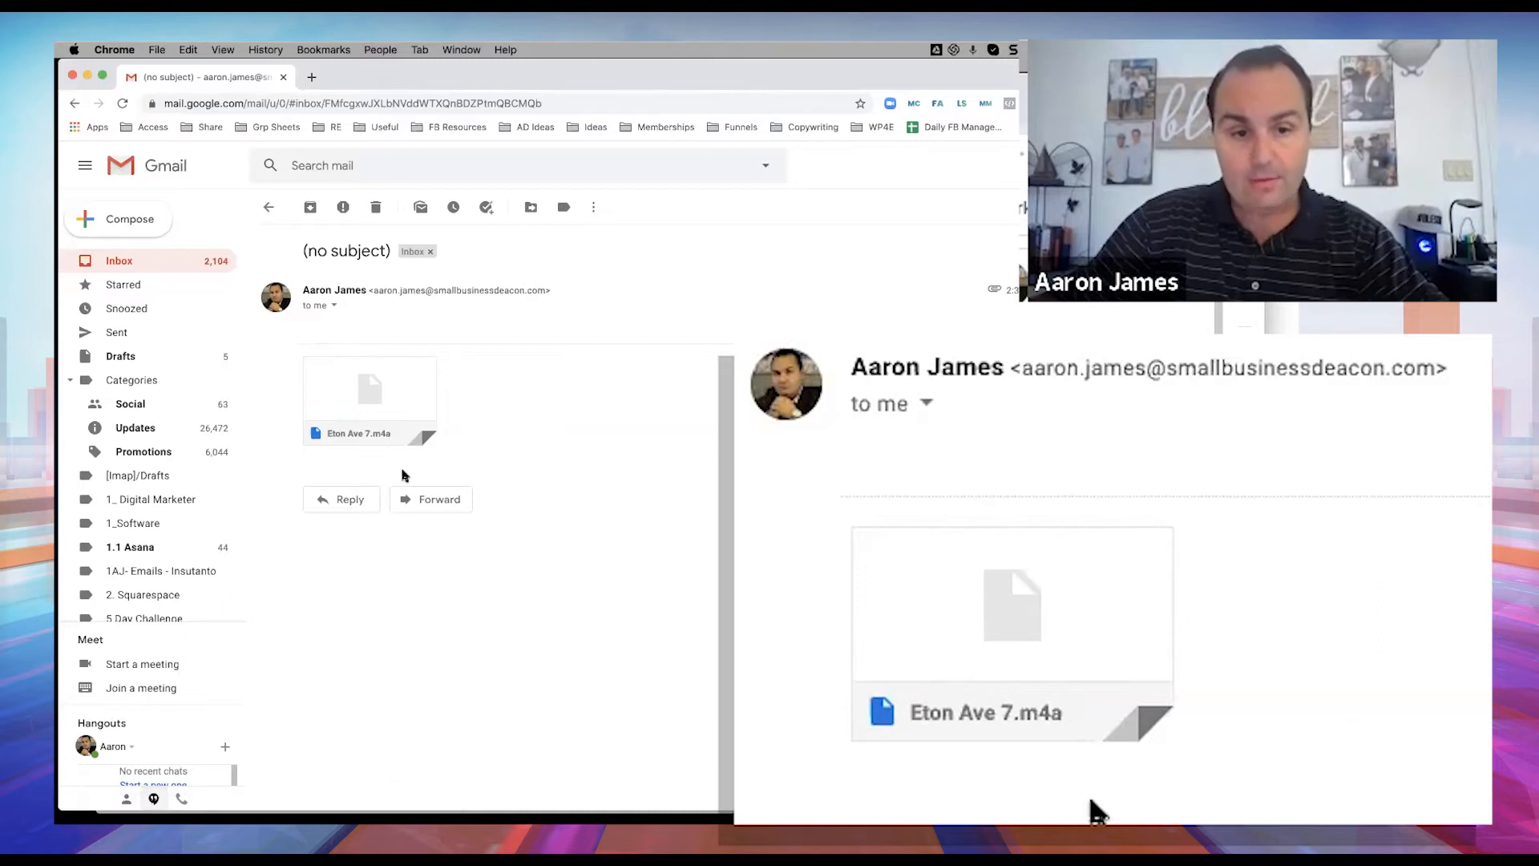
{"action": "mouse_move", "coordinate": [336, 429]}
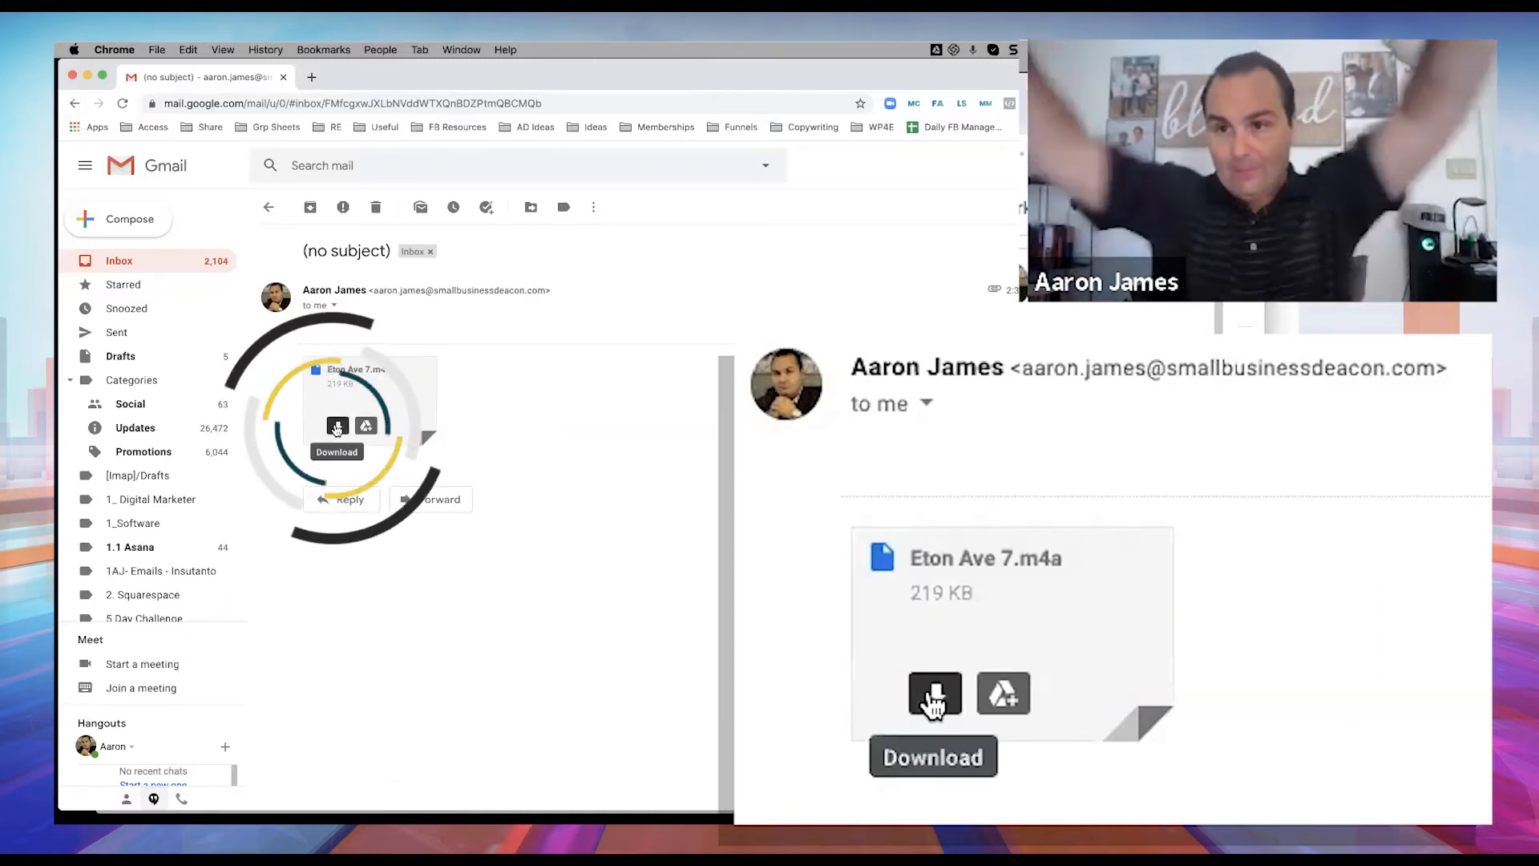
{"action": "left_click", "coordinate": [337, 427]}
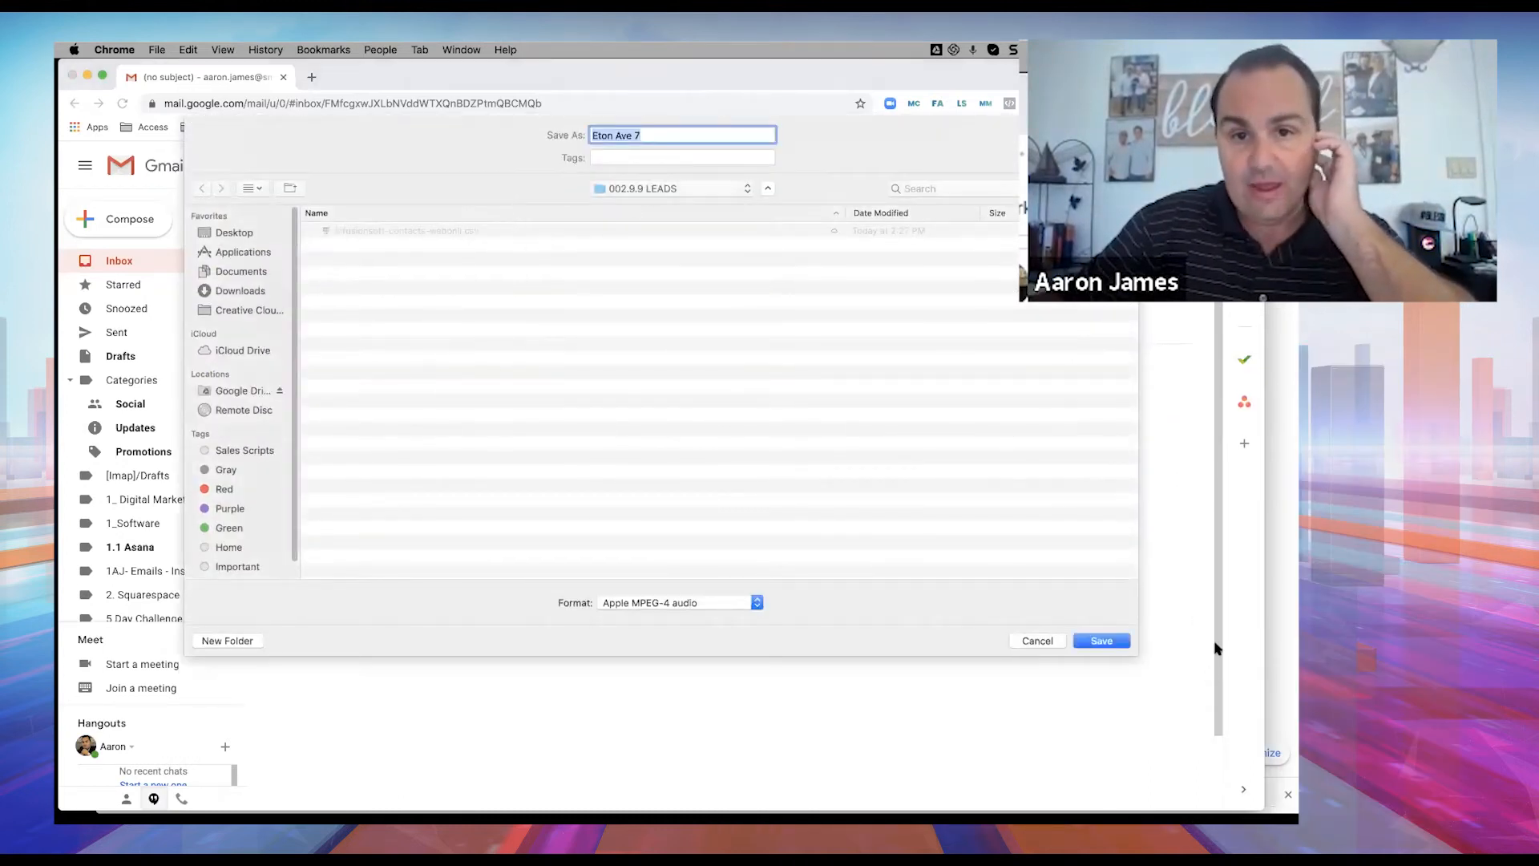
{"action": "left_click", "coordinate": [1121, 640]}
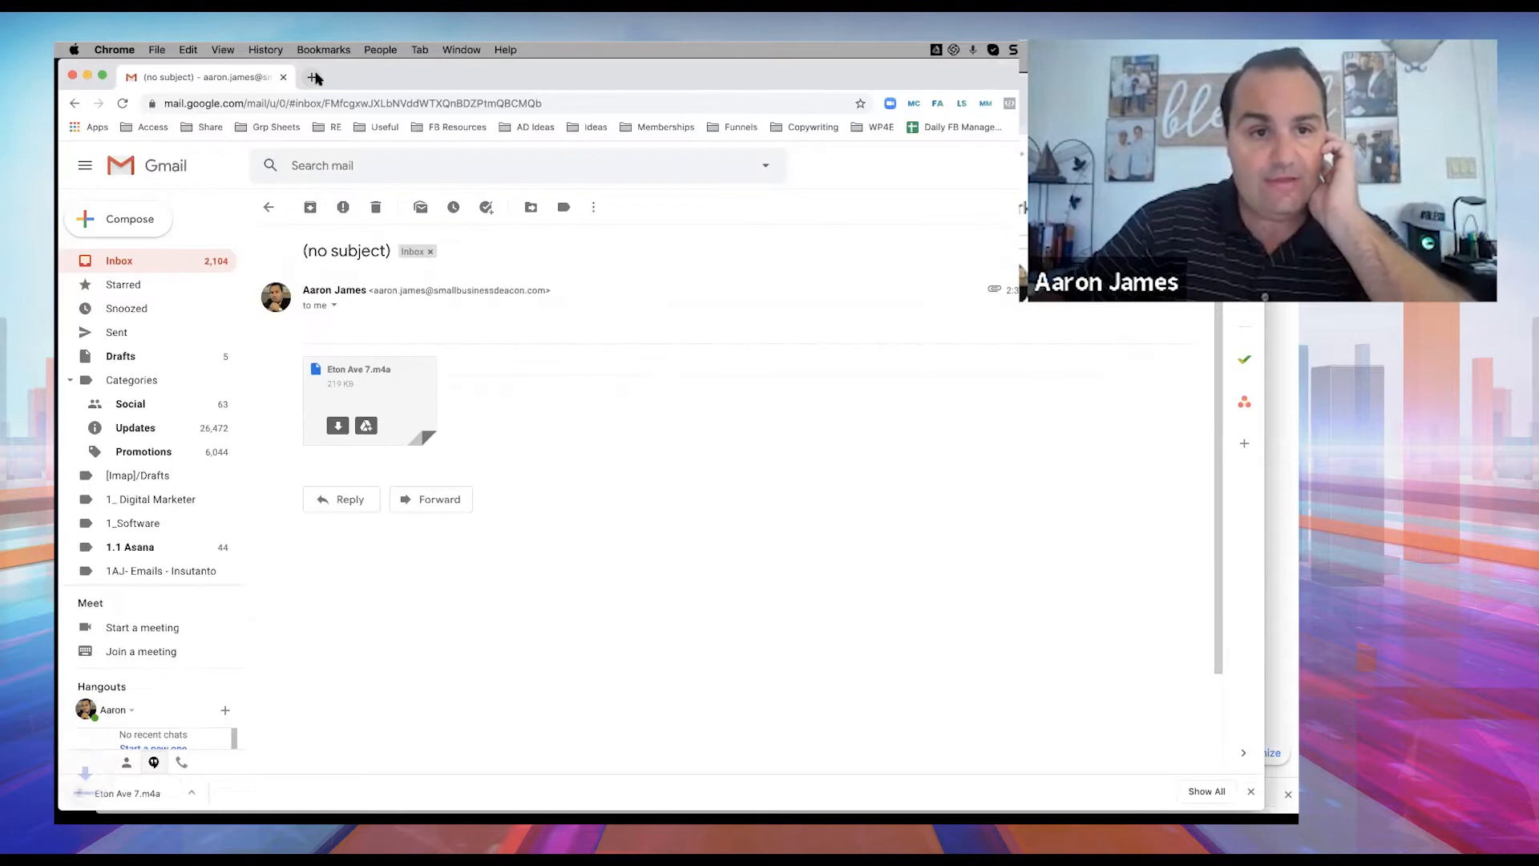
Search the web for 'm4a to mp3' in a new tab.
{"action": "key", "text": "super+t"}
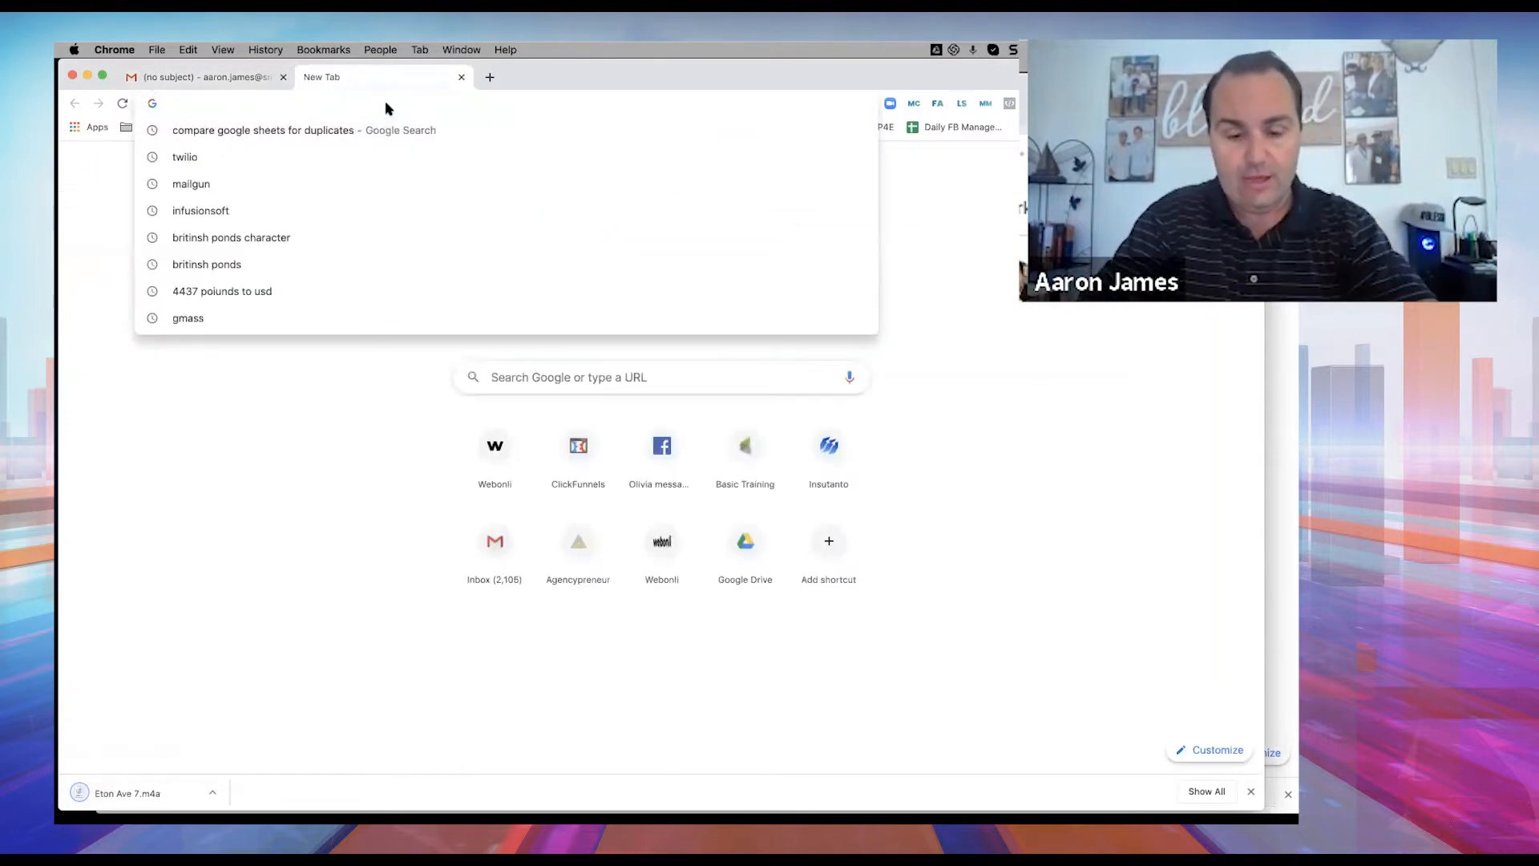
{"action": "type", "text": "tra"}
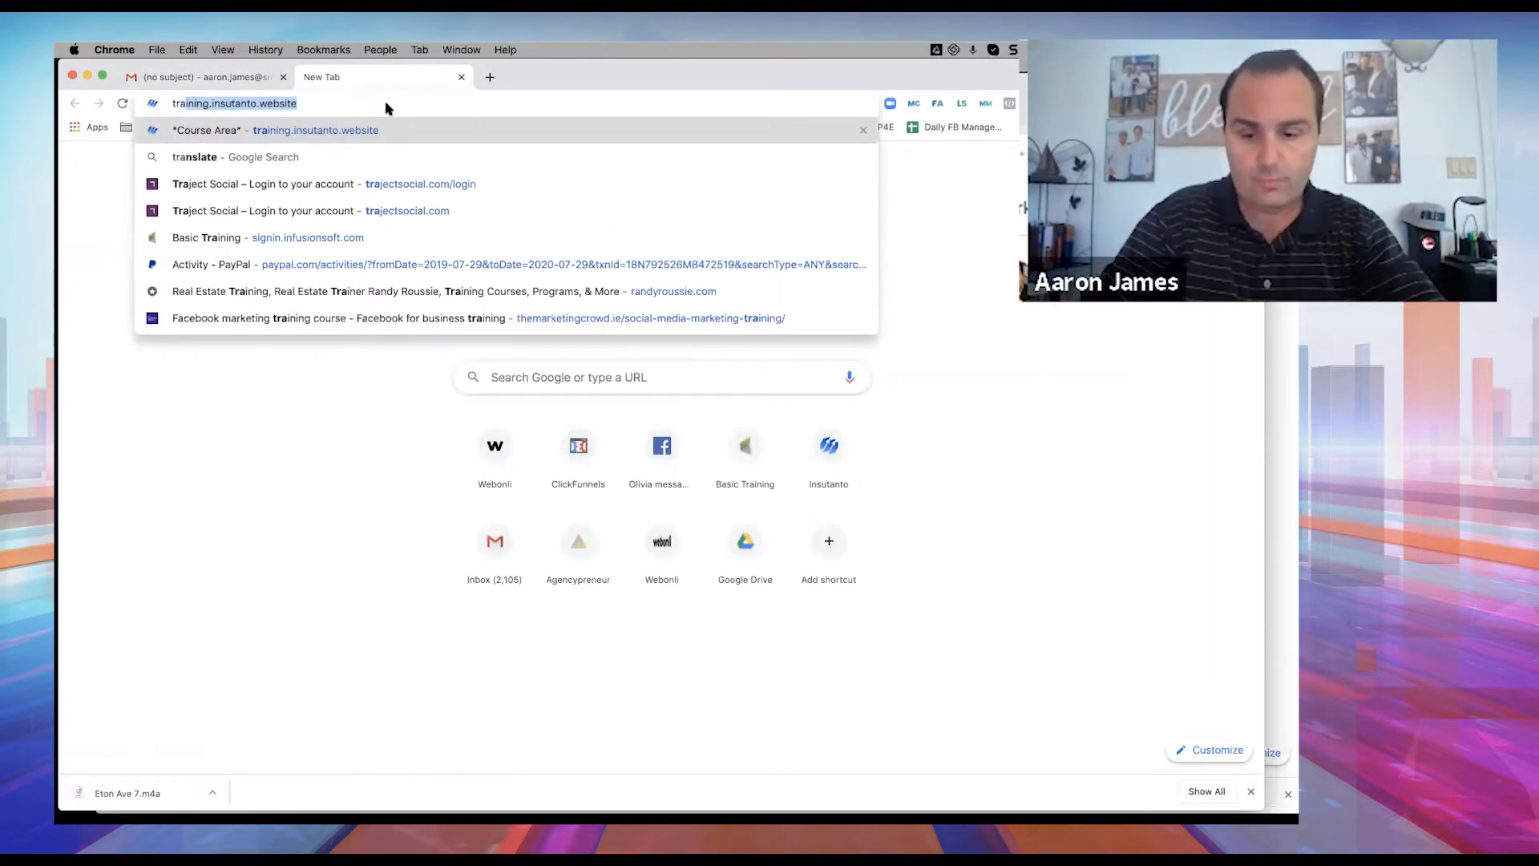
{"action": "key", "text": "BackSpace"}
{"action": "key", "text": "BackSpace"}
{"action": "key", "text": "BackSpace"}
{"action": "key", "text": "BackSpace"}
{"action": "type", "text": "m4"}
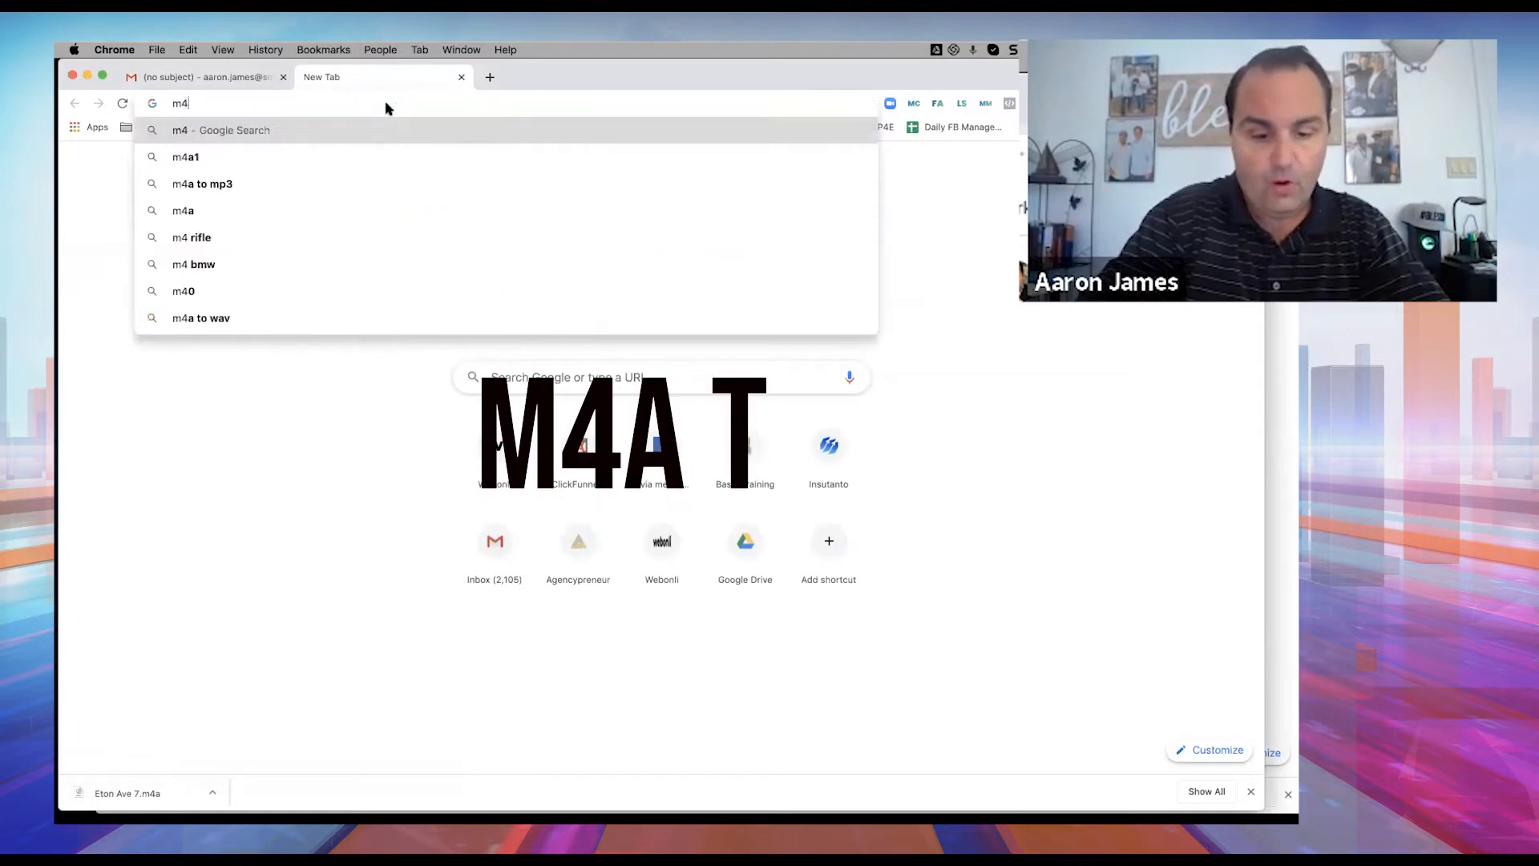
{"action": "type", "text": "a to"}
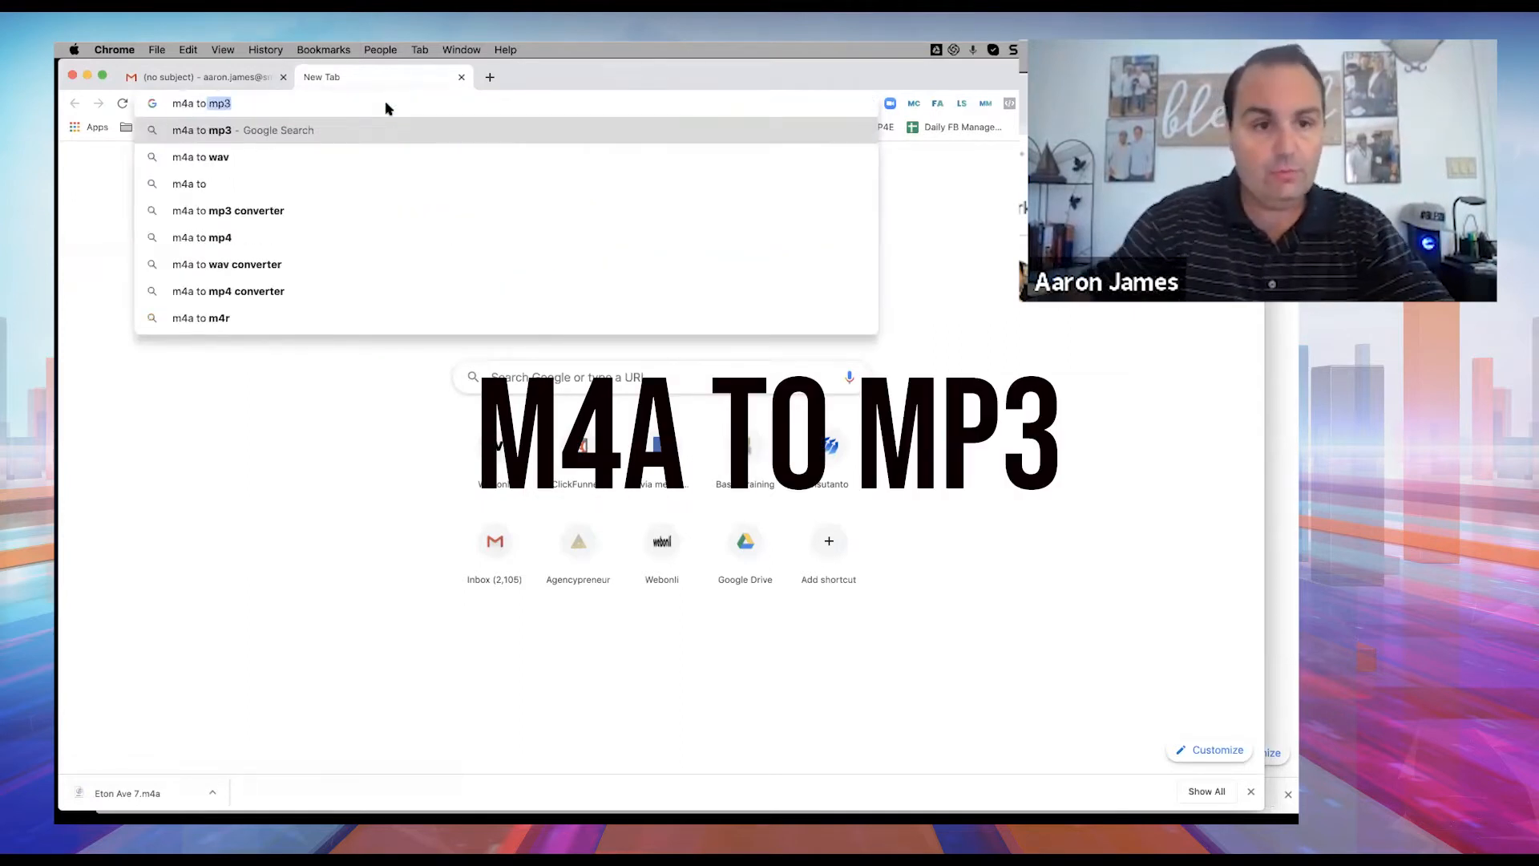
{"action": "key", "text": "Return"}
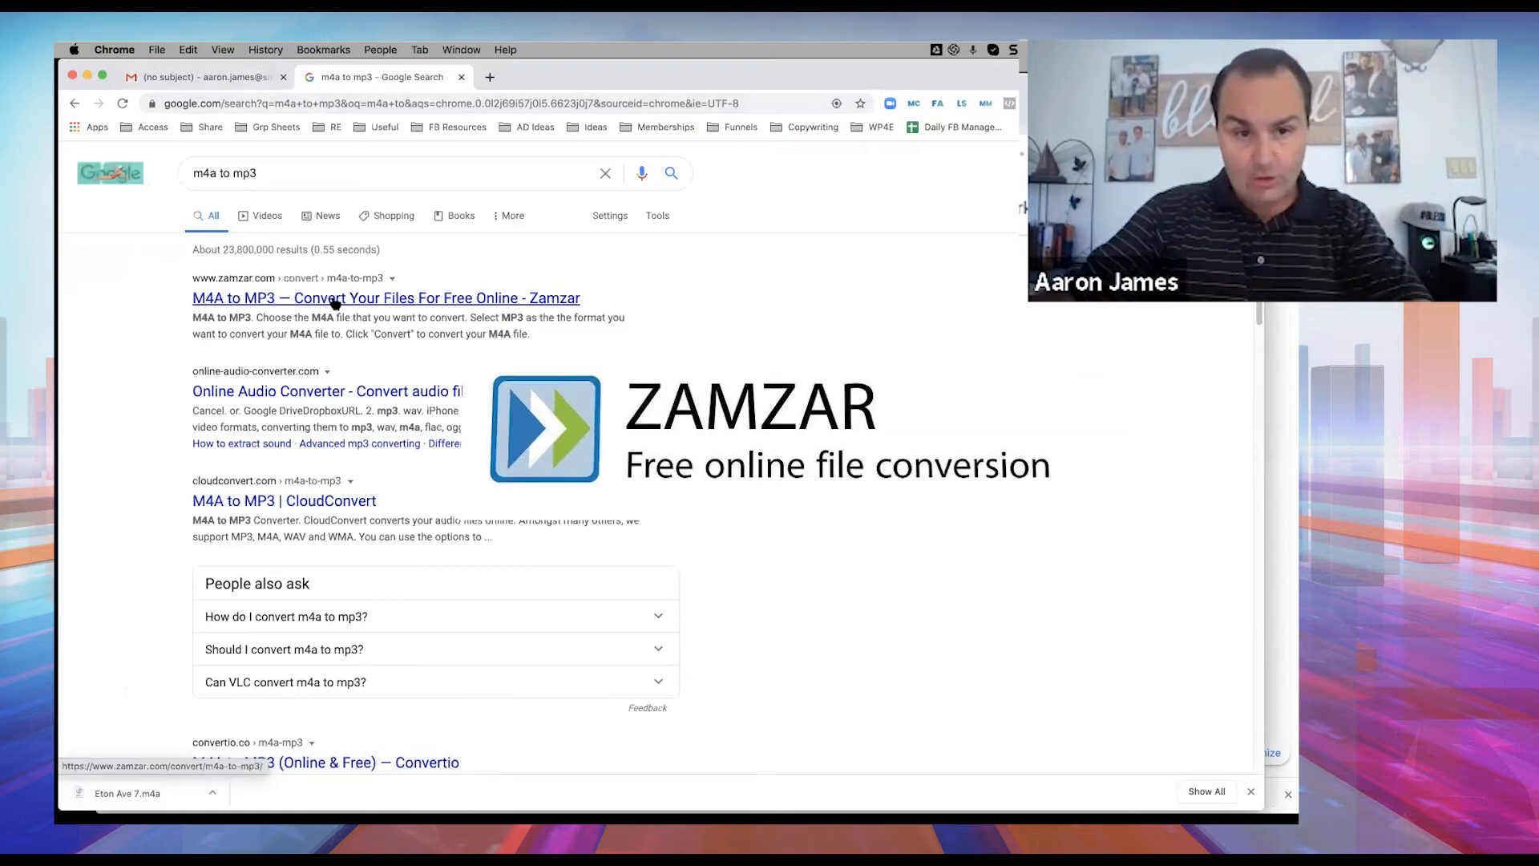
{"action": "left_click", "coordinate": [336, 302]}
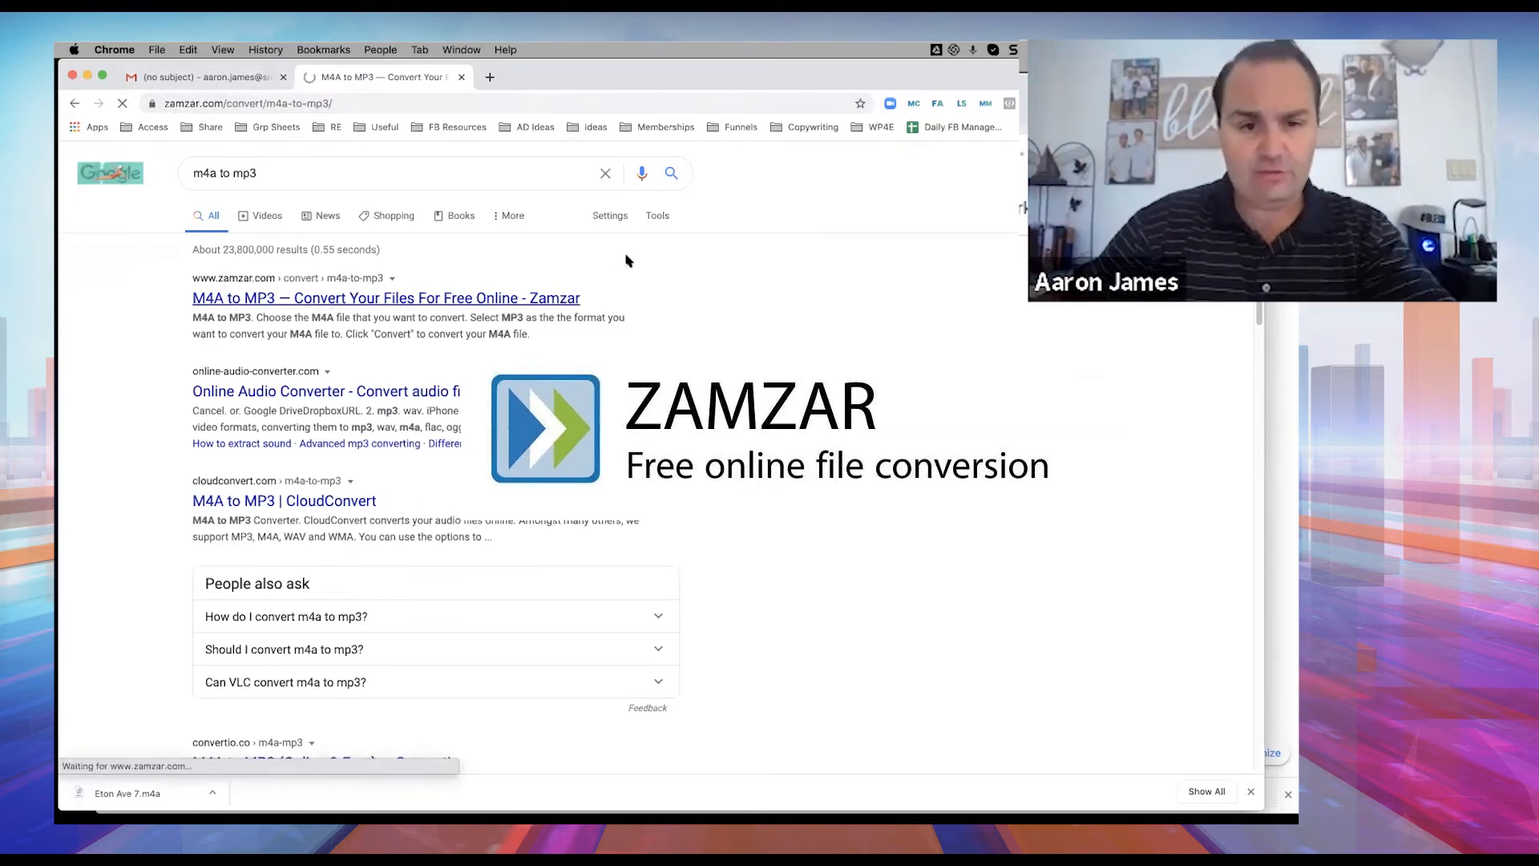
{"action": "left_click_drag", "start_coordinate": [166, 791], "coordinate": [554, 386]}
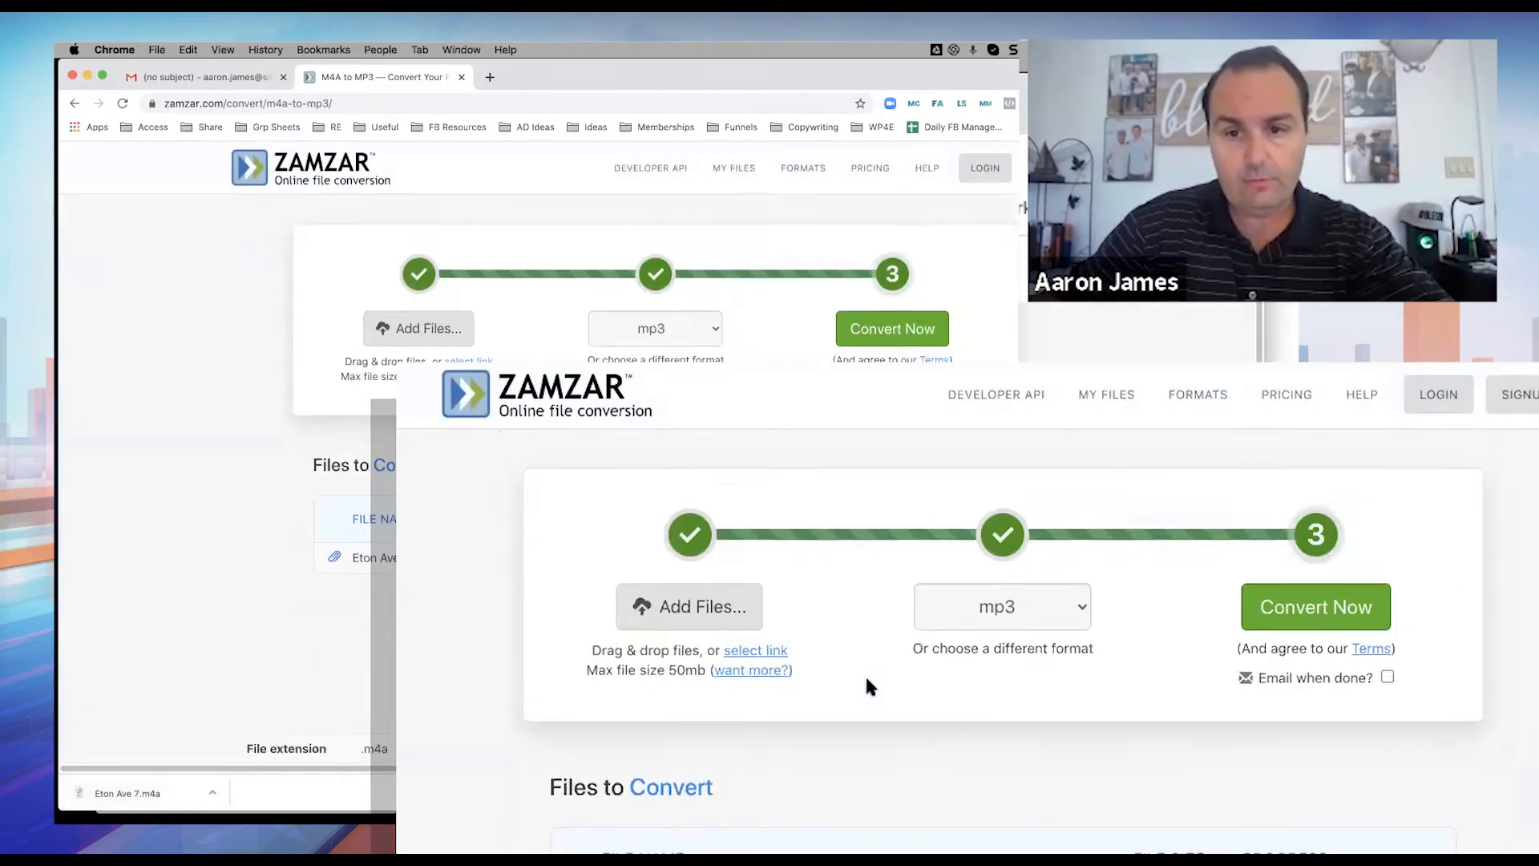
{"action": "left_click", "coordinate": [891, 291]}
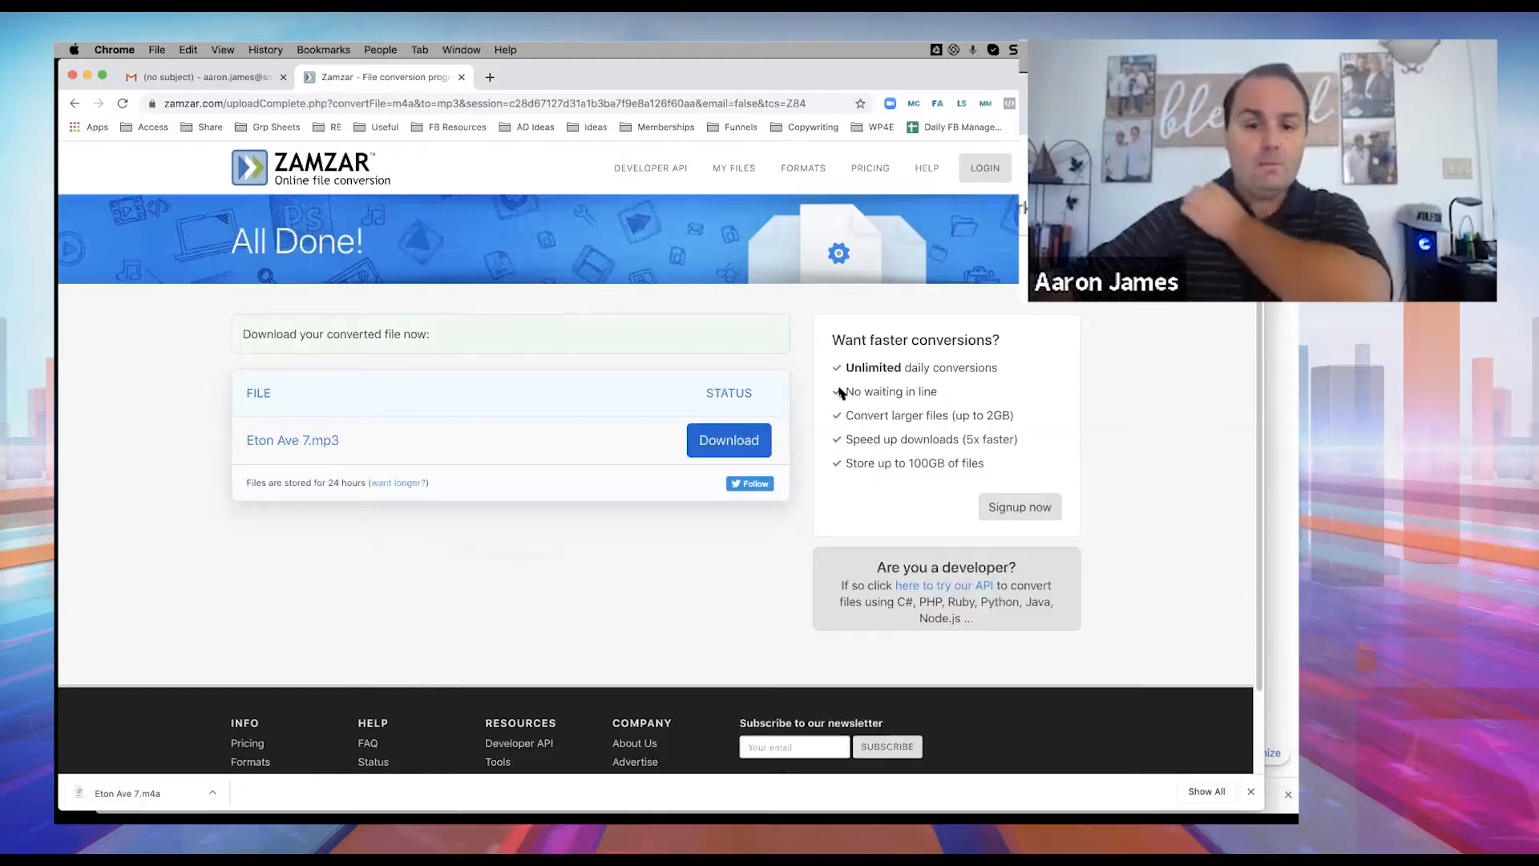
{"action": "left_click", "coordinate": [721, 441]}
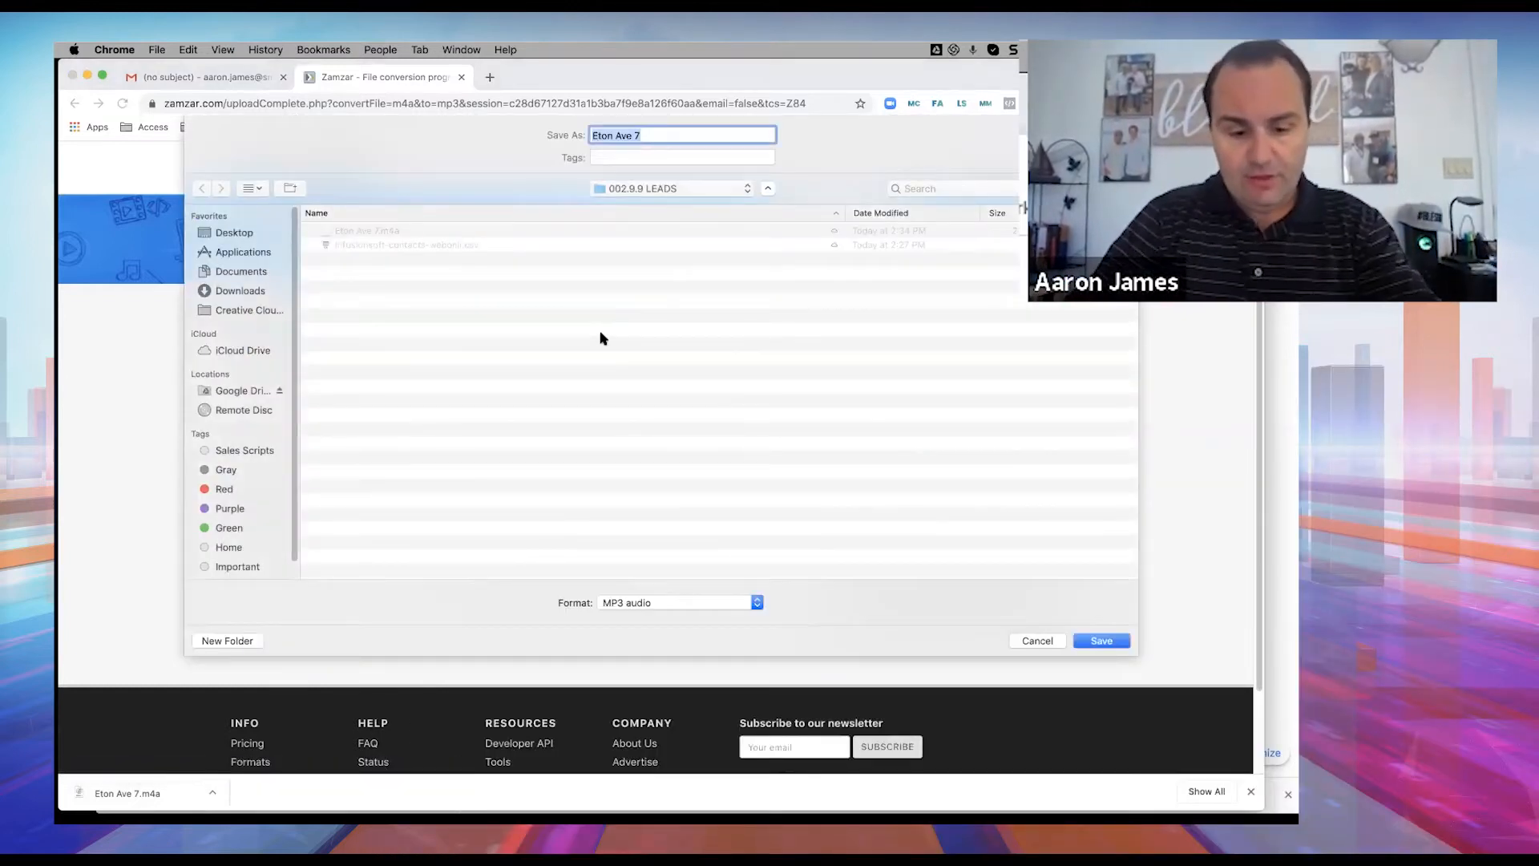
{"action": "type", "text": "Webonli-reaching out"}
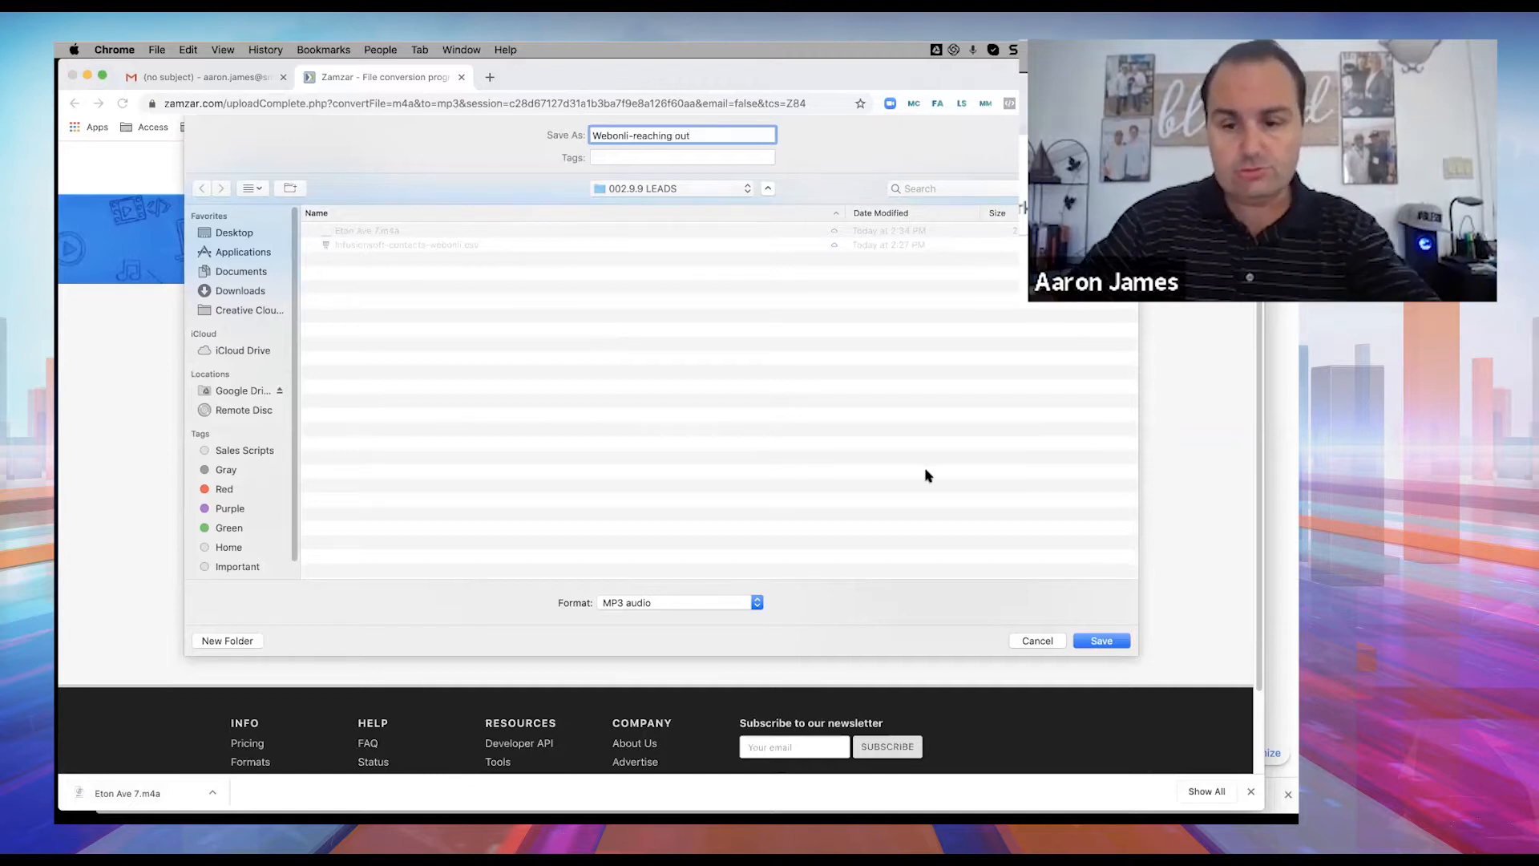
{"action": "left_click", "coordinate": [1081, 639]}
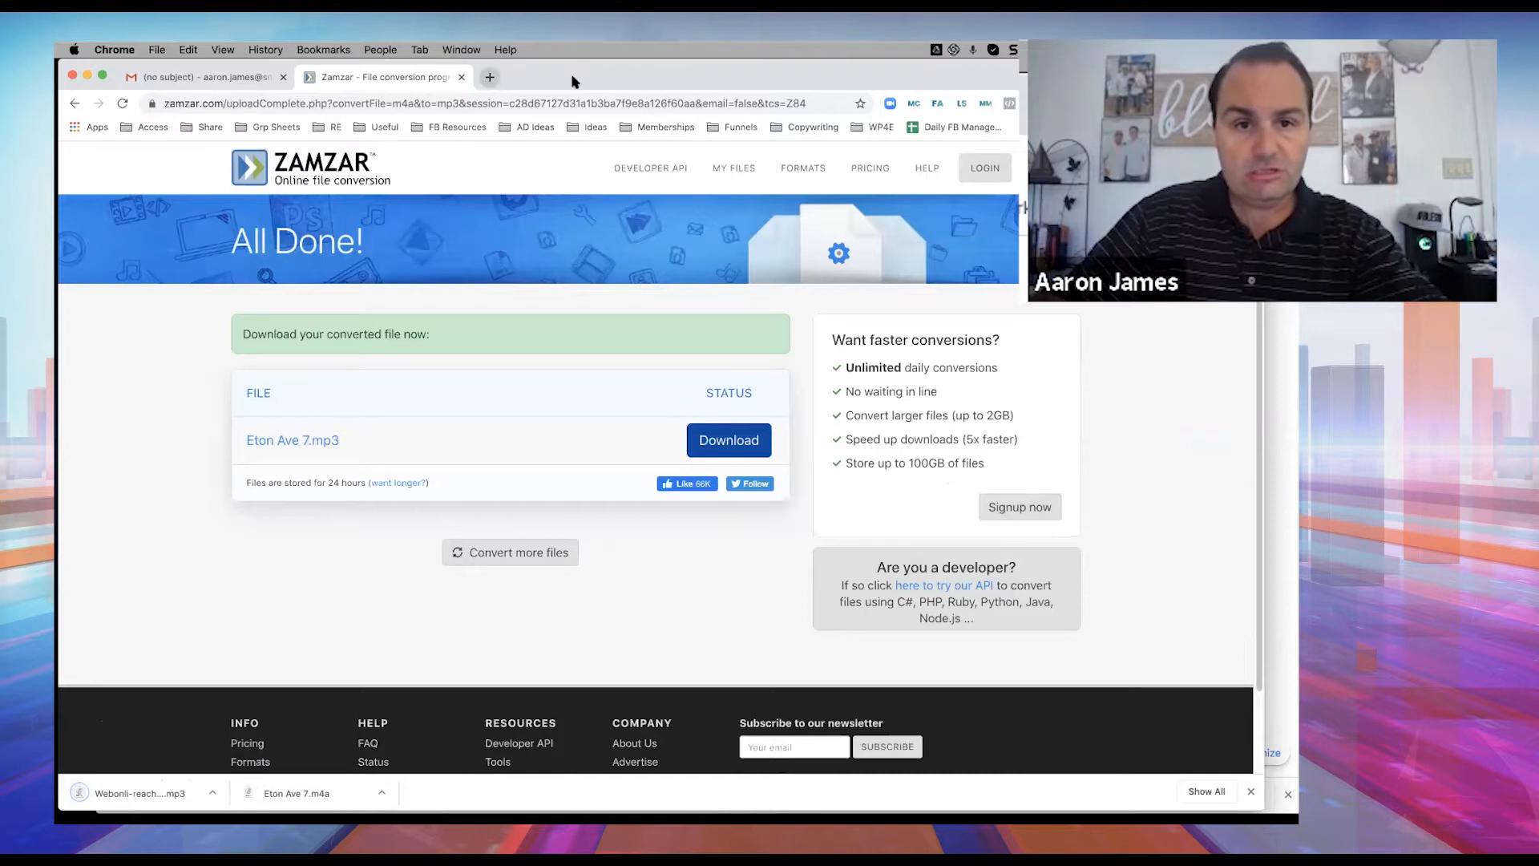
{"action": "left_click_drag", "start_coordinate": [575, 80], "coordinate": [592, 118]}
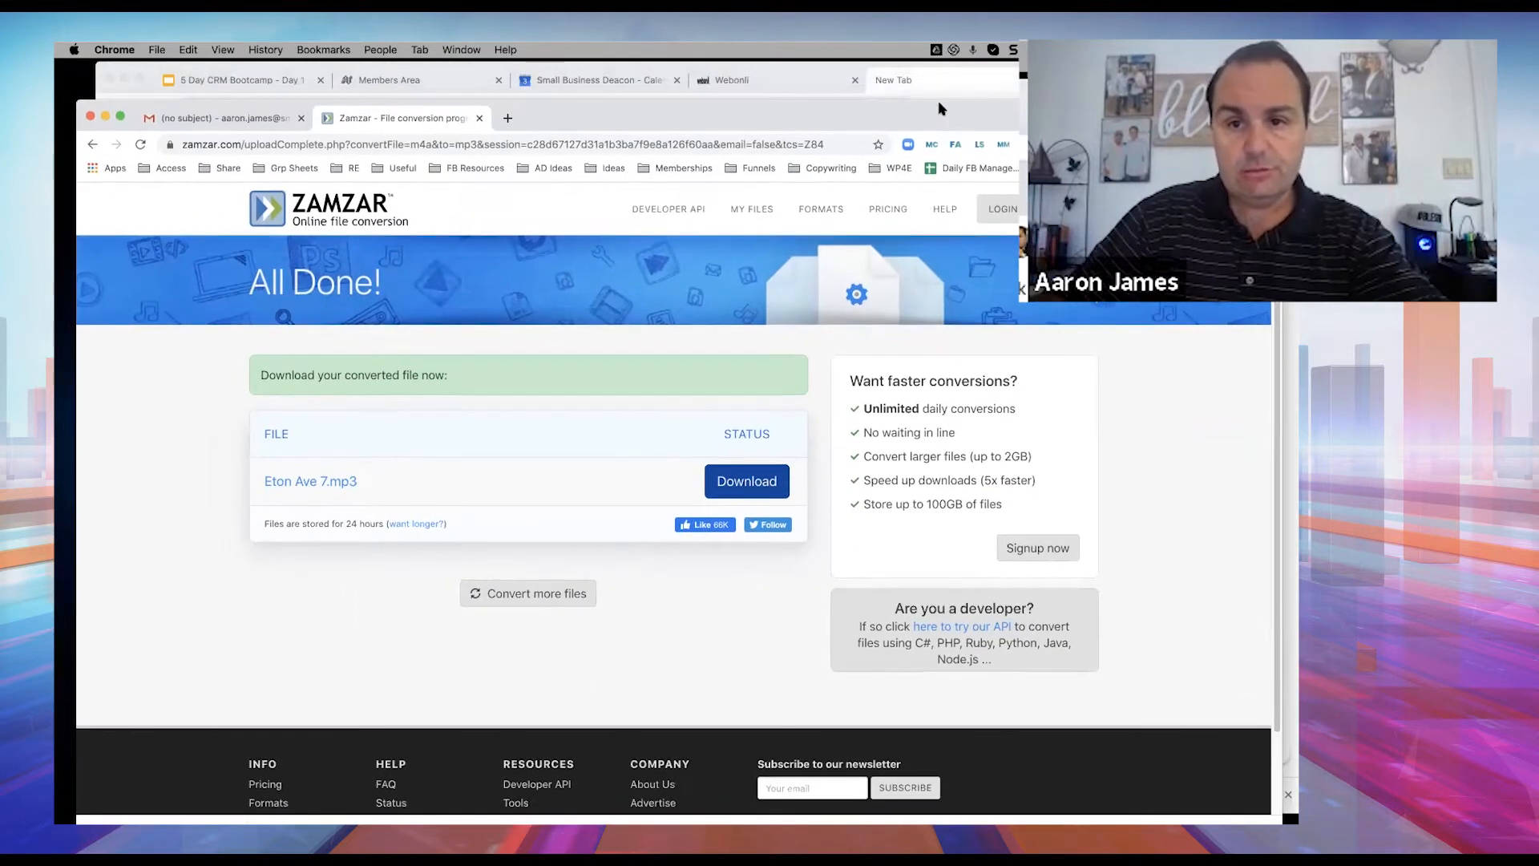
Add and save an Email event with subject 'SUbj' in the Cold Lead Outreach campaign.
{"action": "left_click", "coordinate": [781, 78]}
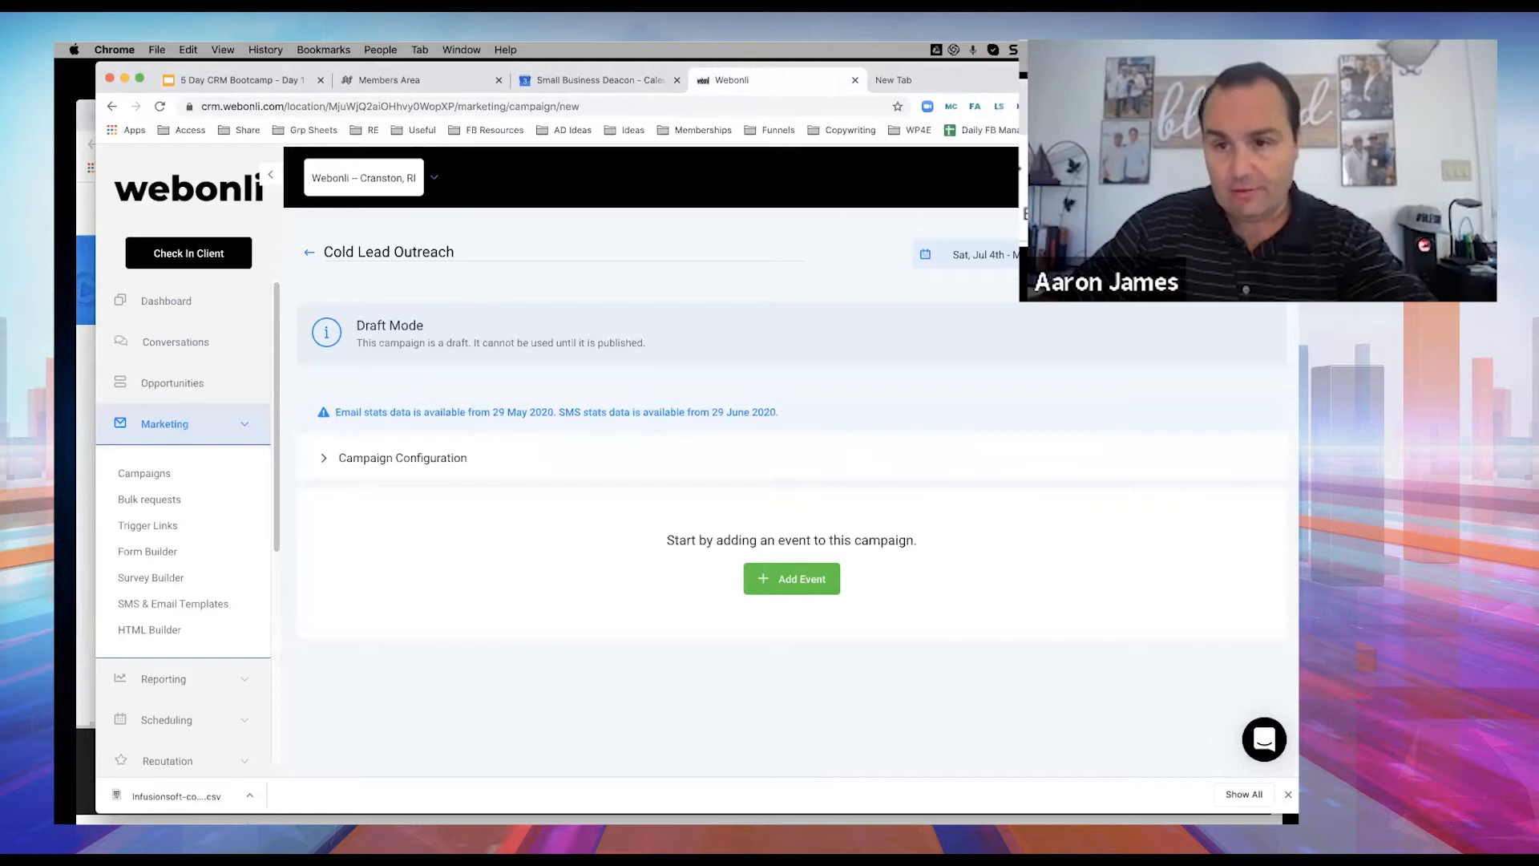
{"action": "left_click_drag", "start_coordinate": [1122, 79], "coordinate": [1103, 81]}
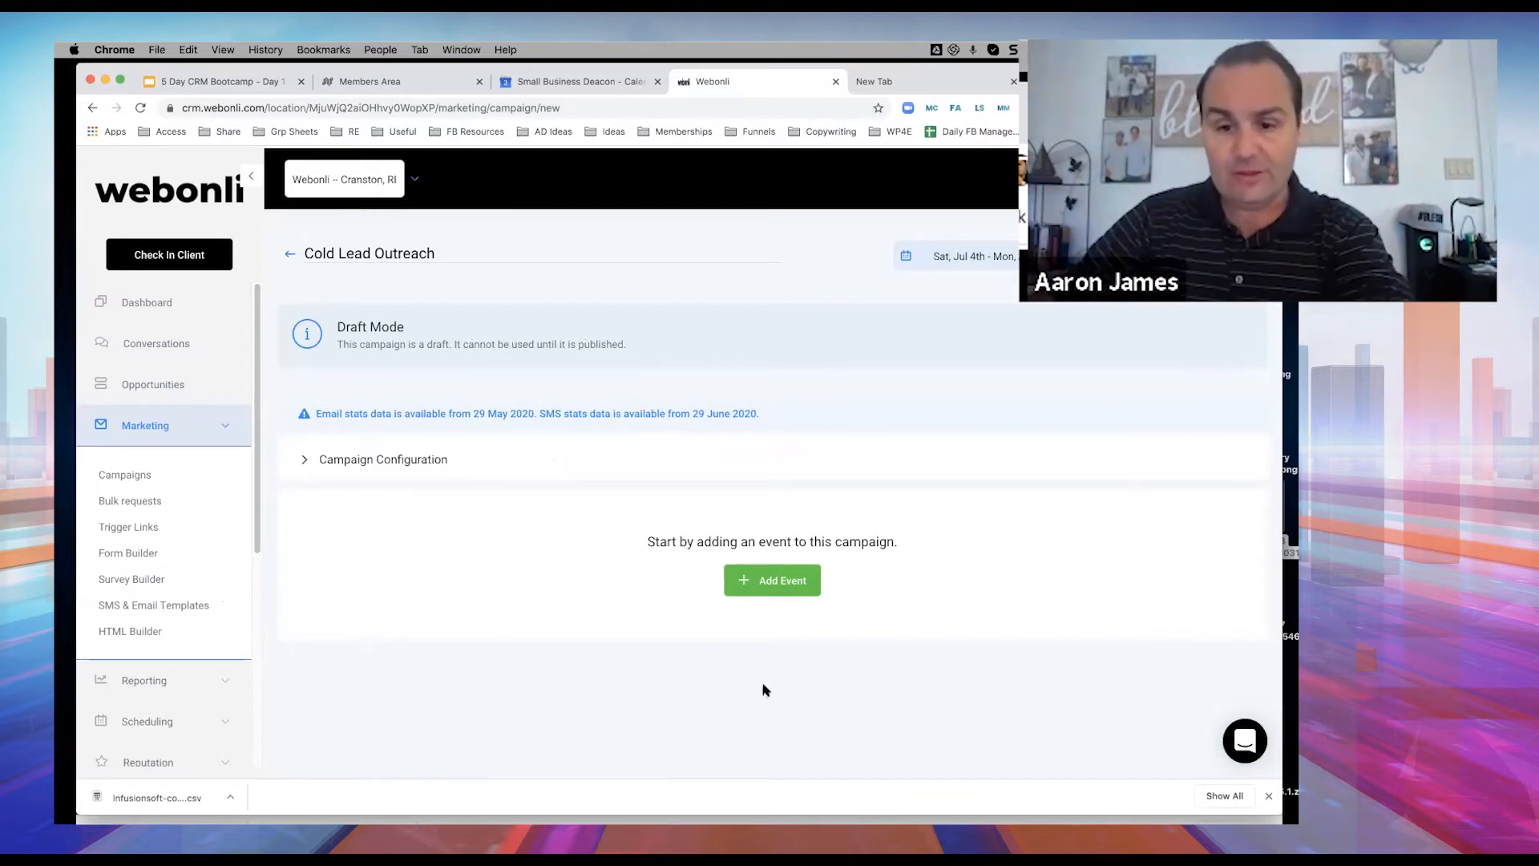
{"action": "left_click", "coordinate": [786, 587]}
{"action": "left_click", "coordinate": [574, 363]}
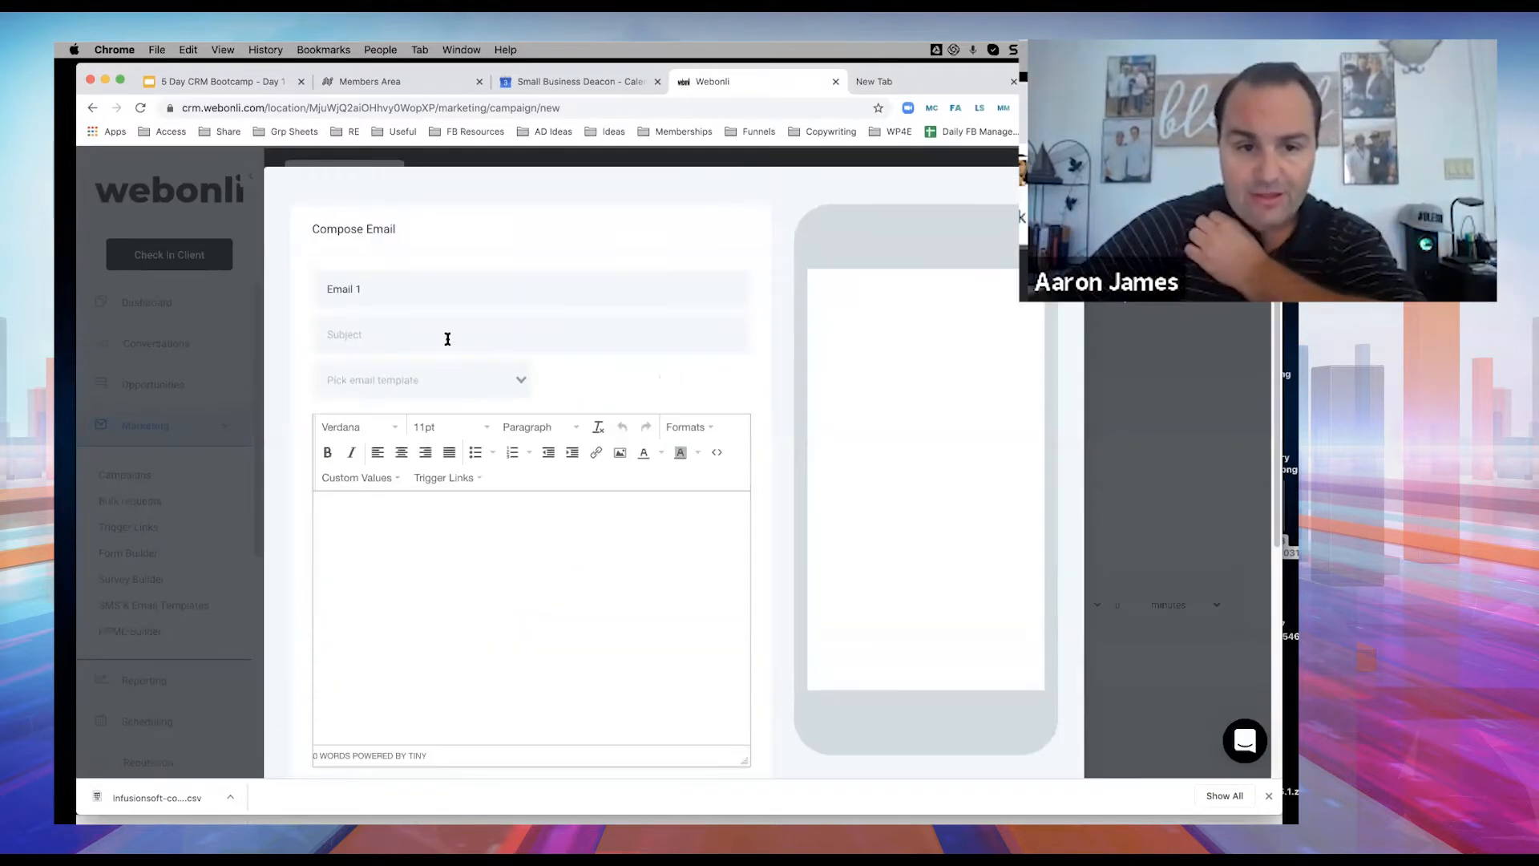
{"action": "left_click", "coordinate": [447, 337]}
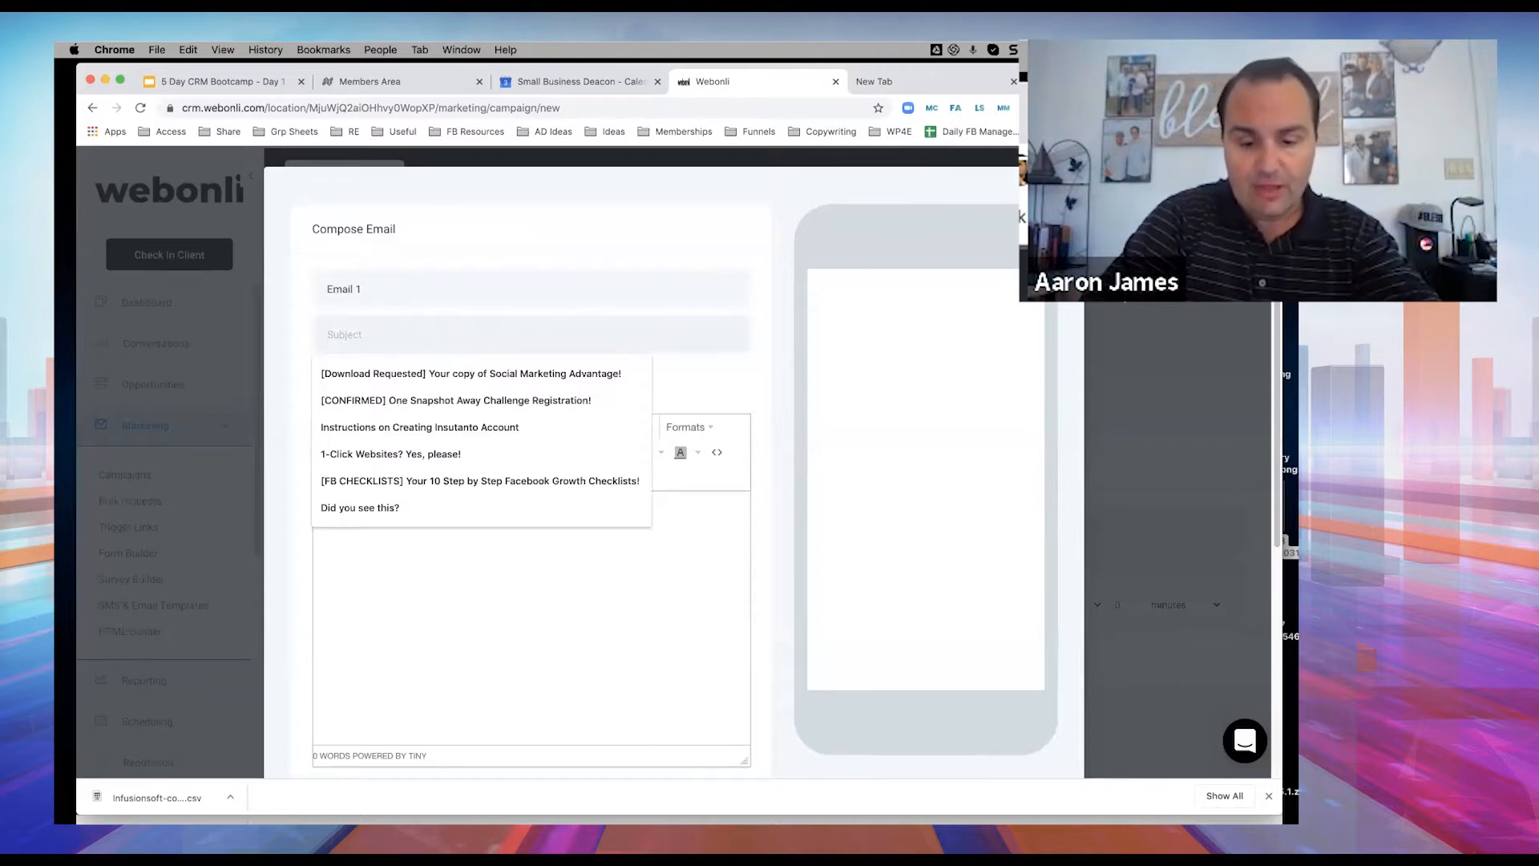
{"action": "type", "text": "SUbj"}
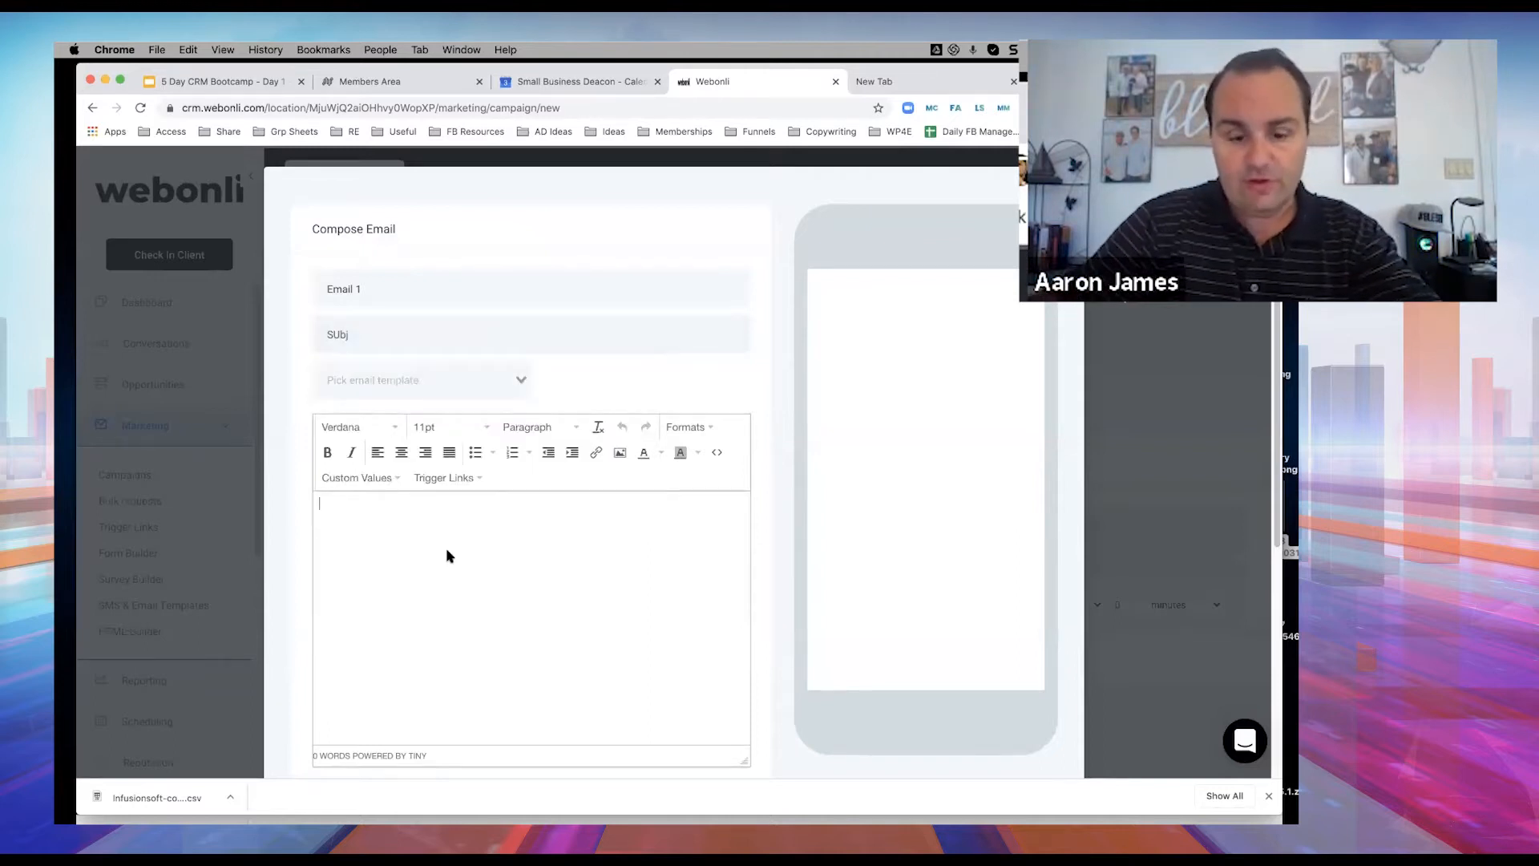
{"action": "scroll", "coordinate": [761, 674], "scroll_direction": "down", "scroll_amount": 5}
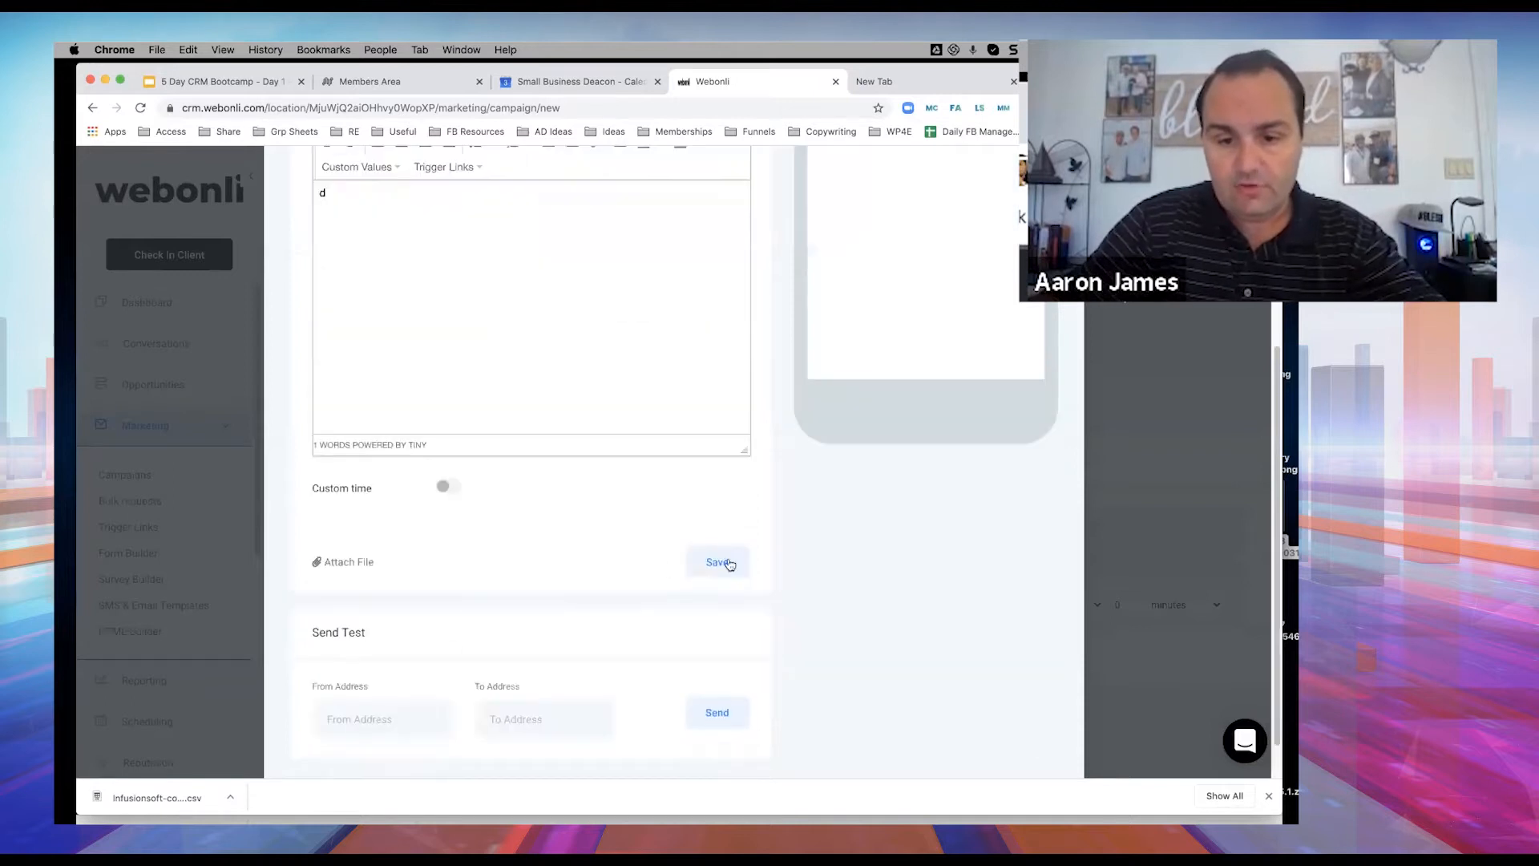
{"action": "left_click", "coordinate": [719, 563]}
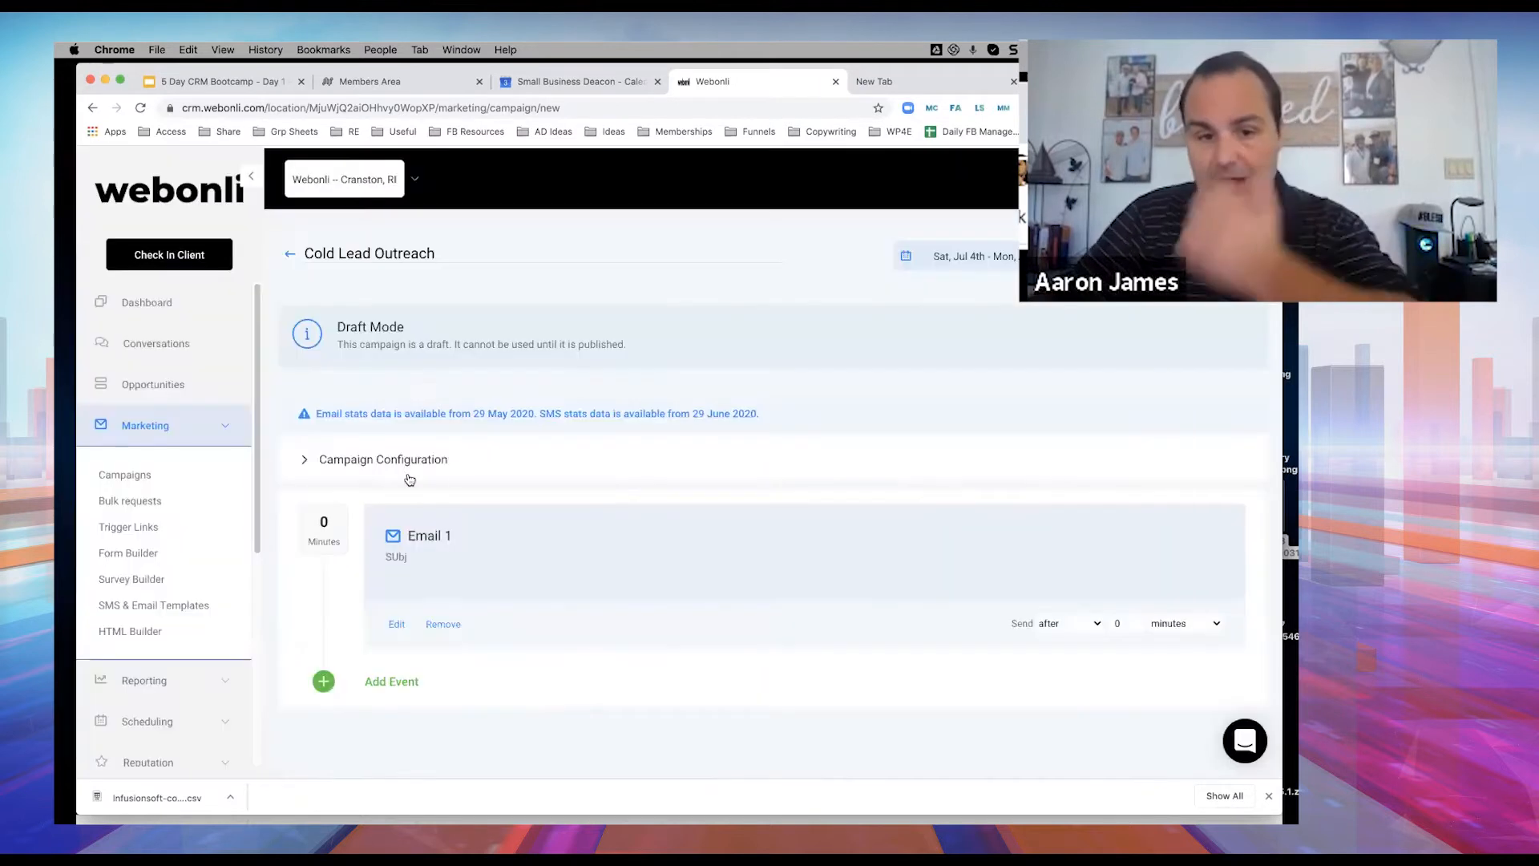
Add a voicemail event uploading Webonli-reaching out.mp3 from the 002.9.9 LEADS folder.
{"action": "left_click", "coordinate": [401, 680]}
{"action": "left_click", "coordinate": [577, 436]}
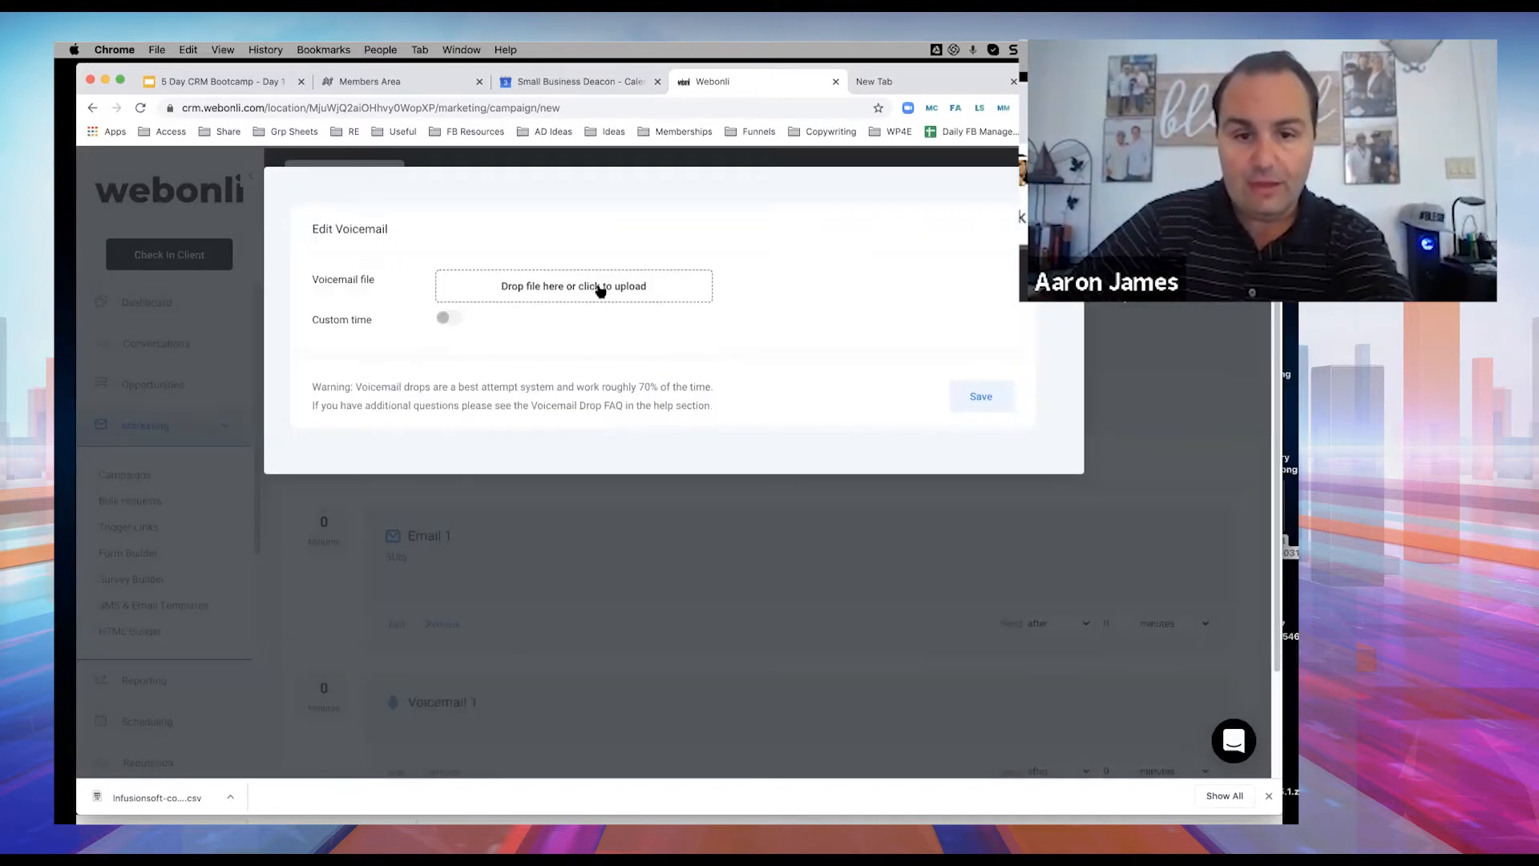
{"action": "left_click", "coordinate": [599, 291]}
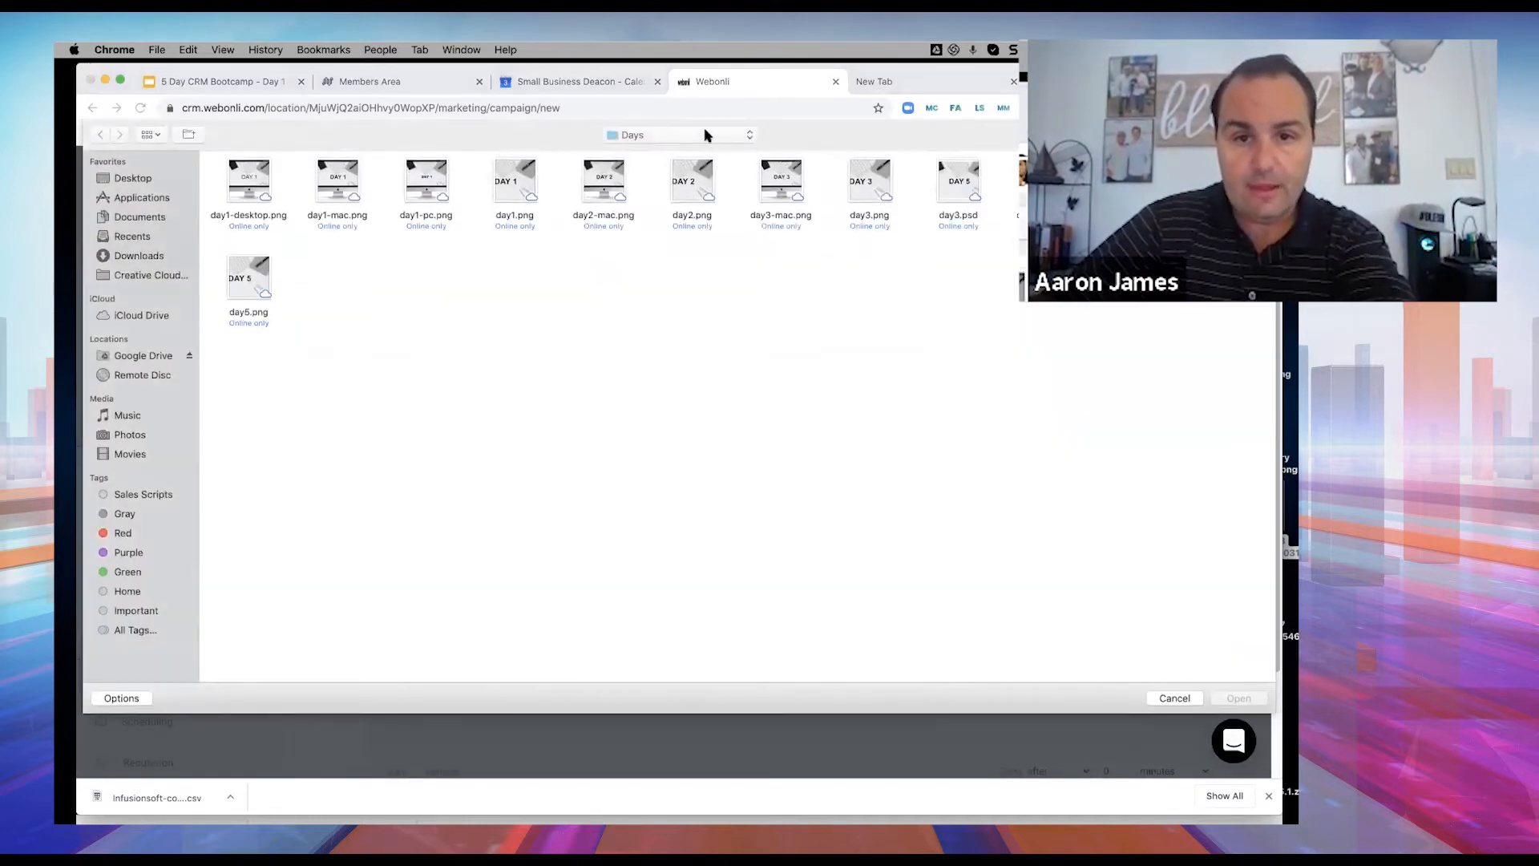
{"action": "left_click", "coordinate": [707, 135]}
{"action": "left_click", "coordinate": [646, 277]}
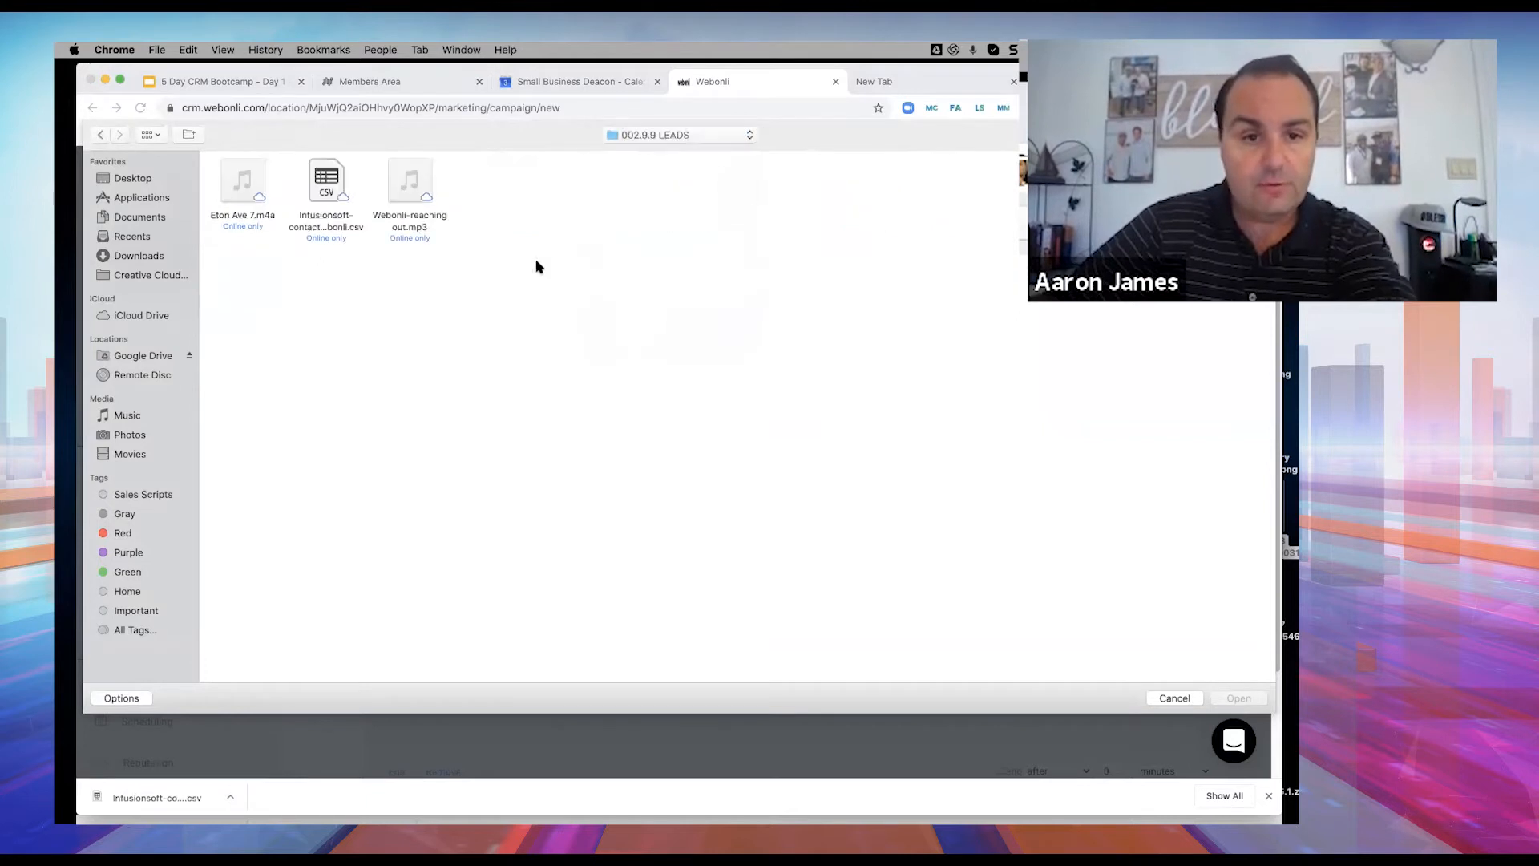
{"action": "left_click", "coordinate": [431, 192]}
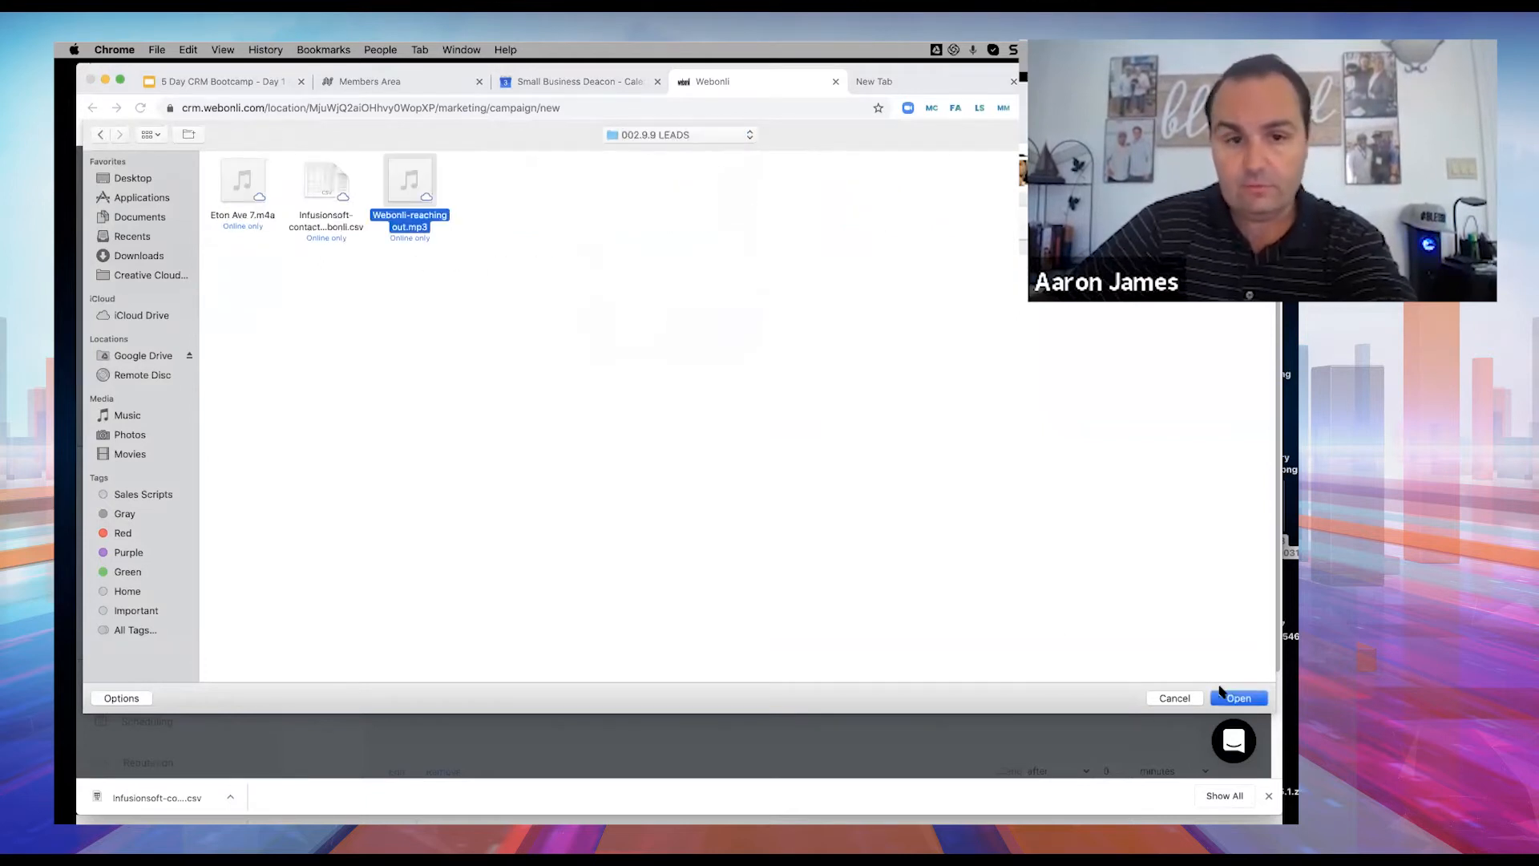
{"action": "left_click", "coordinate": [1239, 698]}
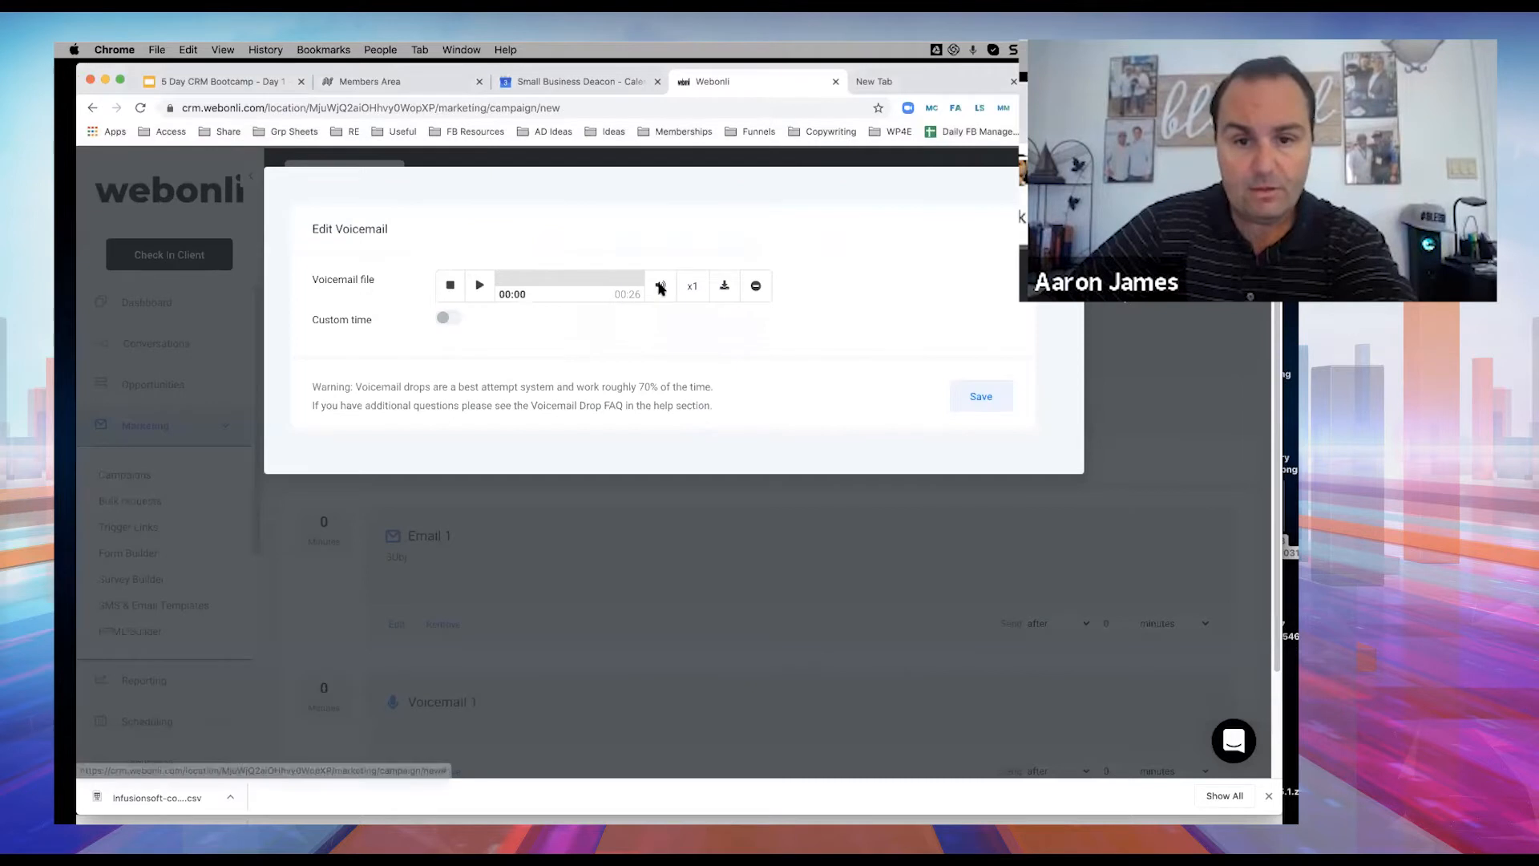
Play back the 00:26 voicemail recording and save the Voicemail 1 step.
{"action": "left_click", "coordinate": [479, 287]}
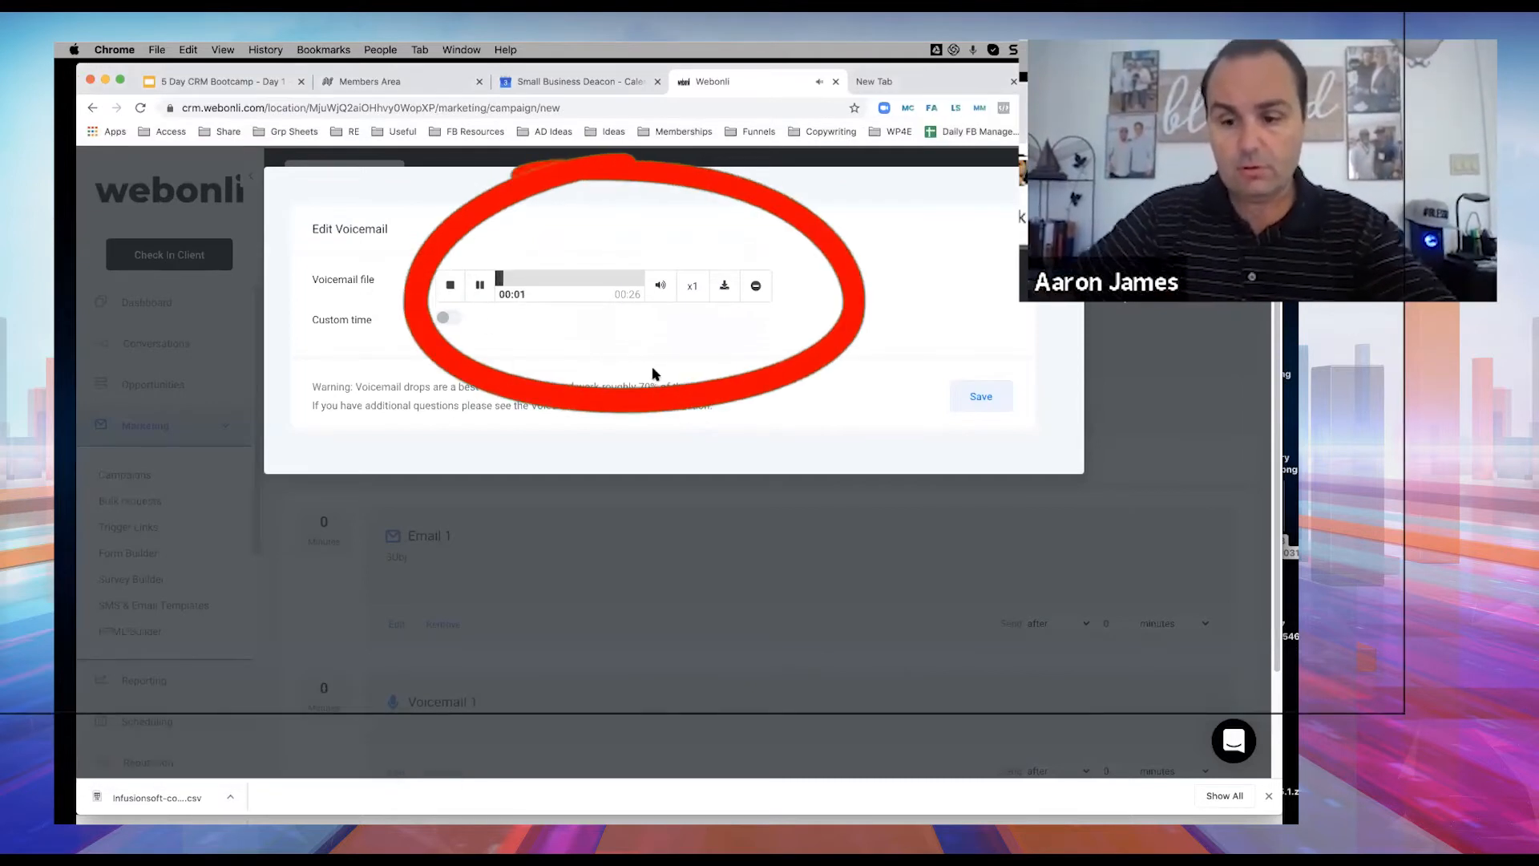
{"action": "key", "text": "XF86AudioLowerVolume"}
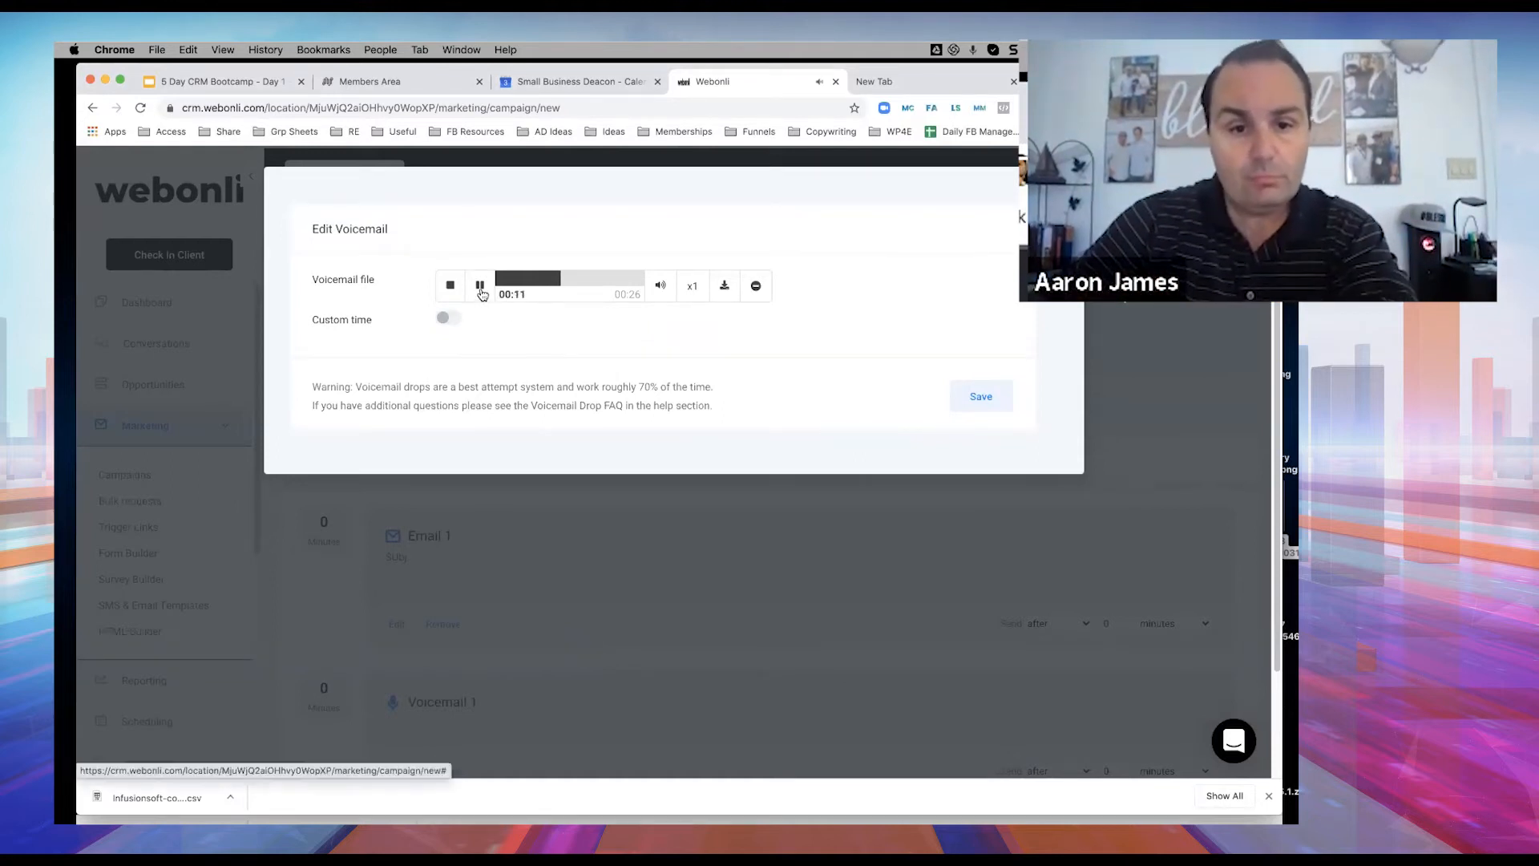
{"action": "left_click", "coordinate": [981, 397]}
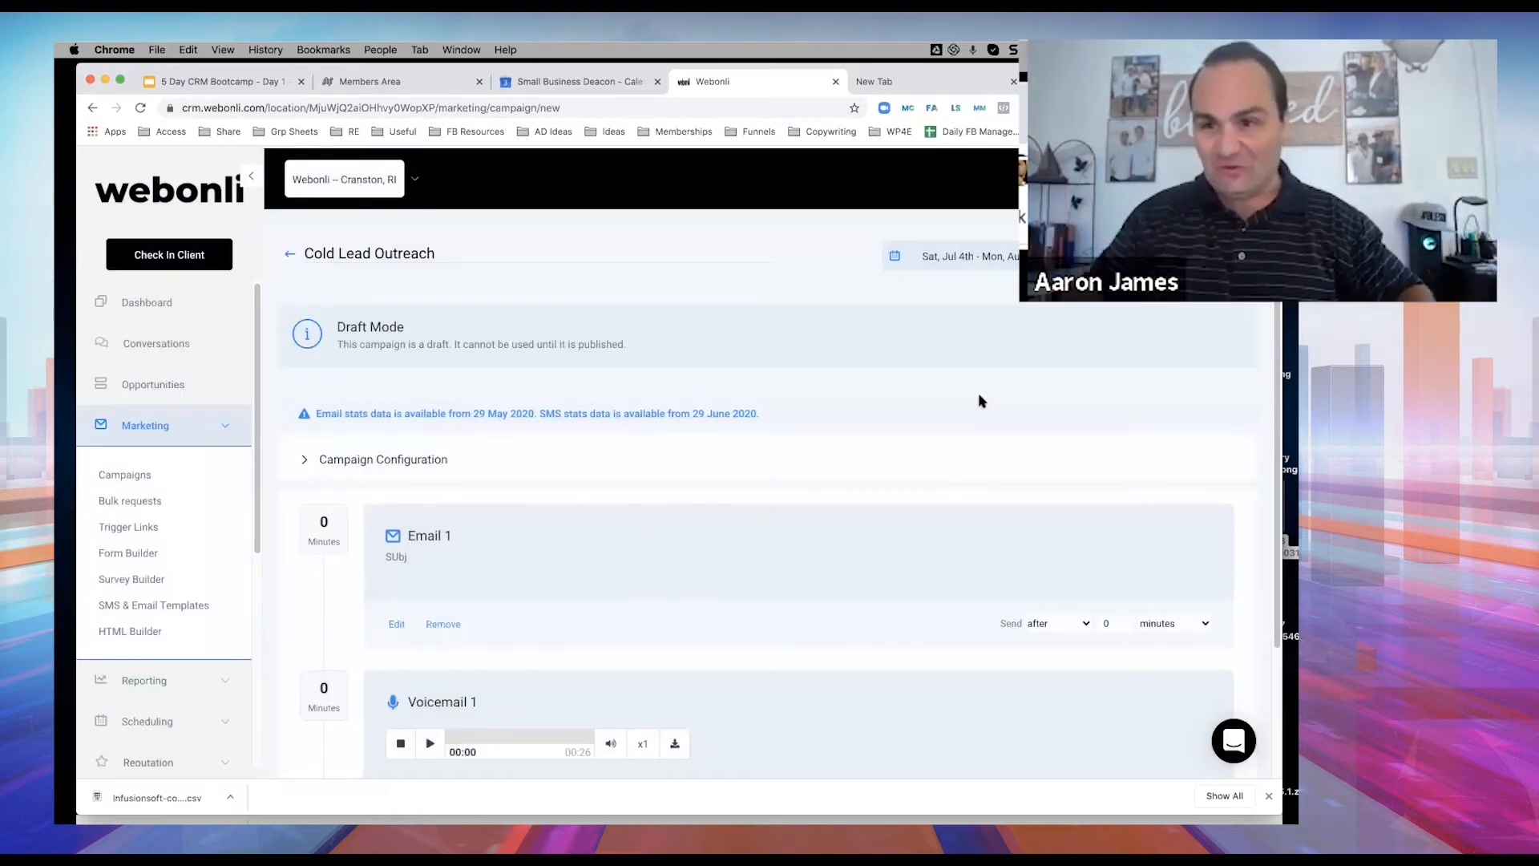
{"action": "scroll", "coordinate": [981, 399], "scroll_direction": "down", "scroll_amount": 3}
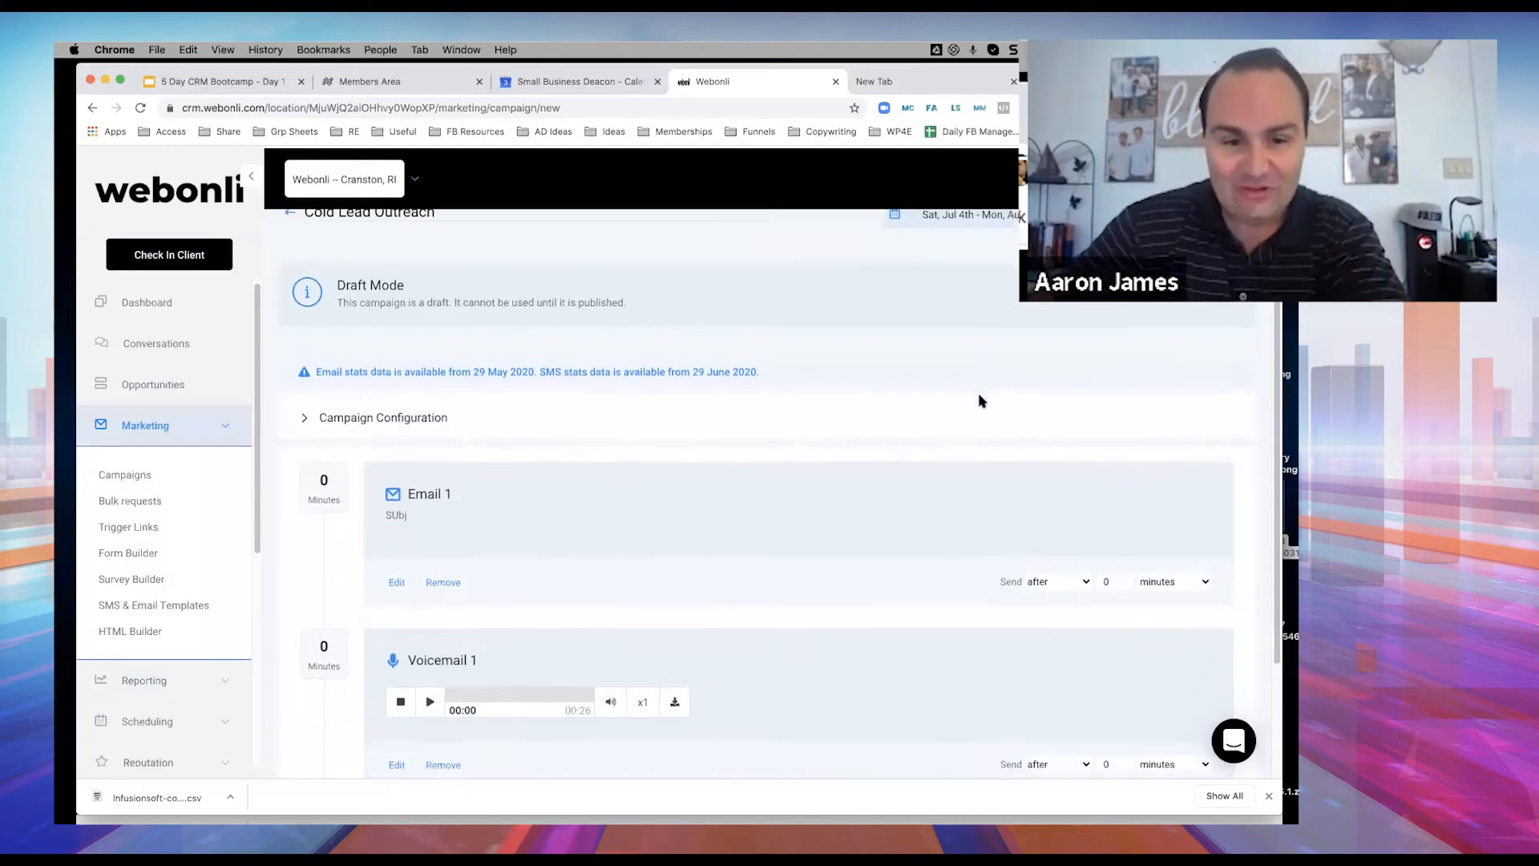
Start an SMS event reading 'hey' followed by the User > First Name custom value.
{"action": "left_click", "coordinate": [396, 706]}
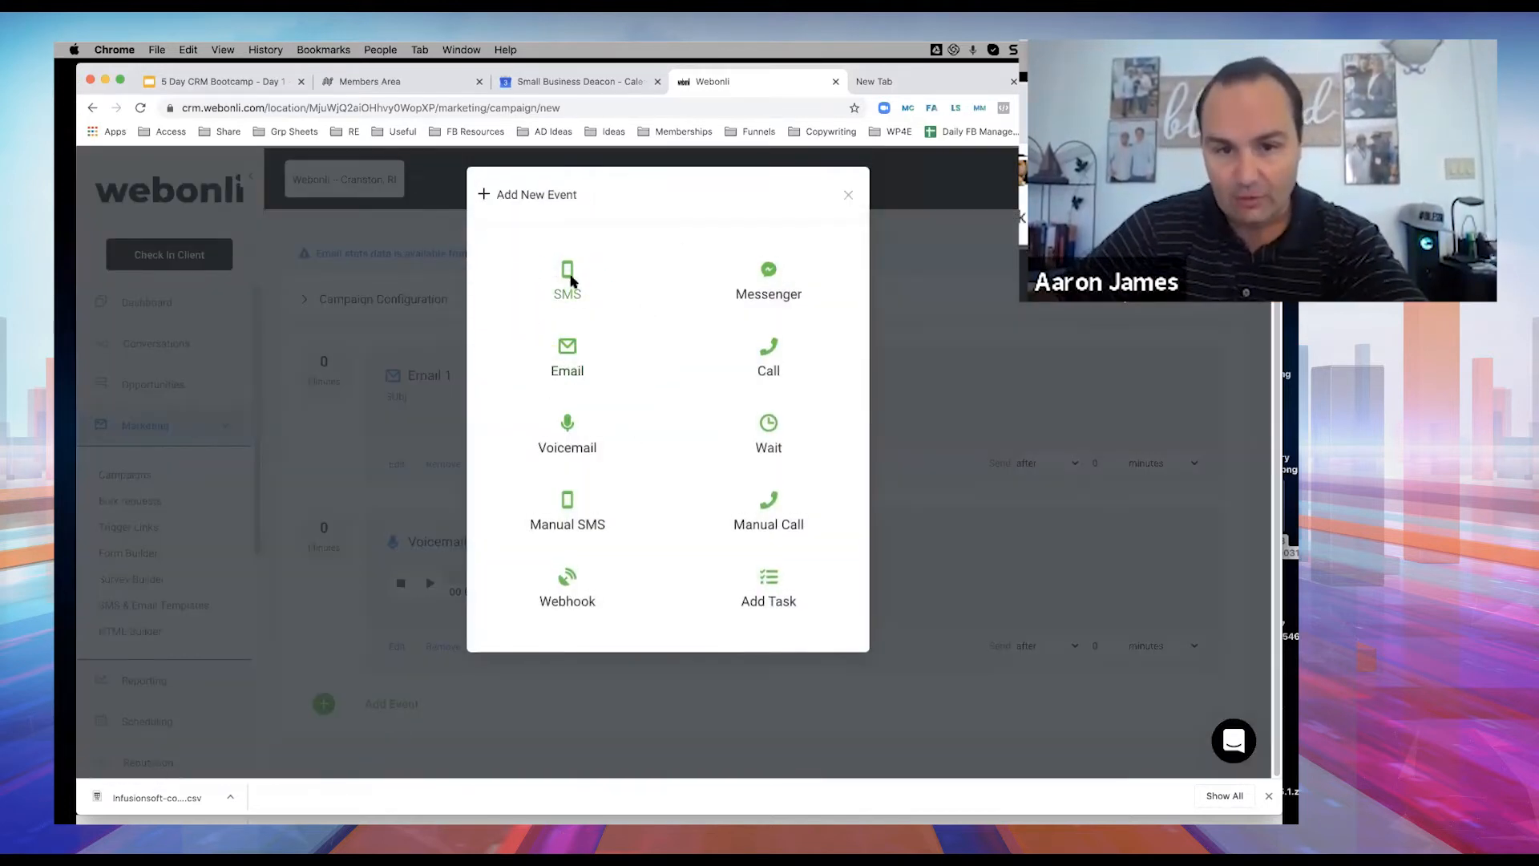
{"action": "left_click", "coordinate": [569, 285]}
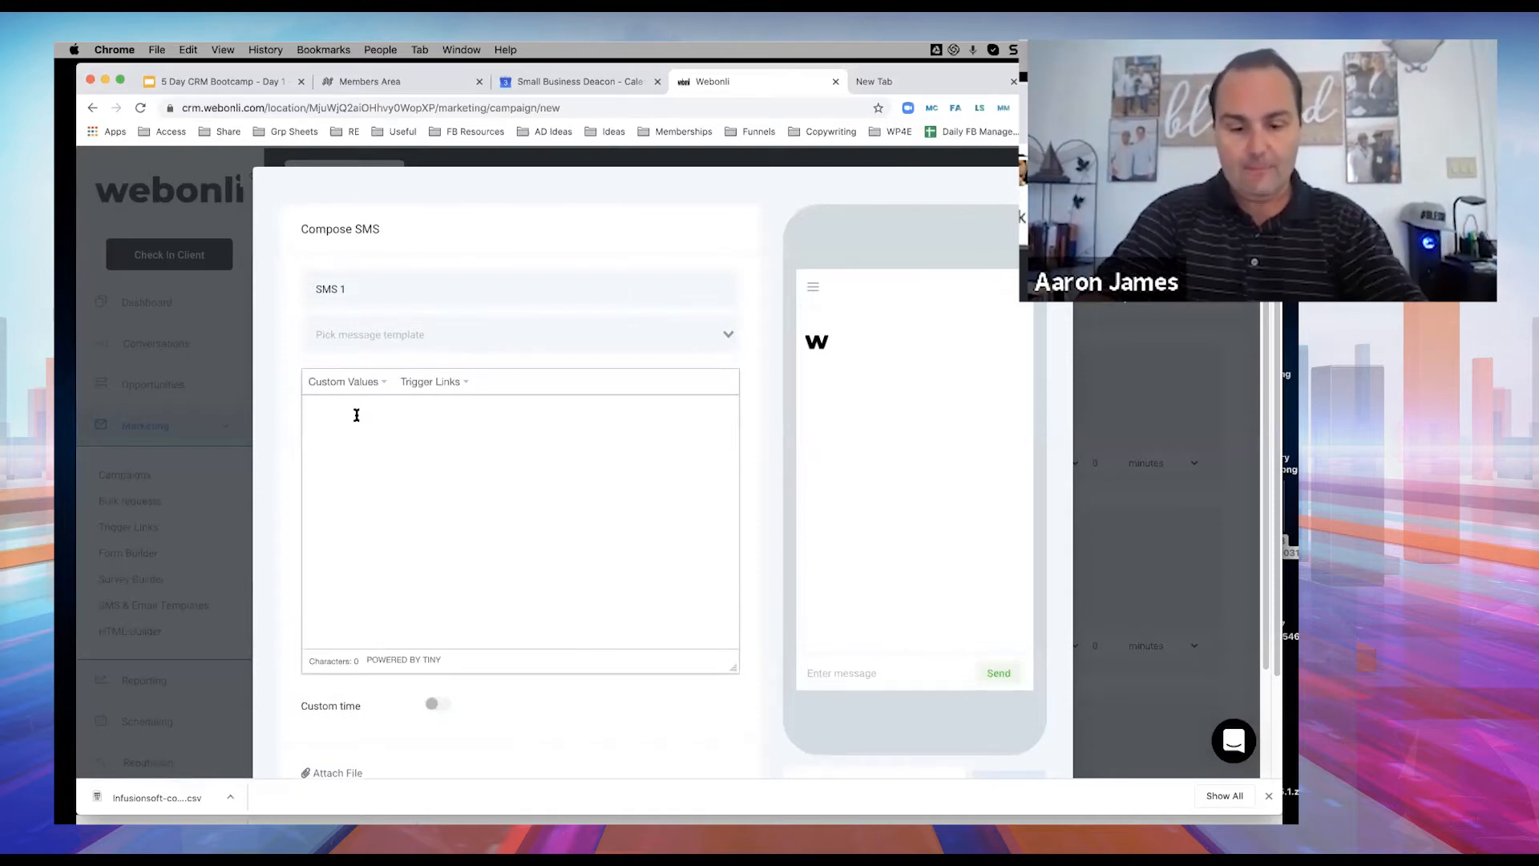
{"action": "type", "text": "hey"}
{"action": "key", "text": "BackSpace"}
{"action": "key", "text": "BackSpace"}
{"action": "key", "text": "BackSpace"}
{"action": "type", "text": "hey"}
{"action": "left_click", "coordinate": [362, 382]}
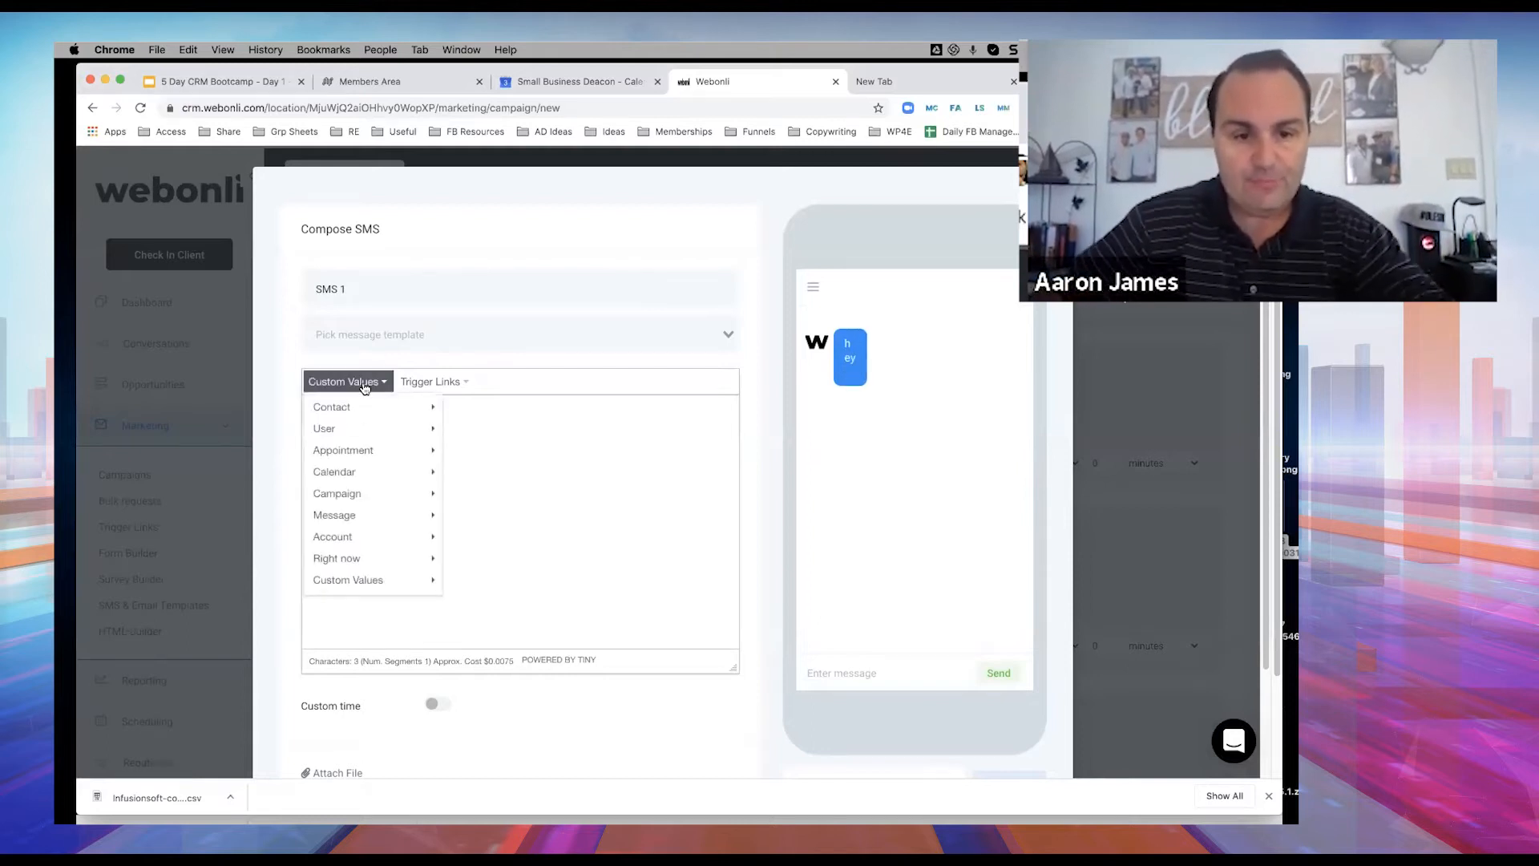
{"action": "mouse_move", "coordinate": [342, 439]}
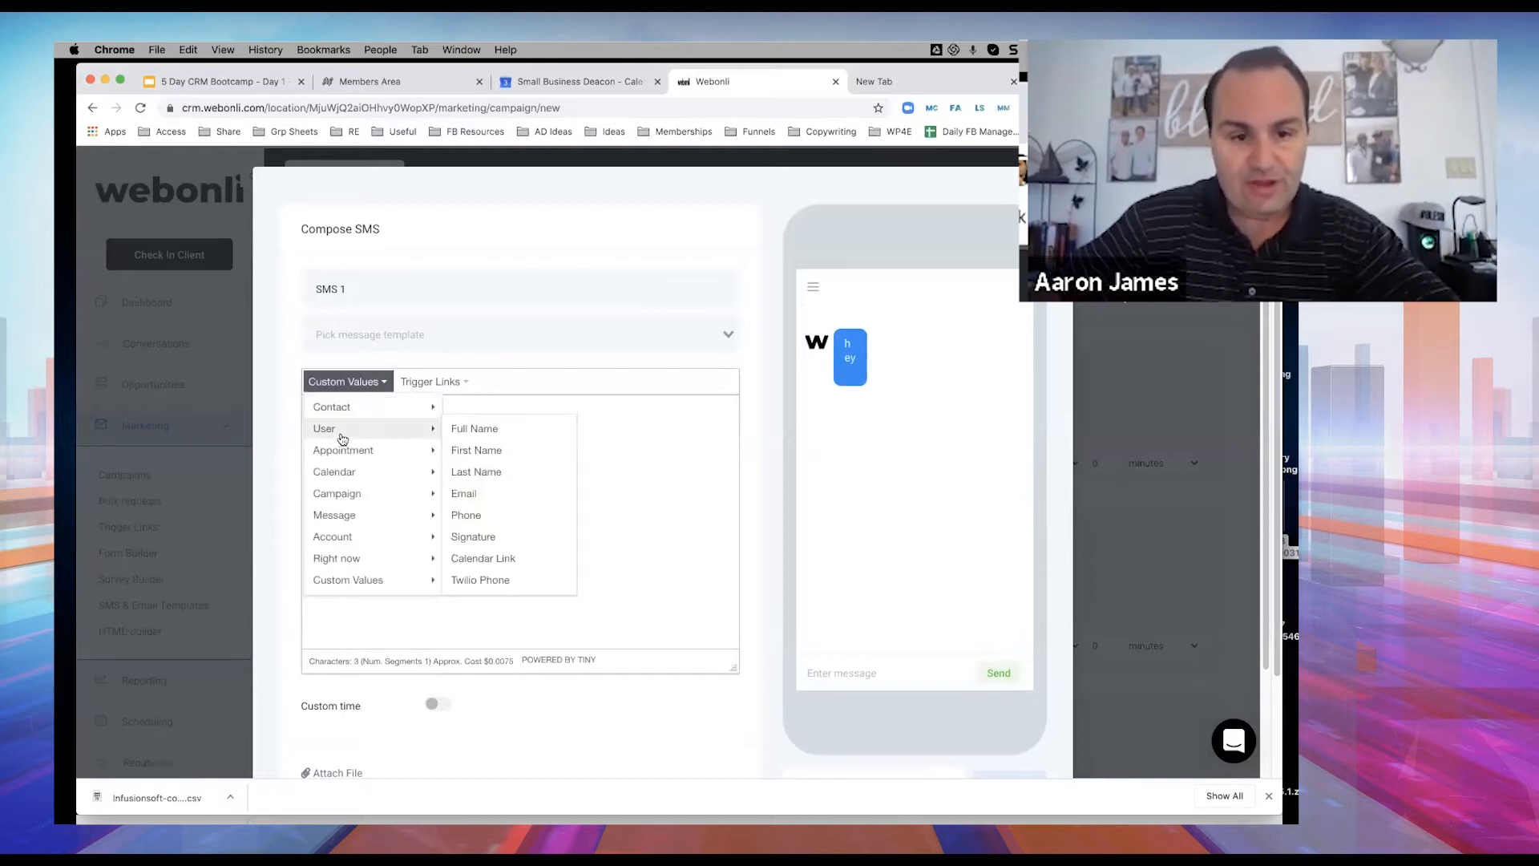
{"action": "left_click", "coordinate": [459, 453]}
Write the sender introduction, voicemail mention and 'grab a time convenient for you.', fixing typos.
{"action": "type", "text": "its A"}
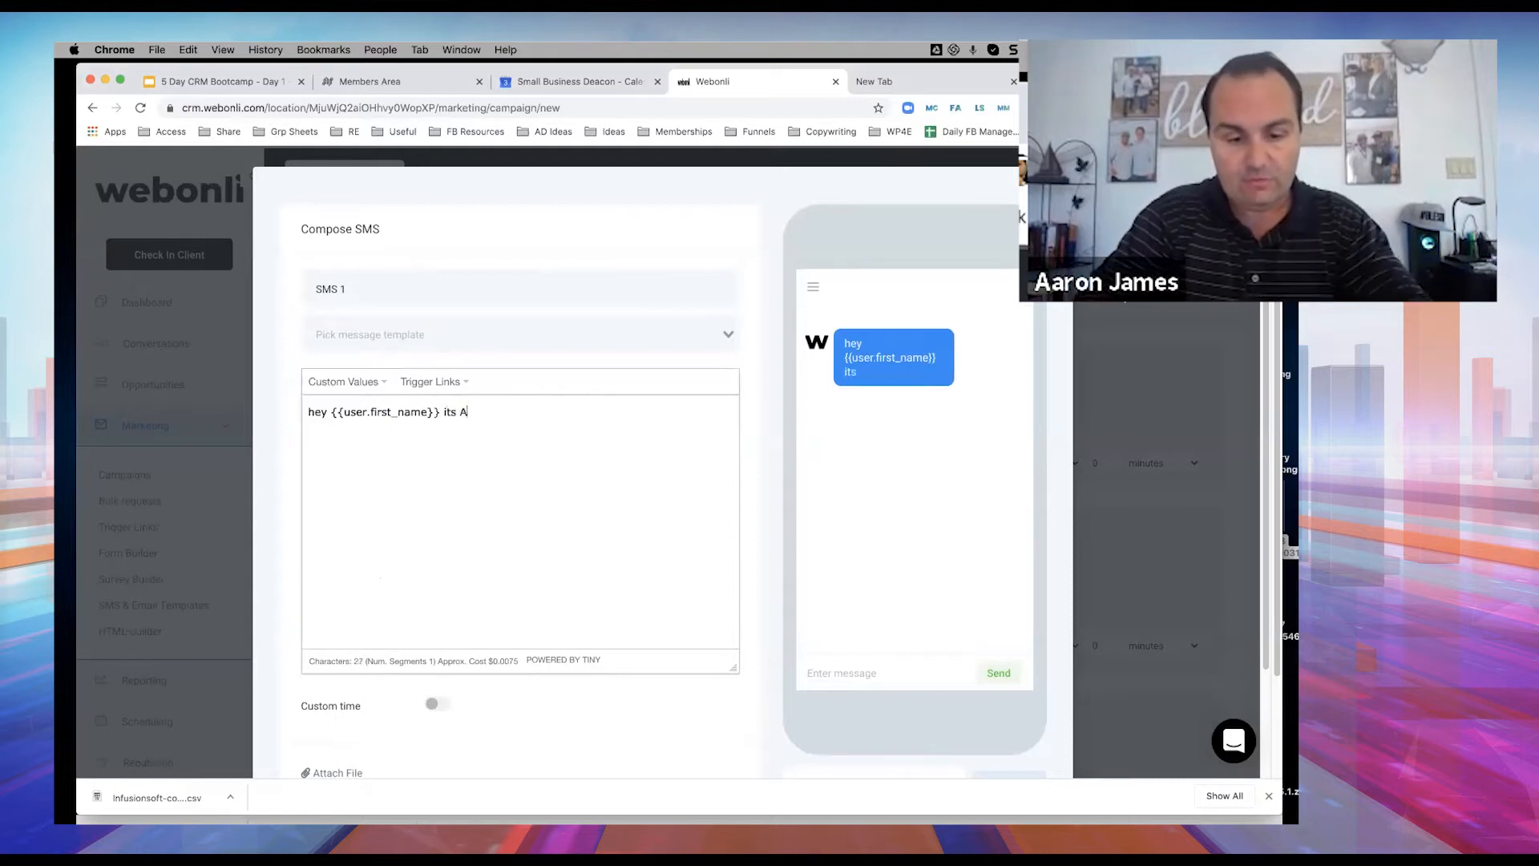
{"action": "type", "text": "aorn from Weboni"}
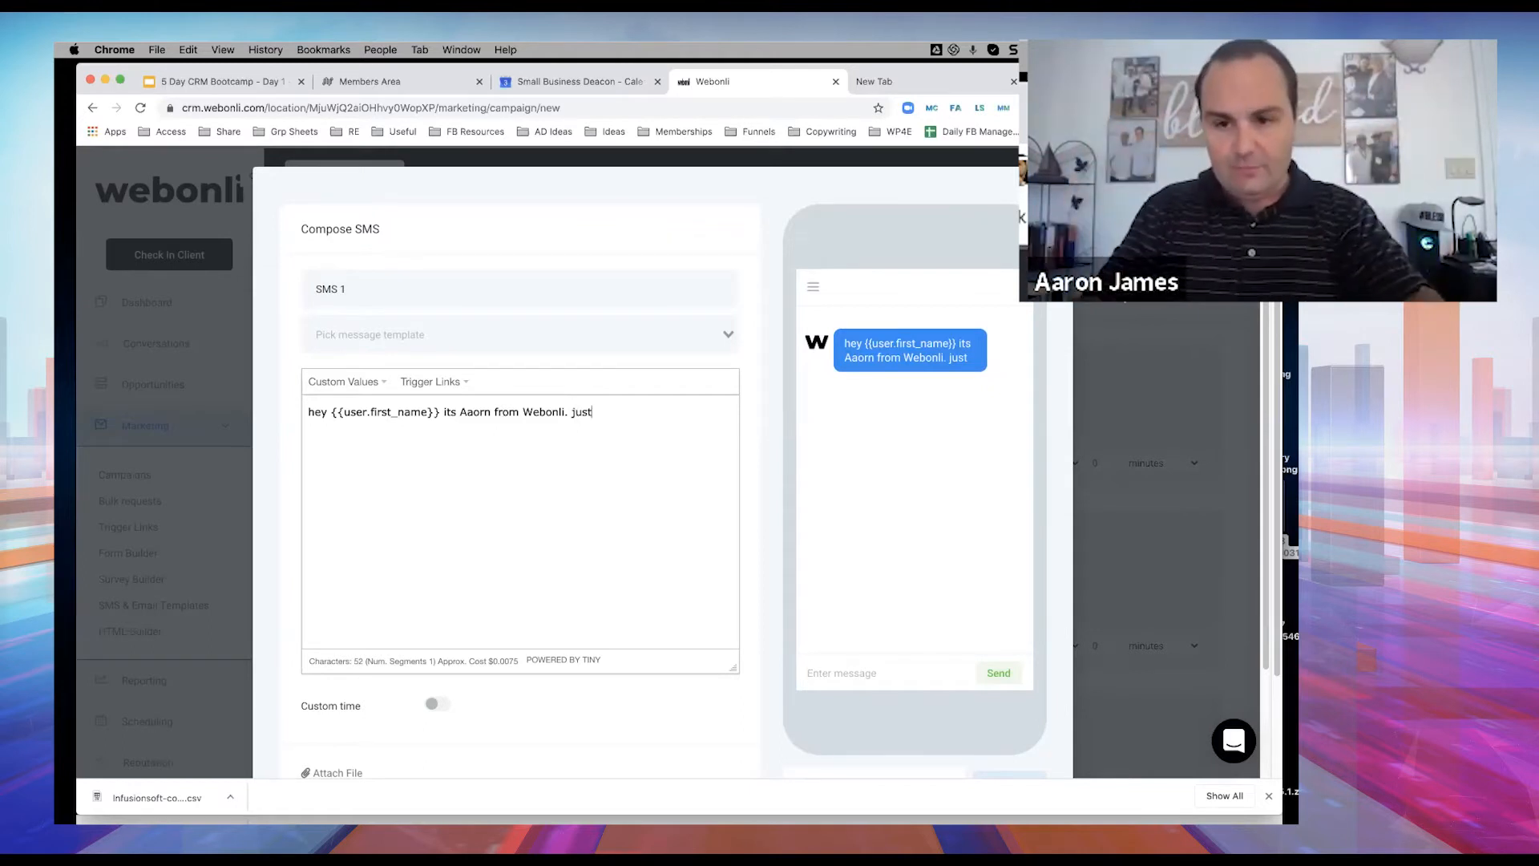
{"action": "type", "text": "left you a voiceme"}
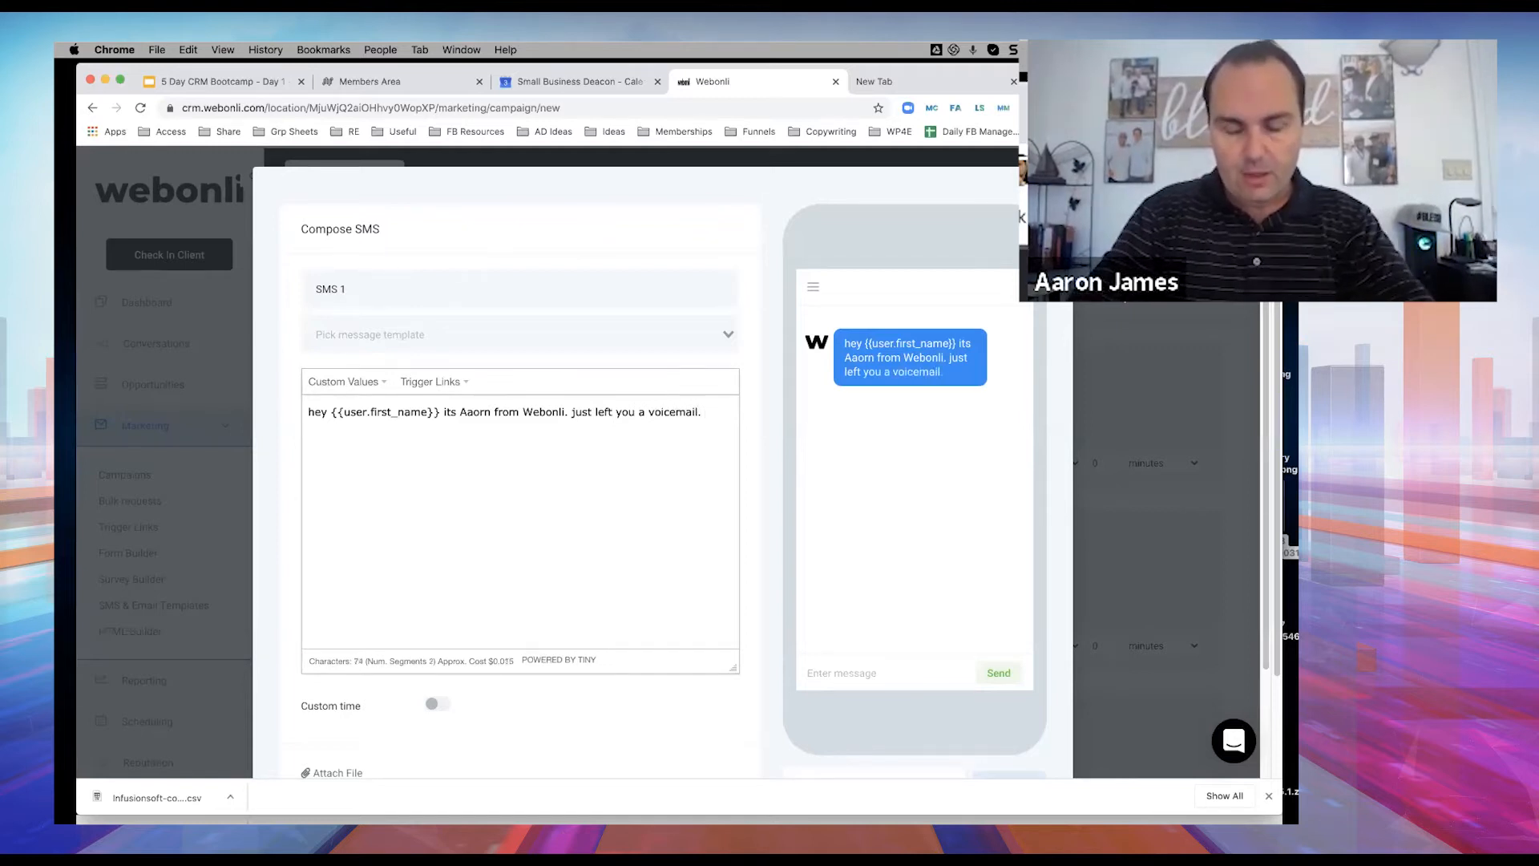
{"action": "type", "text": "il. youg"}
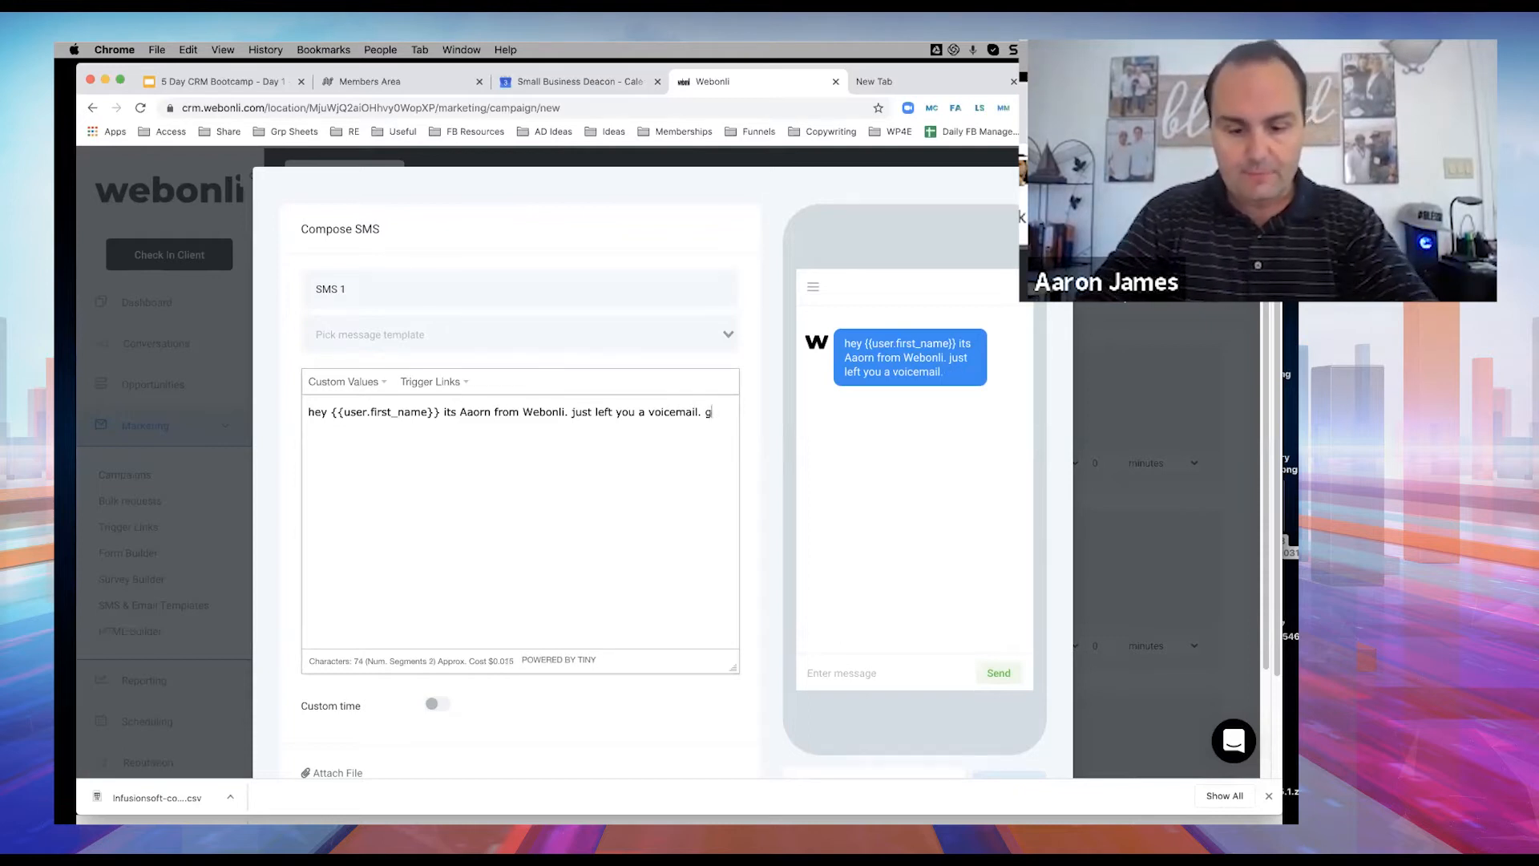
{"action": "type", "text": "rab a"}
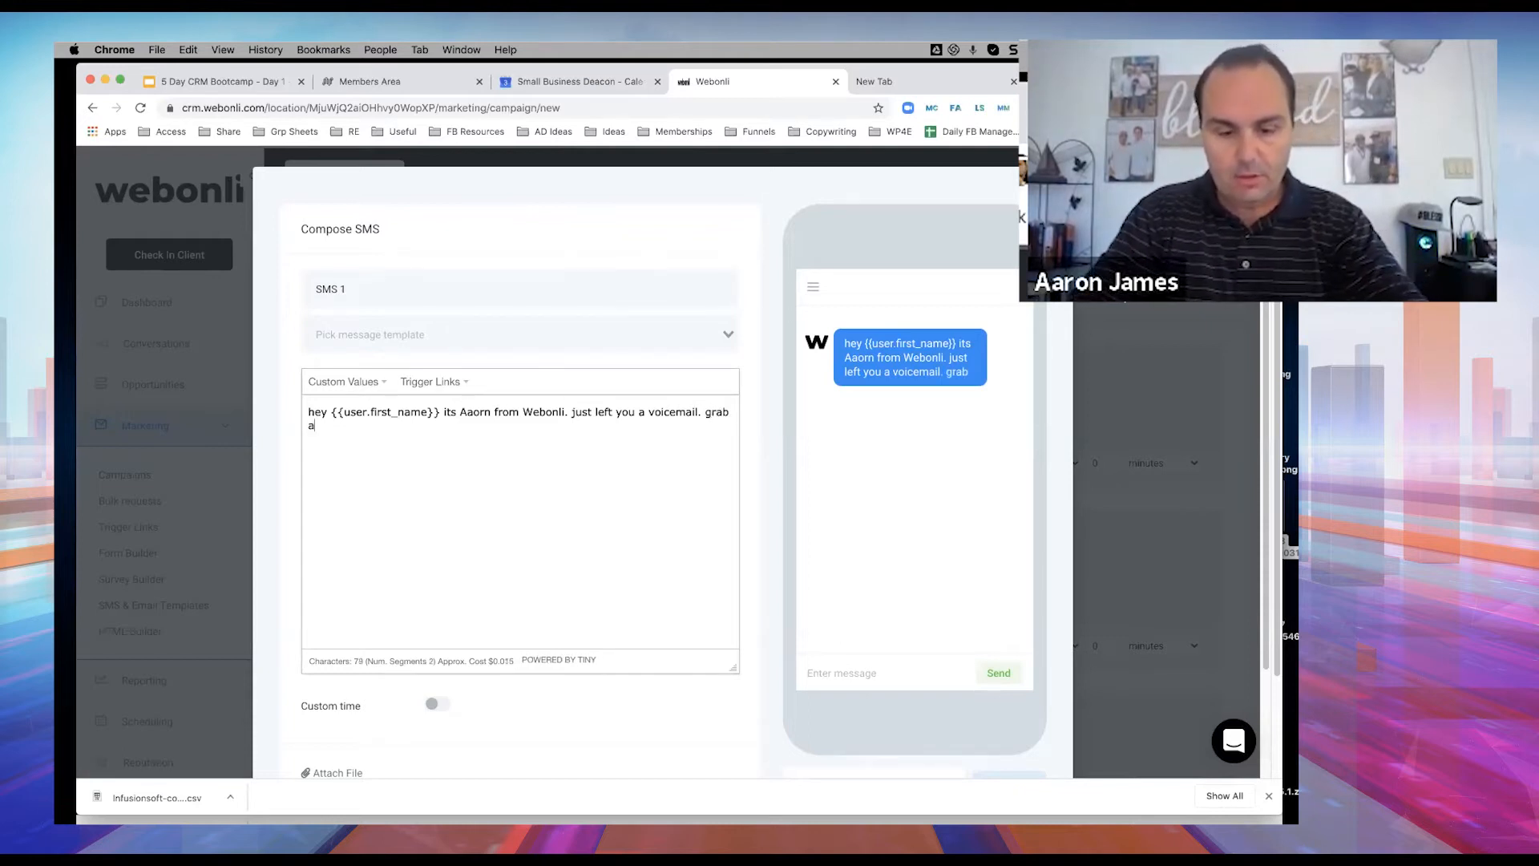
{"action": "type", "text": " tie con"}
{"action": "key", "text": "BackSpace"}
{"action": "key", "text": "BackSpace"}
{"action": "key", "text": "BackSpace"}
{"action": "key", "text": "BackSpace"}
{"action": "key", "text": "BackSpace"}
{"action": "type", "text": "me co"}
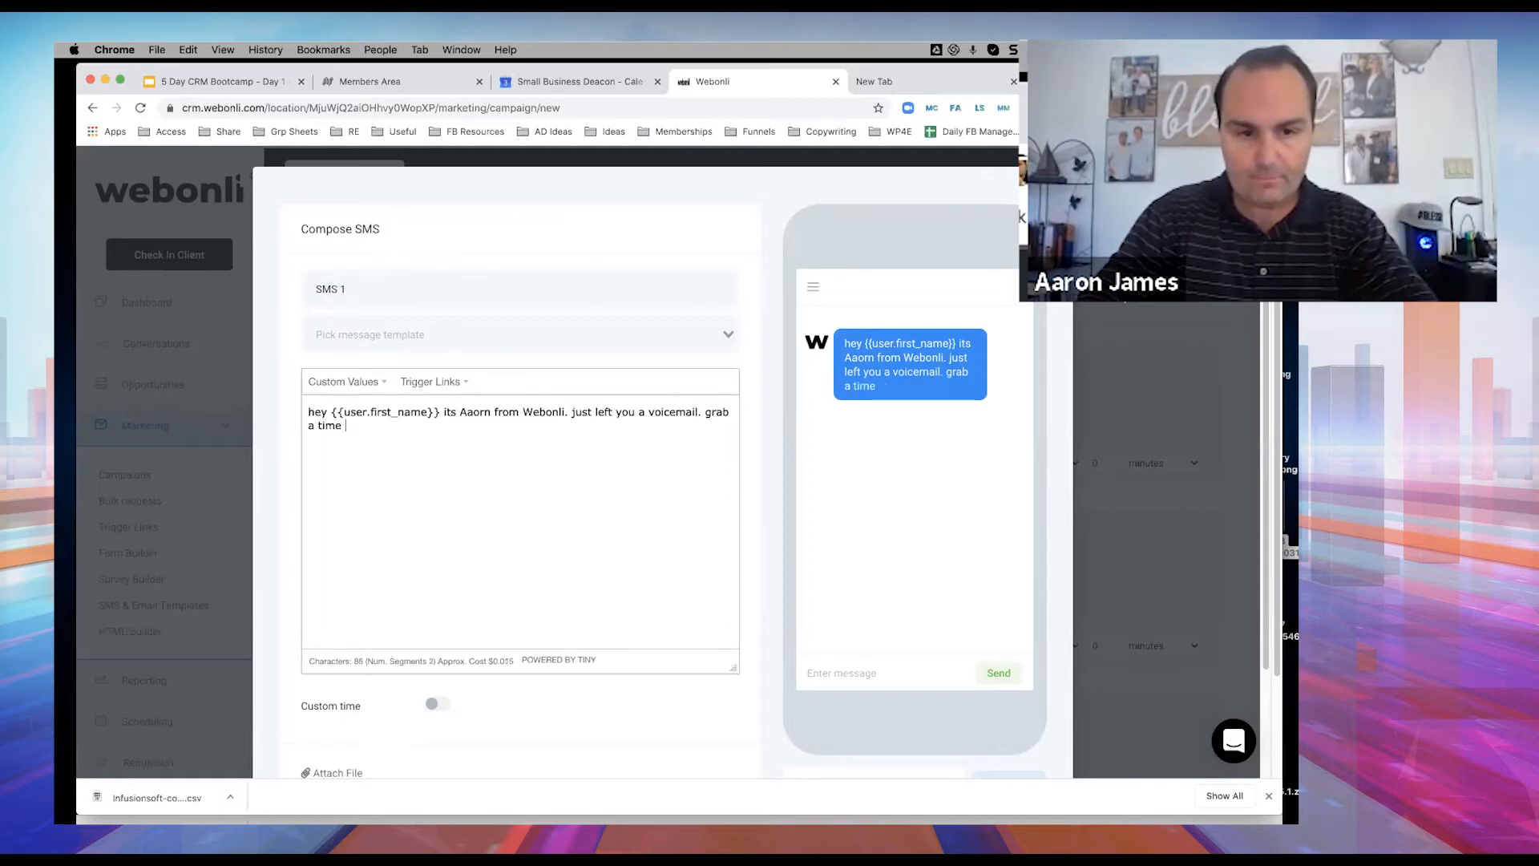
{"action": "key", "text": "BackSpace"}
{"action": "key", "text": "BackSpace"}
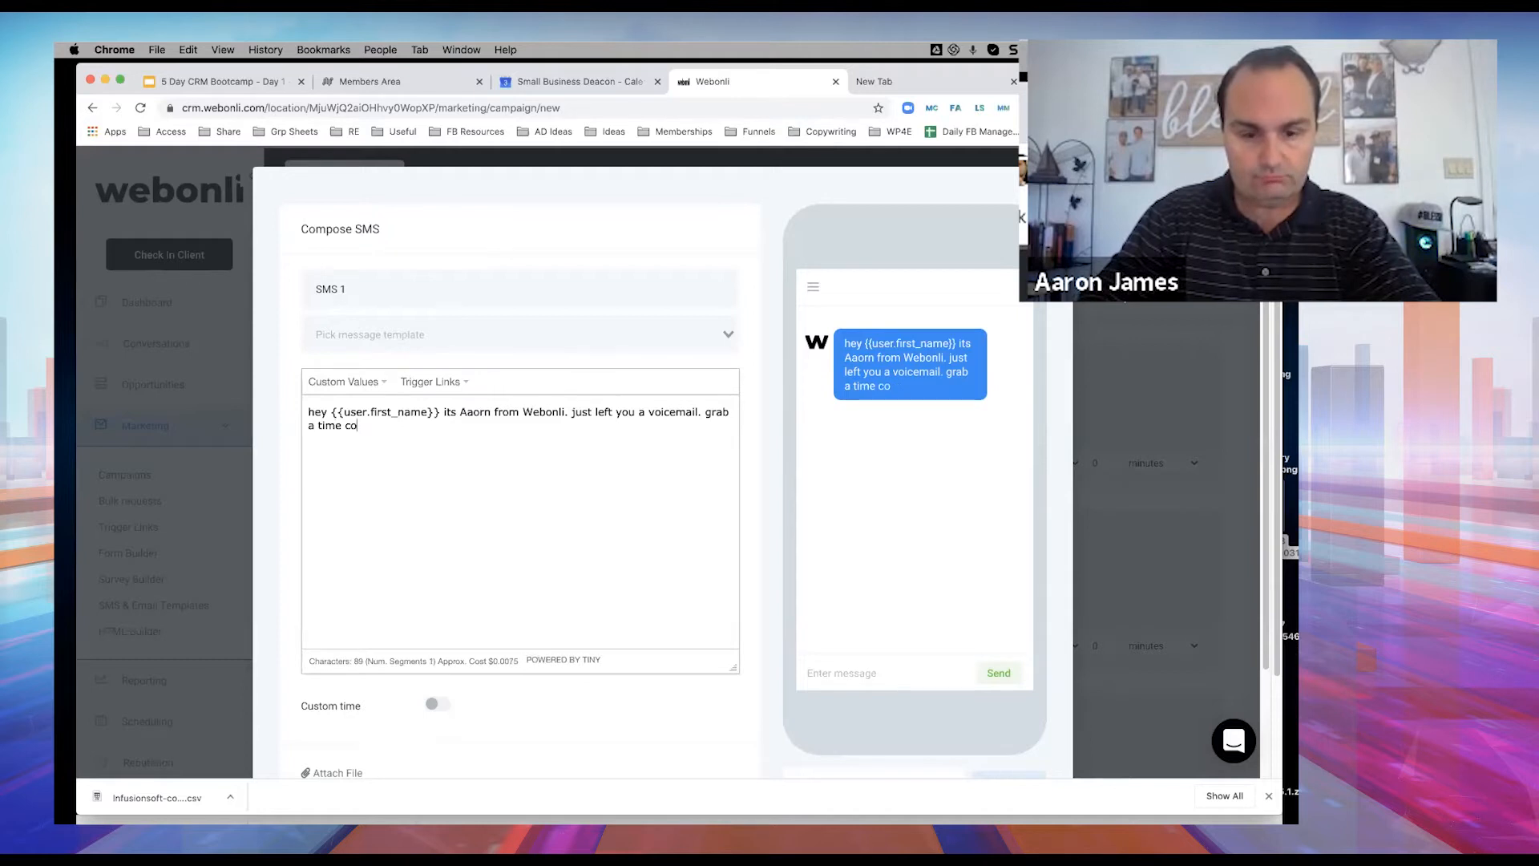
{"action": "type", "text": "nvienient"}
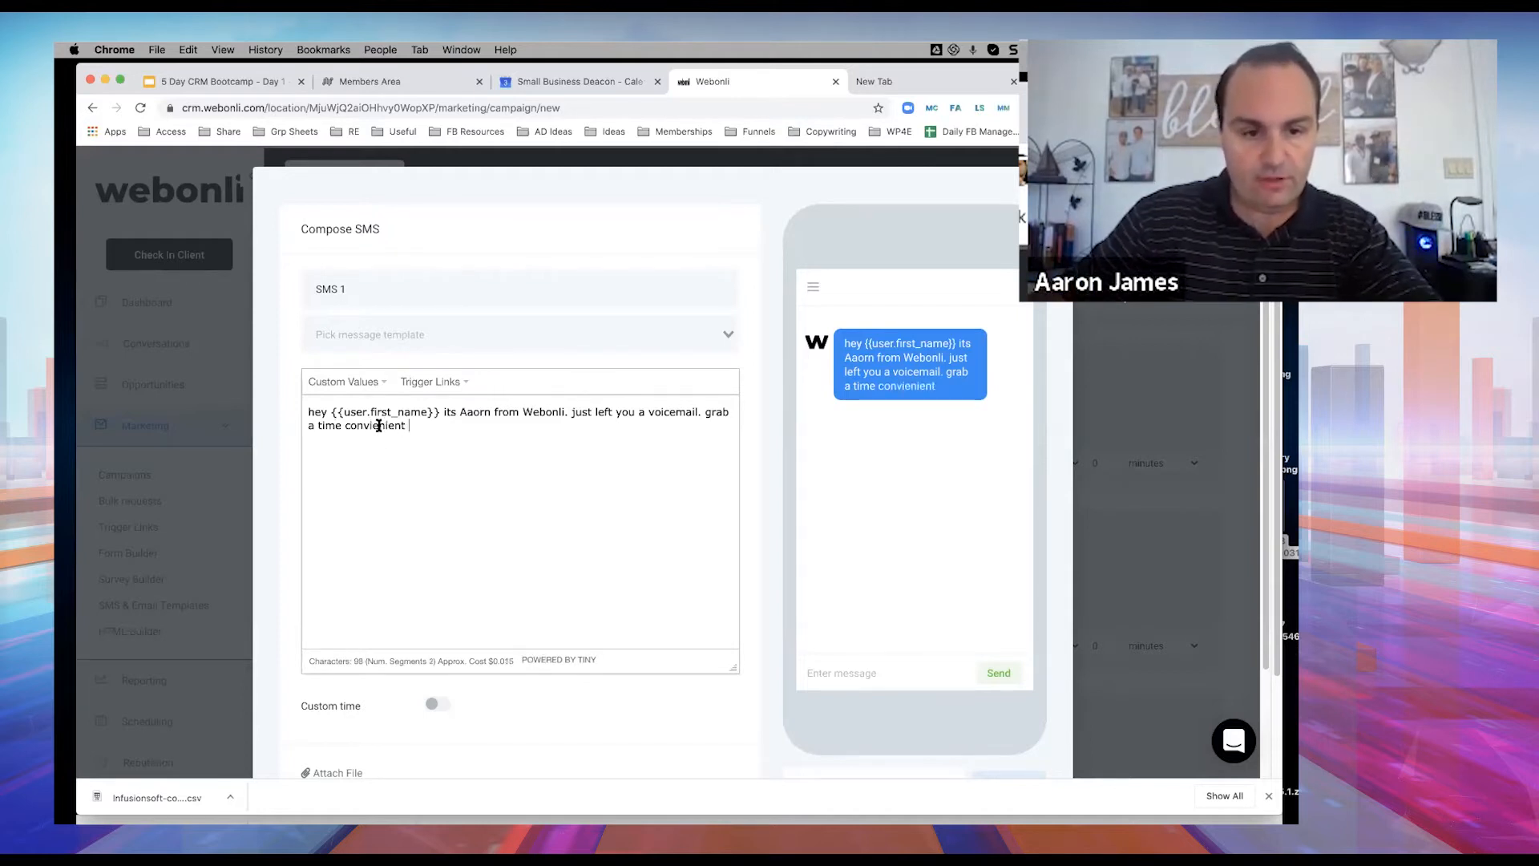
{"action": "double_click", "coordinate": [375, 426]}
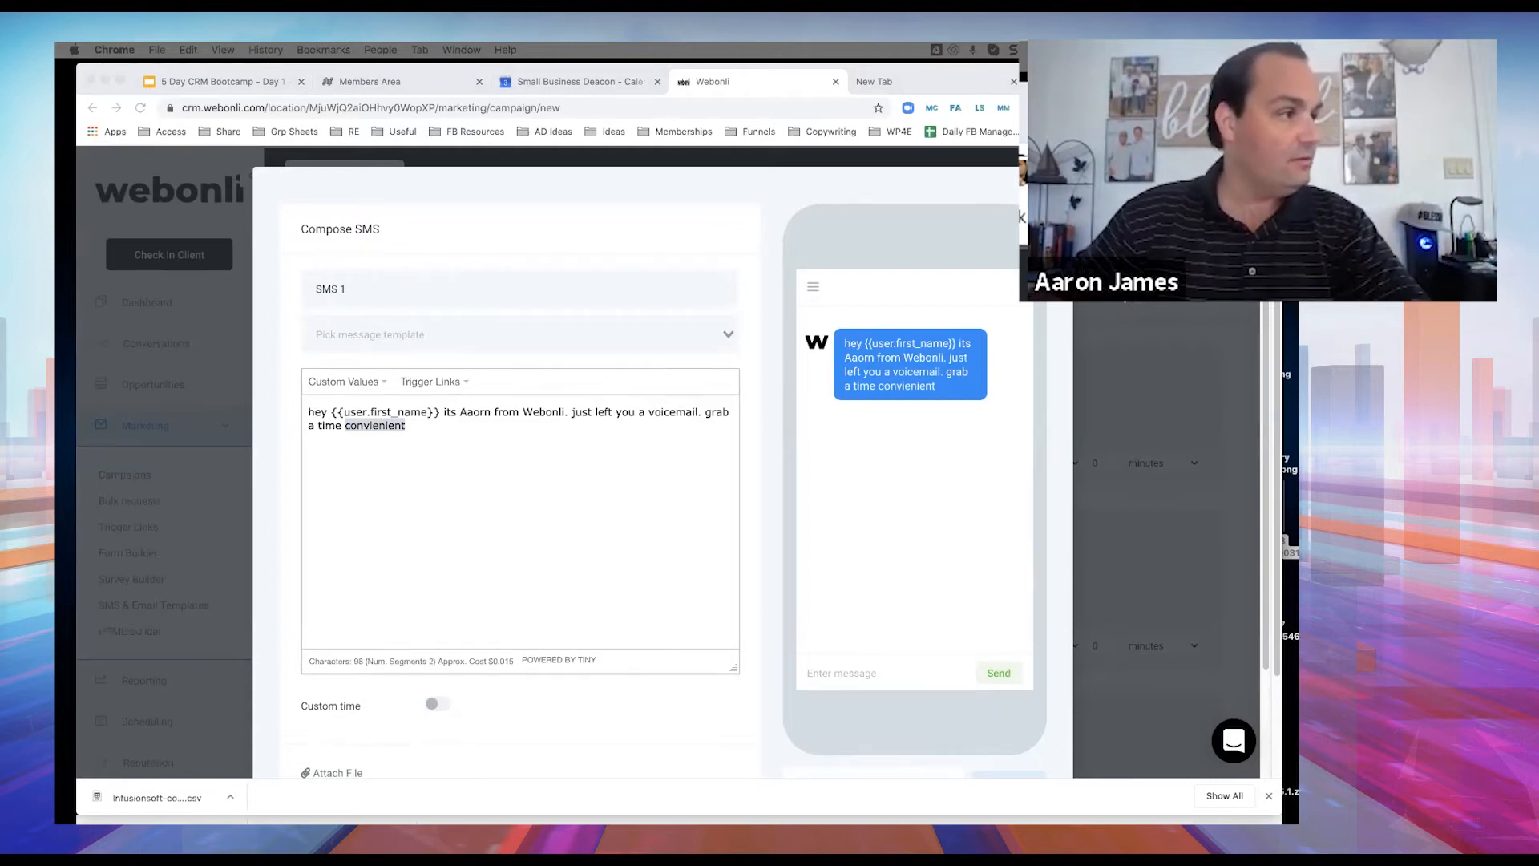
{"action": "left_click", "coordinate": [375, 427]}
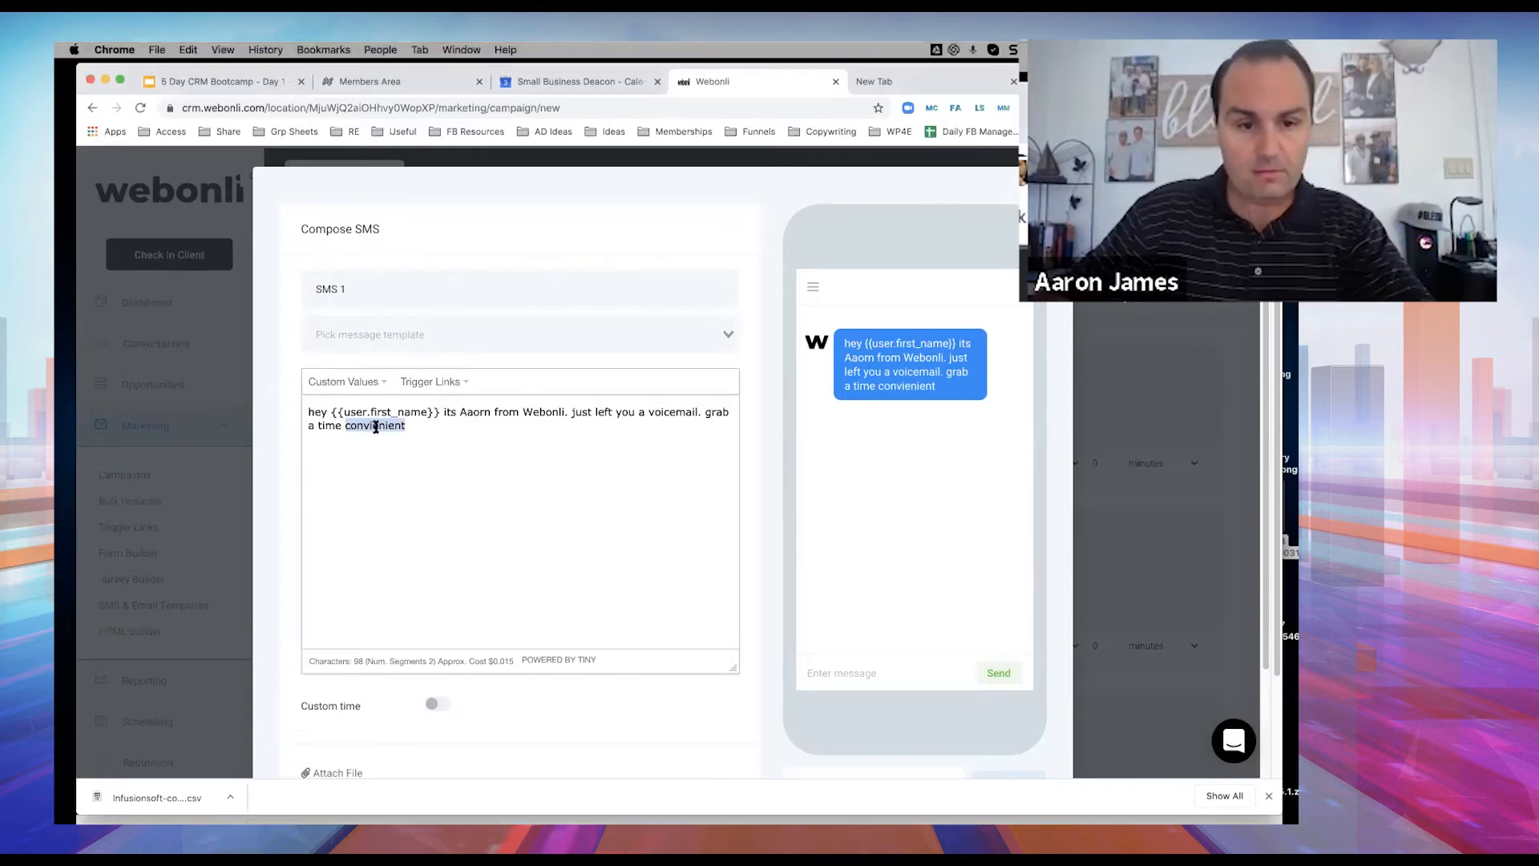
{"action": "type", "text": "convenient"}
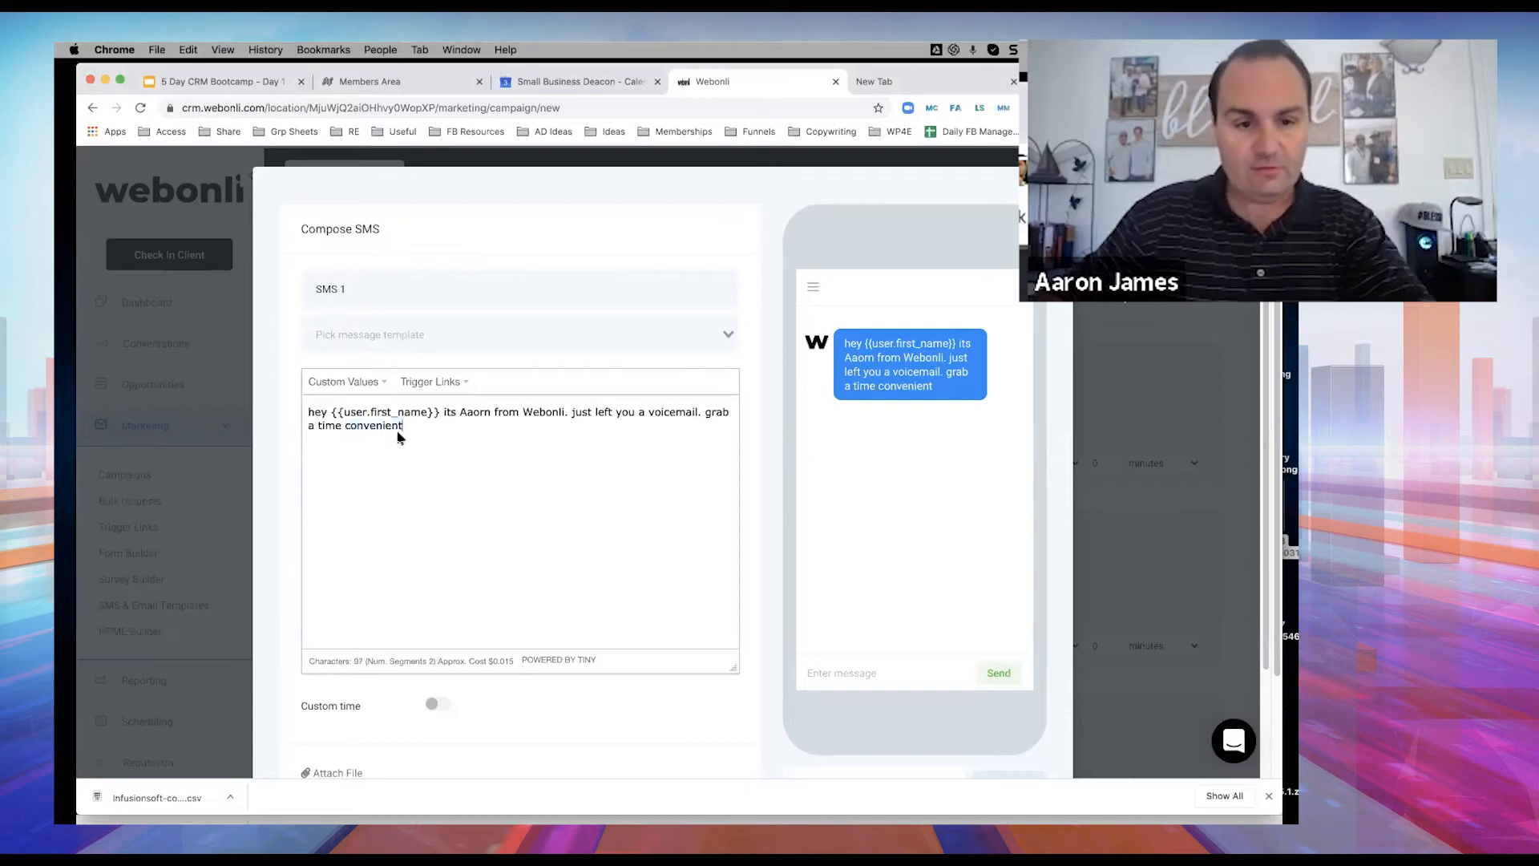
{"action": "type", "text": "for you."}
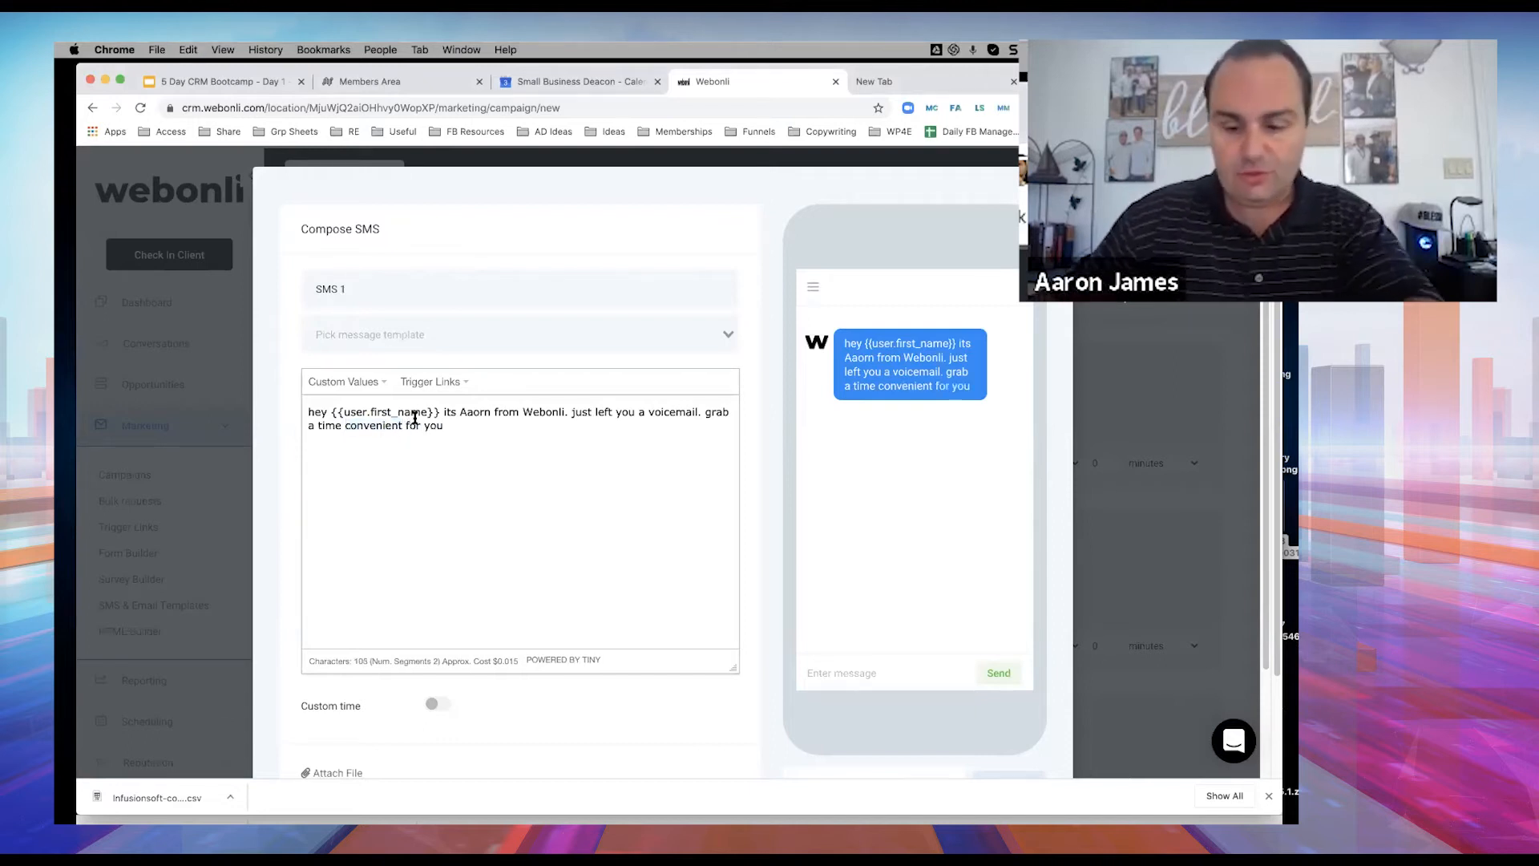
Check the empty trigger links list and save the SMS step.
{"action": "left_click", "coordinate": [448, 385]}
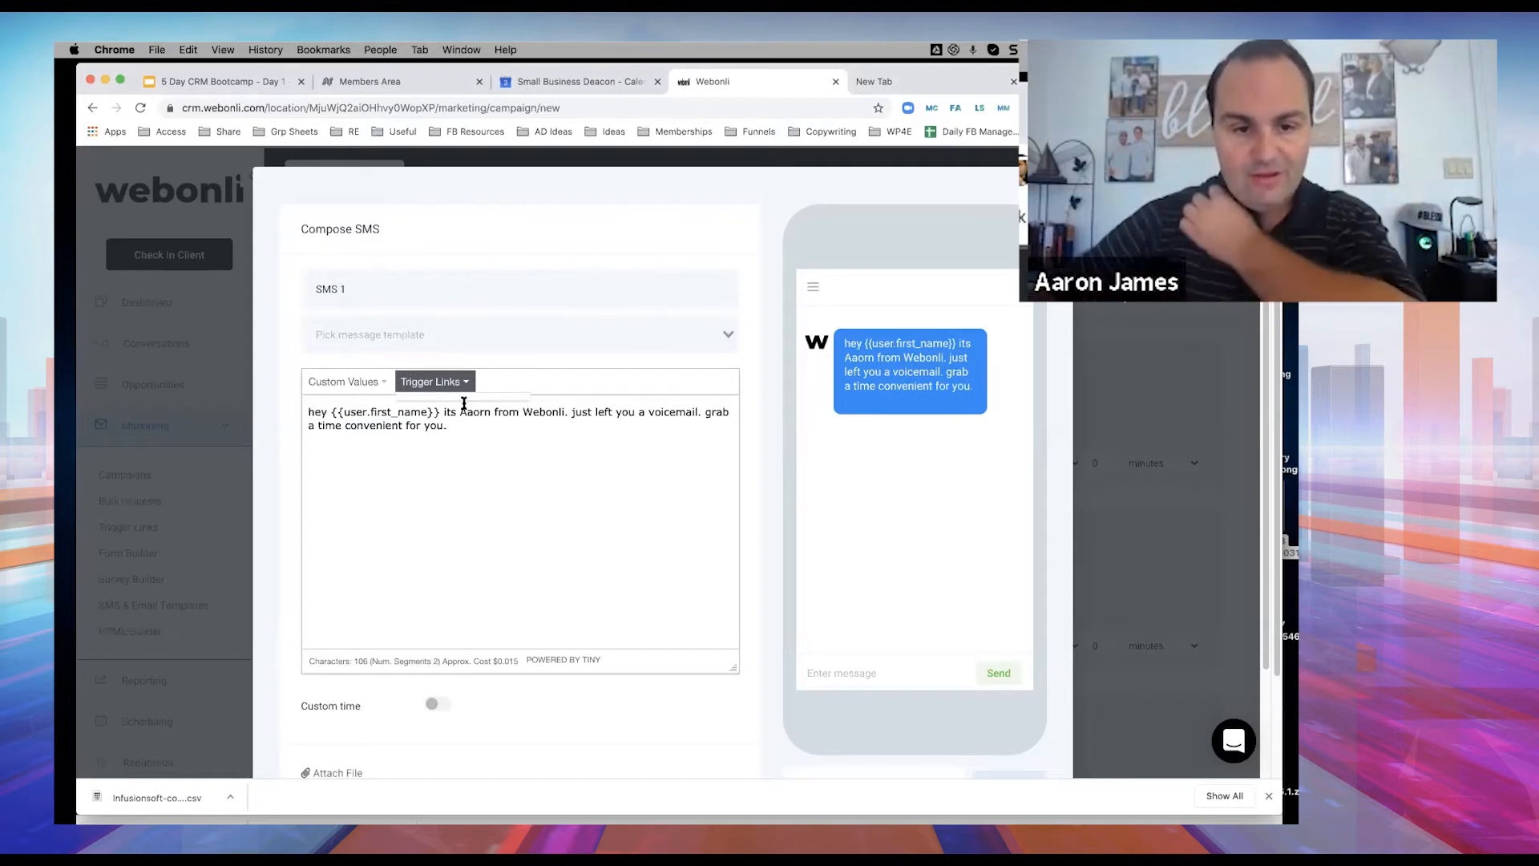
{"action": "left_click", "coordinate": [716, 494]}
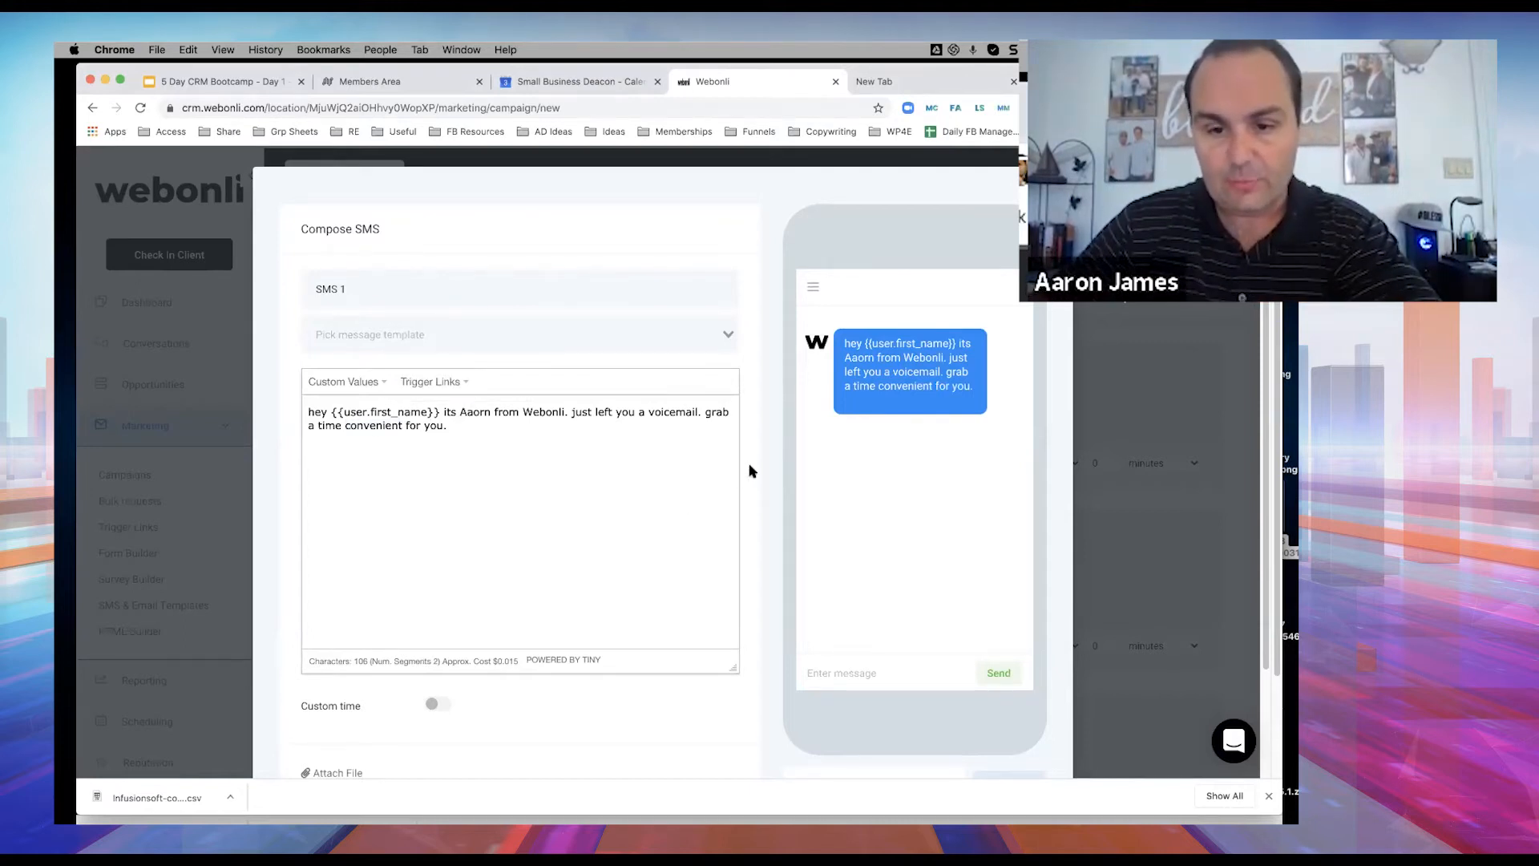
{"action": "scroll", "coordinate": [749, 469], "scroll_direction": "down", "scroll_amount": 3}
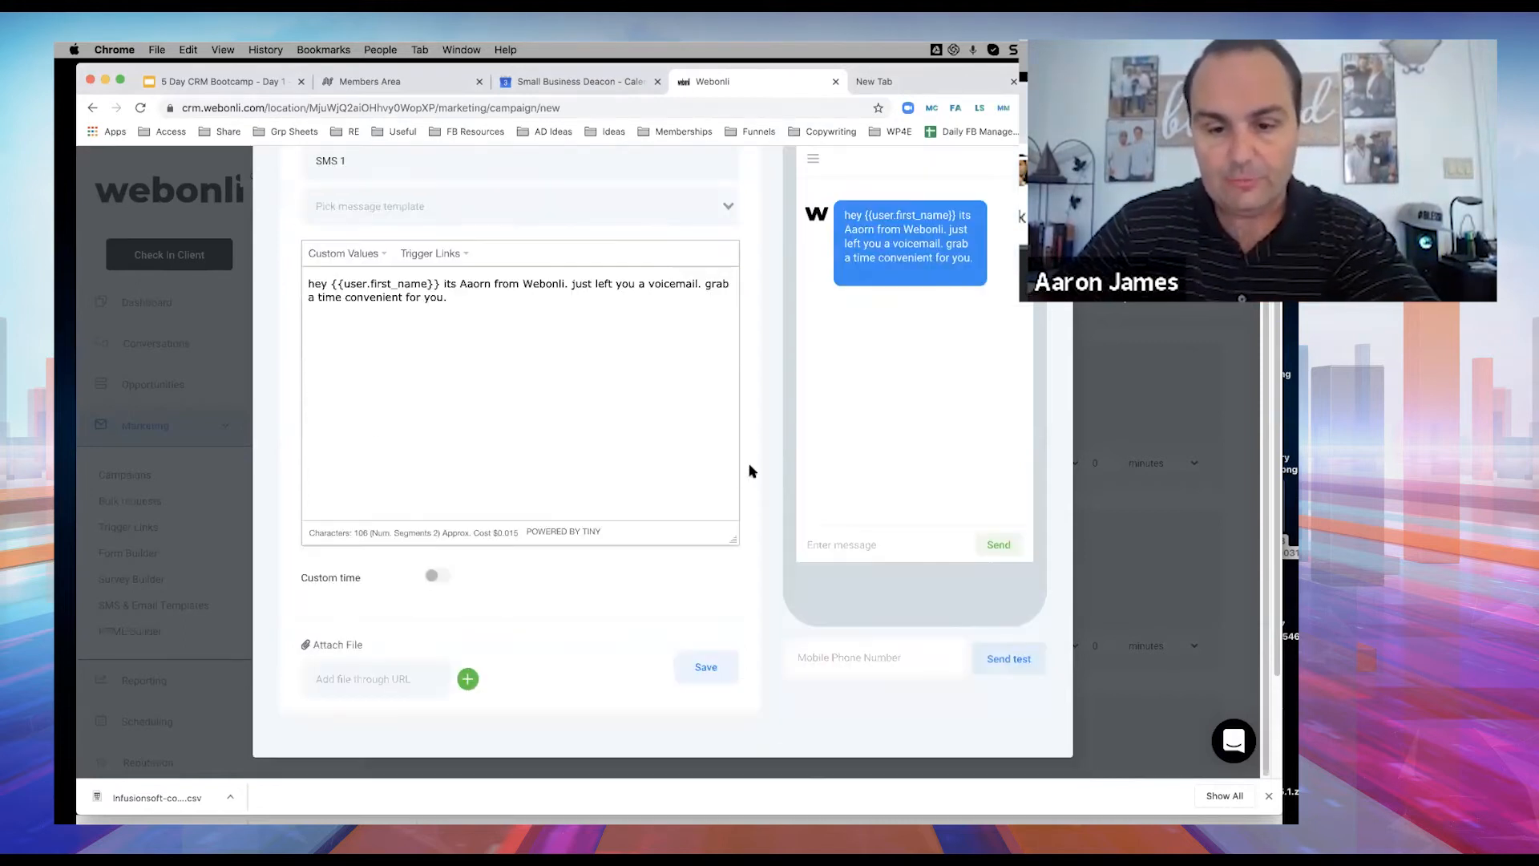
{"action": "left_click", "coordinate": [710, 670]}
Copy the Discovery Call Claim calendar's booking-page URL from Settings > Calendars.
{"action": "scroll", "coordinate": [160, 625], "scroll_direction": "down", "scroll_amount": 5}
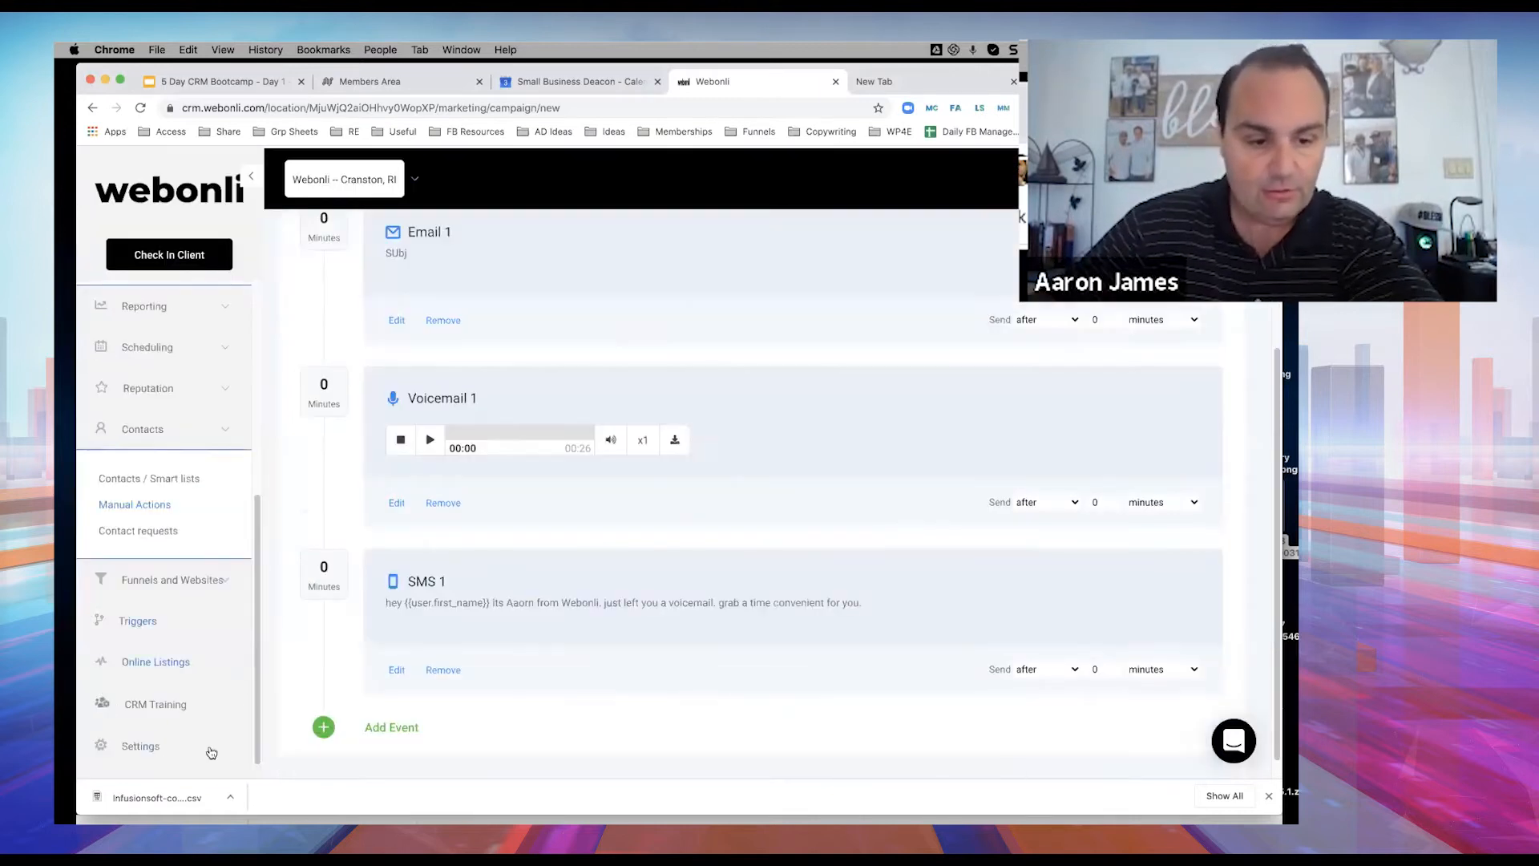
{"action": "left_click", "coordinate": [1269, 795]}
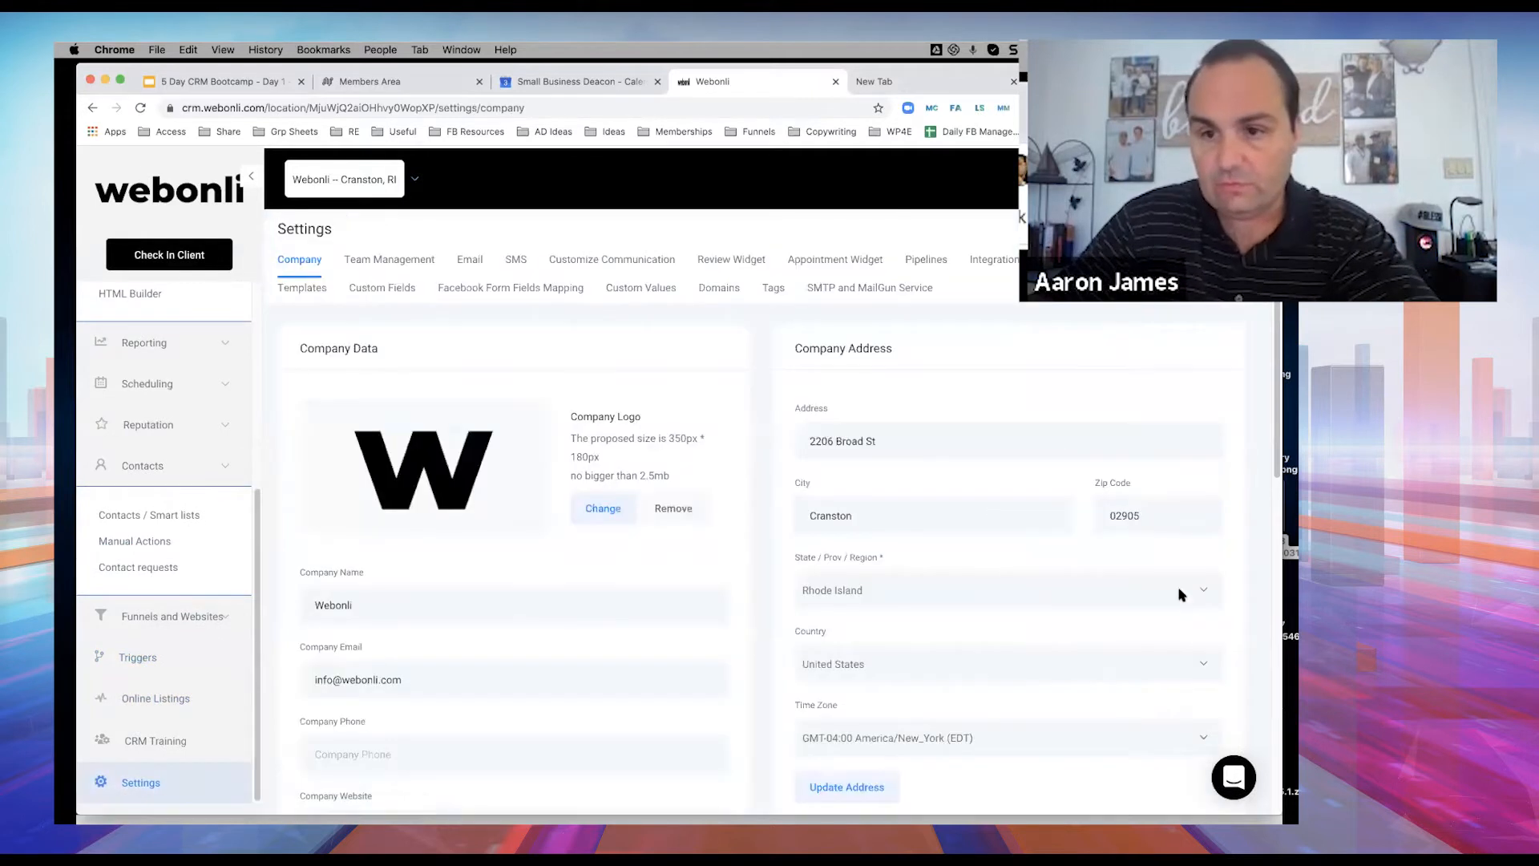
{"action": "left_click", "coordinate": [1071, 260]}
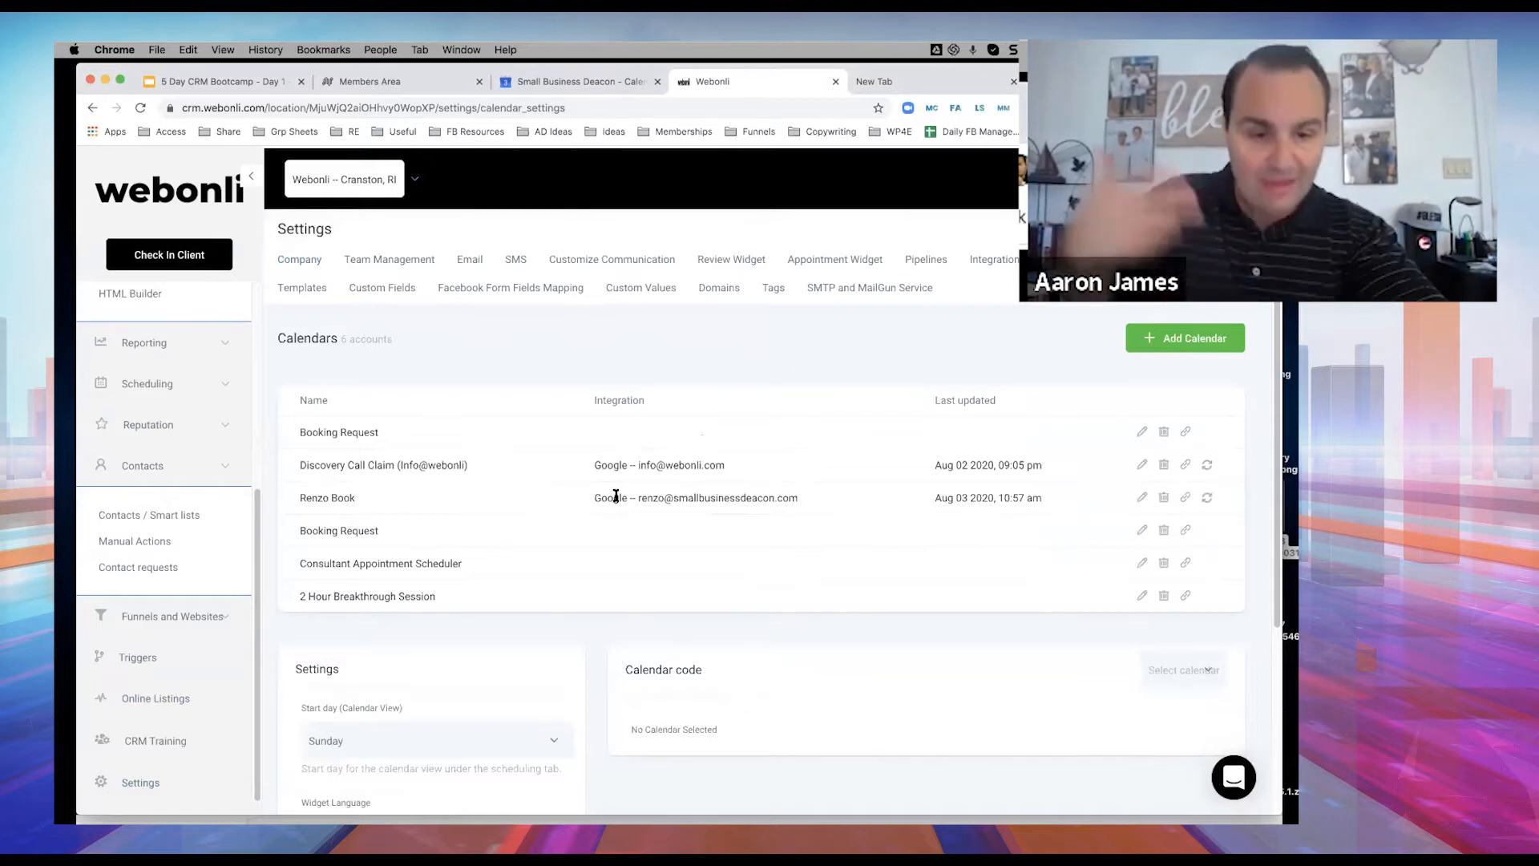
{"action": "left_click", "coordinate": [1186, 466]}
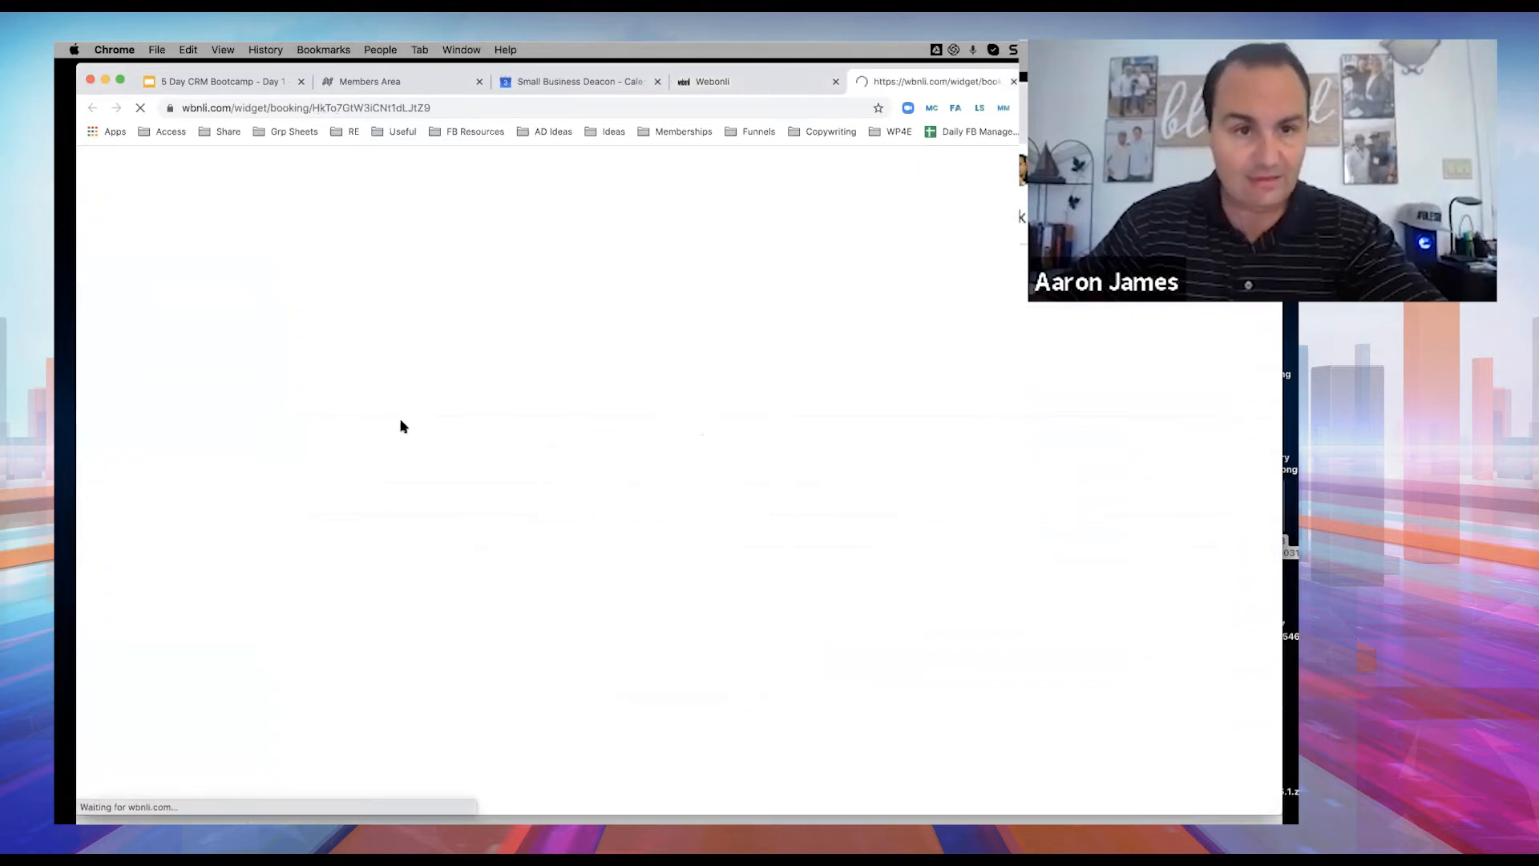
{"action": "key", "text": "super+l"}
{"action": "key", "text": "super+c"}
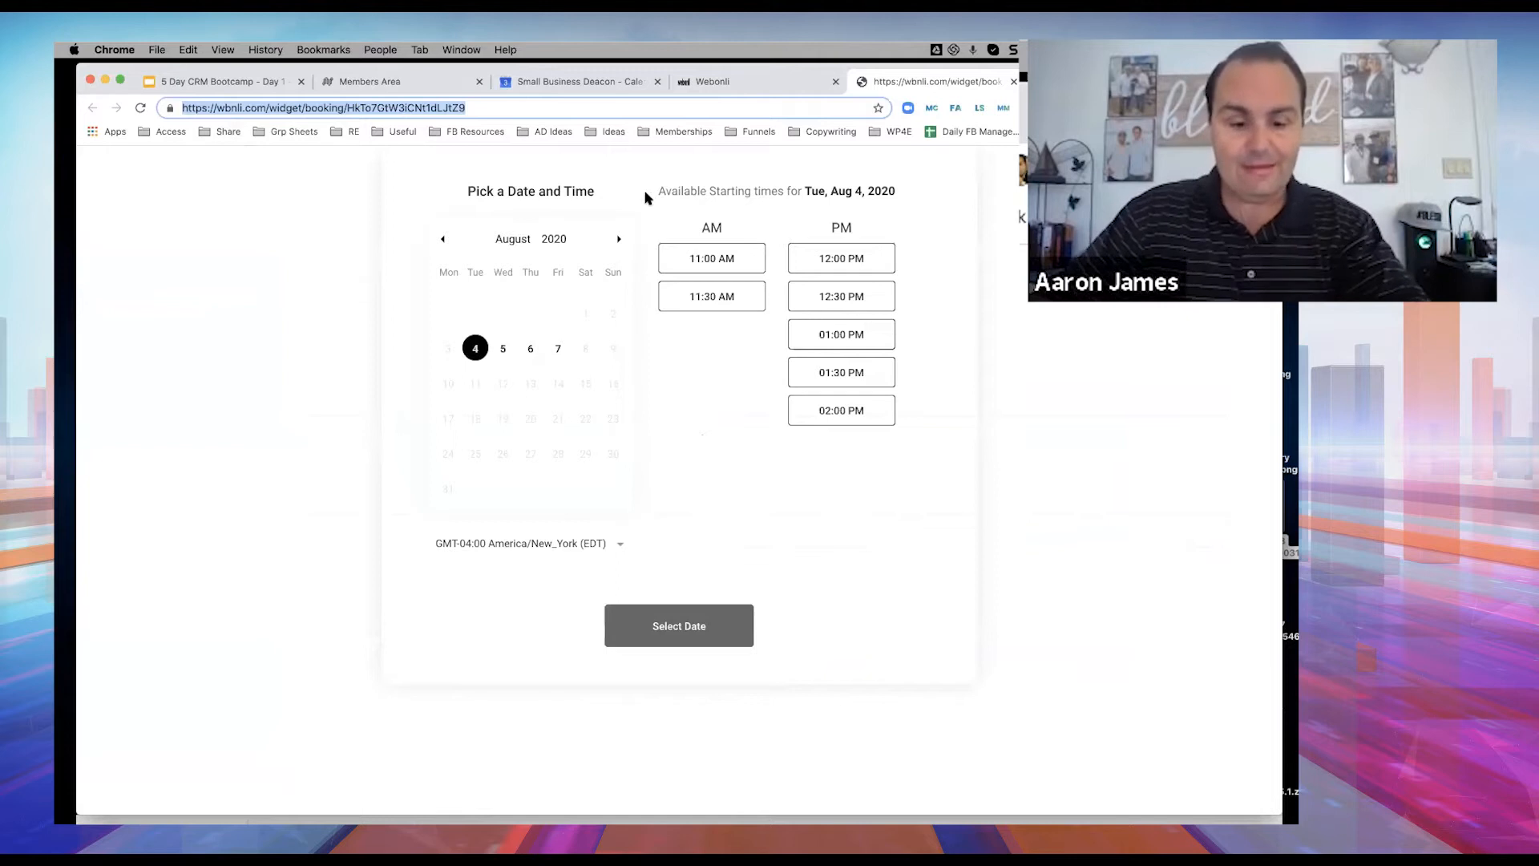
{"action": "left_click", "coordinate": [731, 81]}
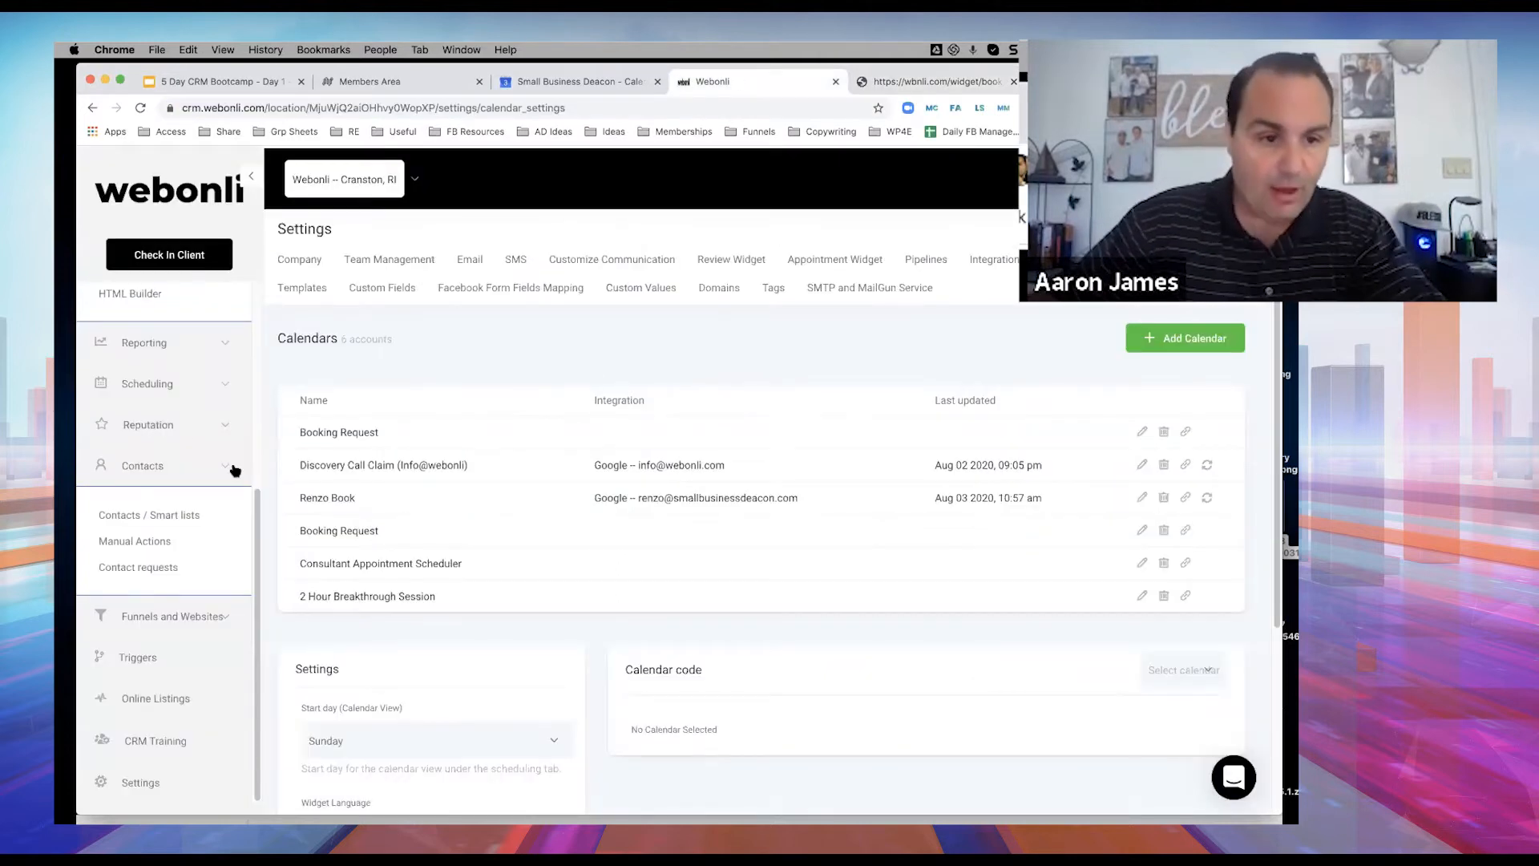
{"action": "left_click", "coordinate": [189, 425]}
Paste the booking-page URL into Cold Lead Outreach's SMS 1 message and save it.
{"action": "left_click", "coordinate": [140, 477]}
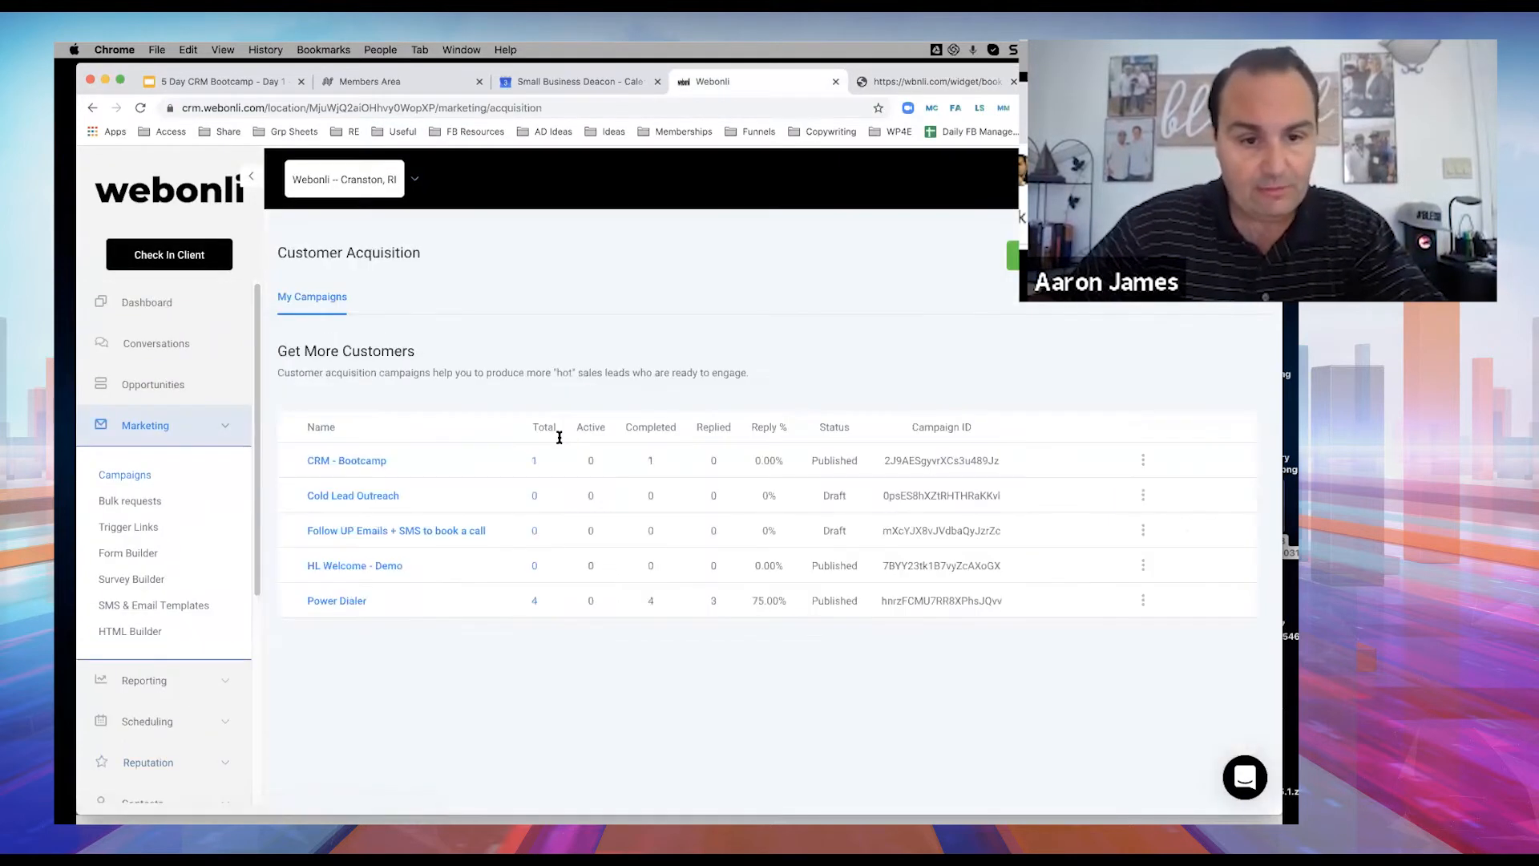
{"action": "left_click", "coordinate": [349, 658]}
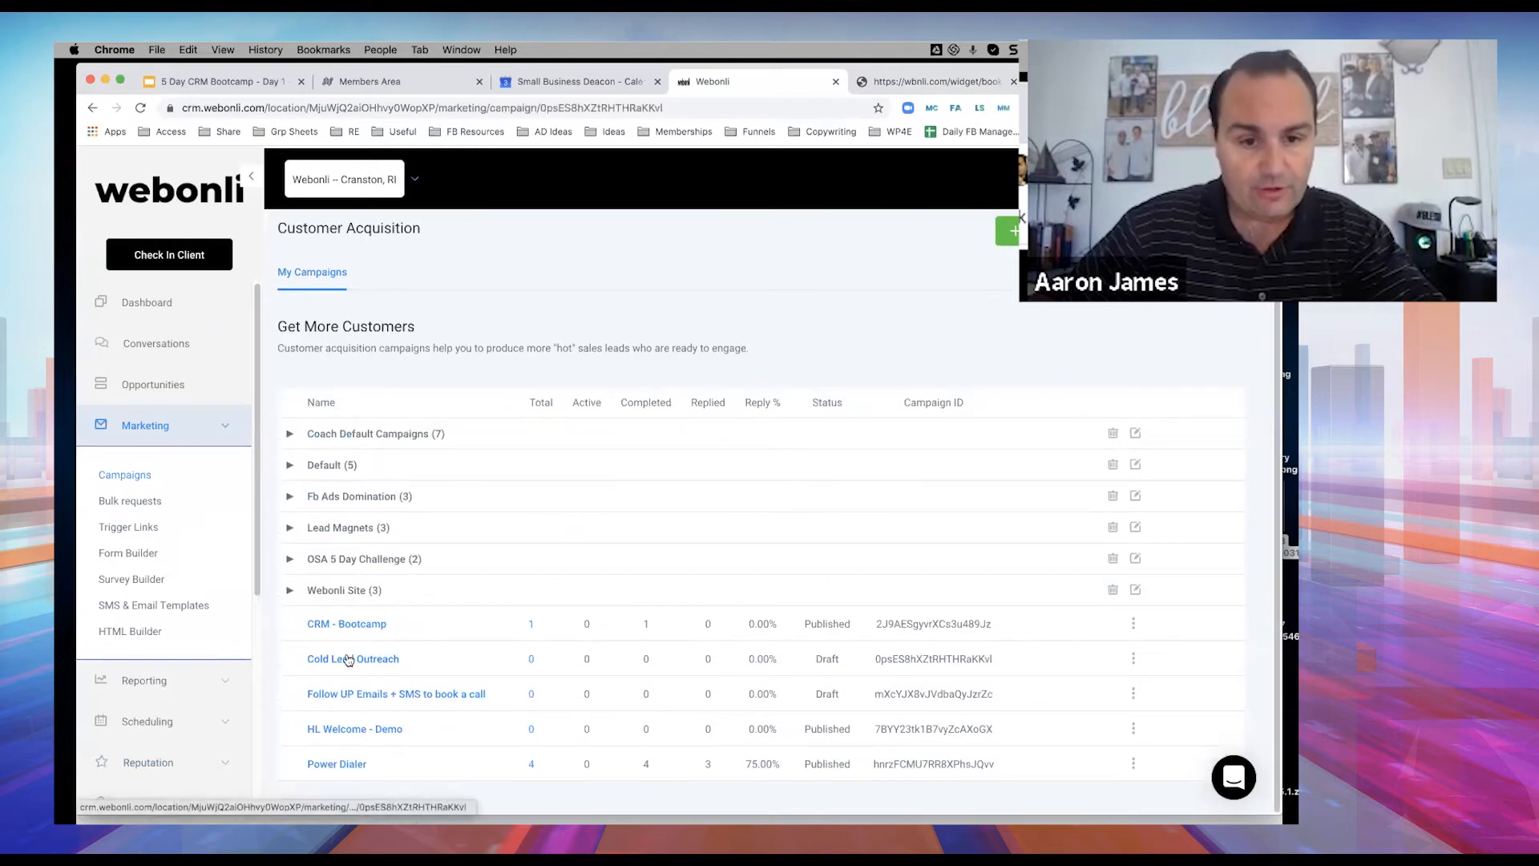
{"action": "scroll", "coordinate": [564, 521], "scroll_direction": "down", "scroll_amount": 5}
{"action": "left_click", "coordinate": [400, 682]}
{"action": "key", "text": "super+v"}
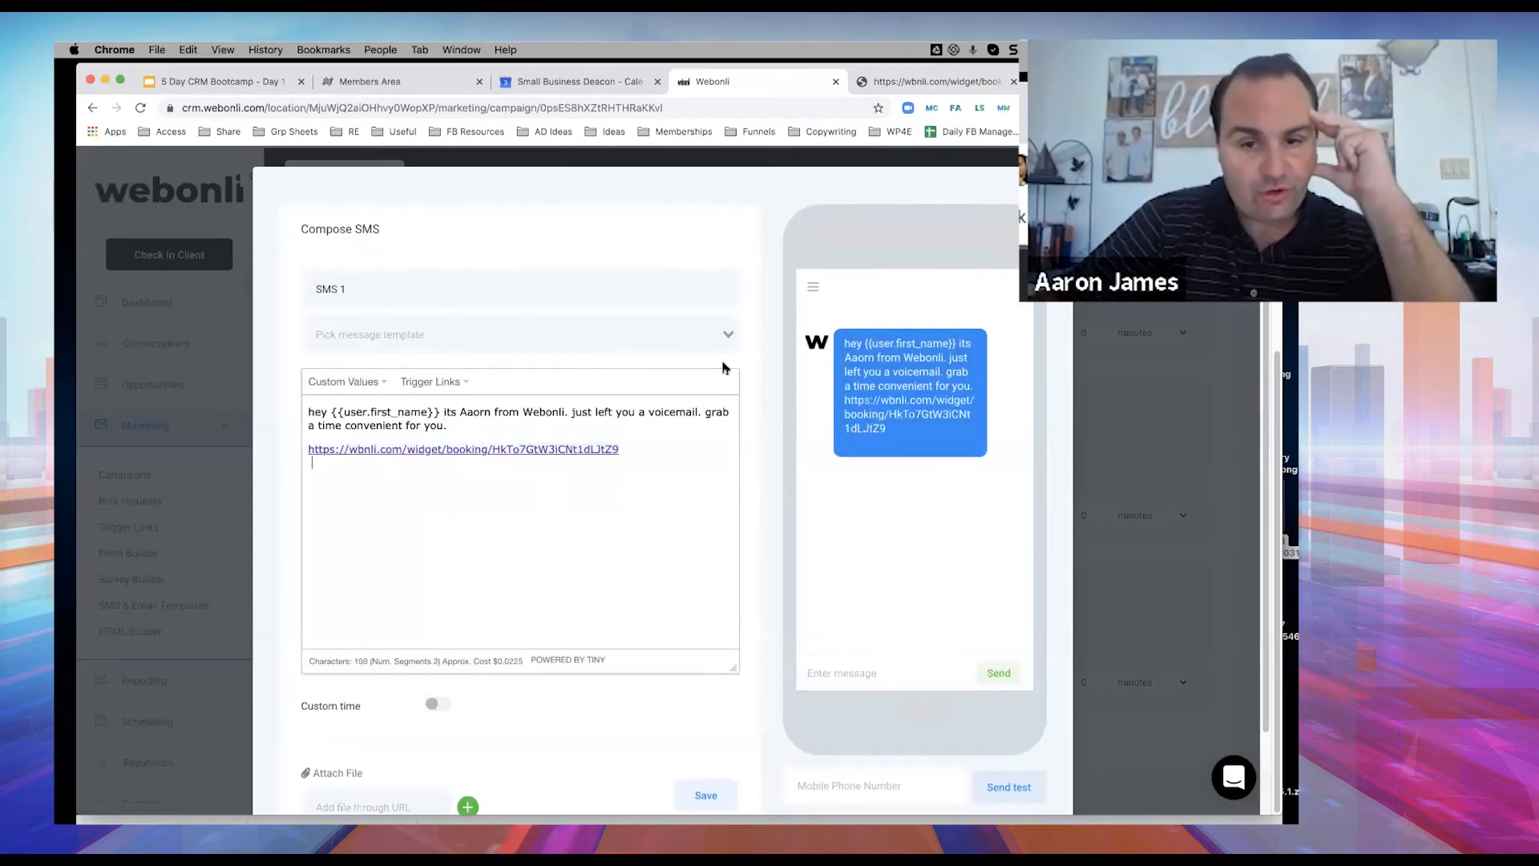
{"action": "scroll", "coordinate": [678, 349], "scroll_direction": "down", "scroll_amount": 2}
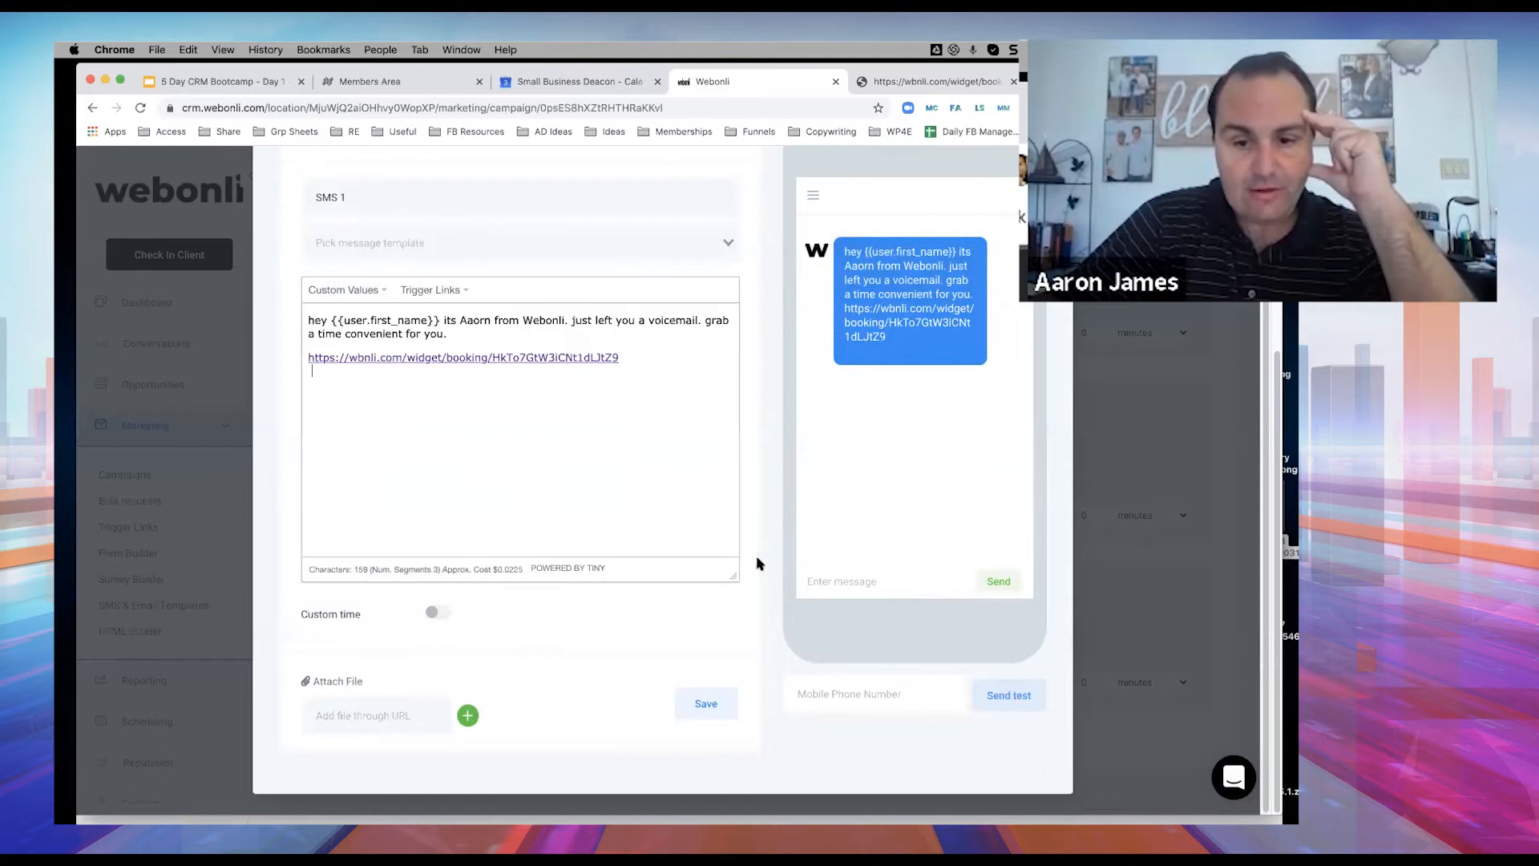
{"action": "left_click", "coordinate": [707, 703]}
{"action": "left_click", "coordinate": [139, 530]}
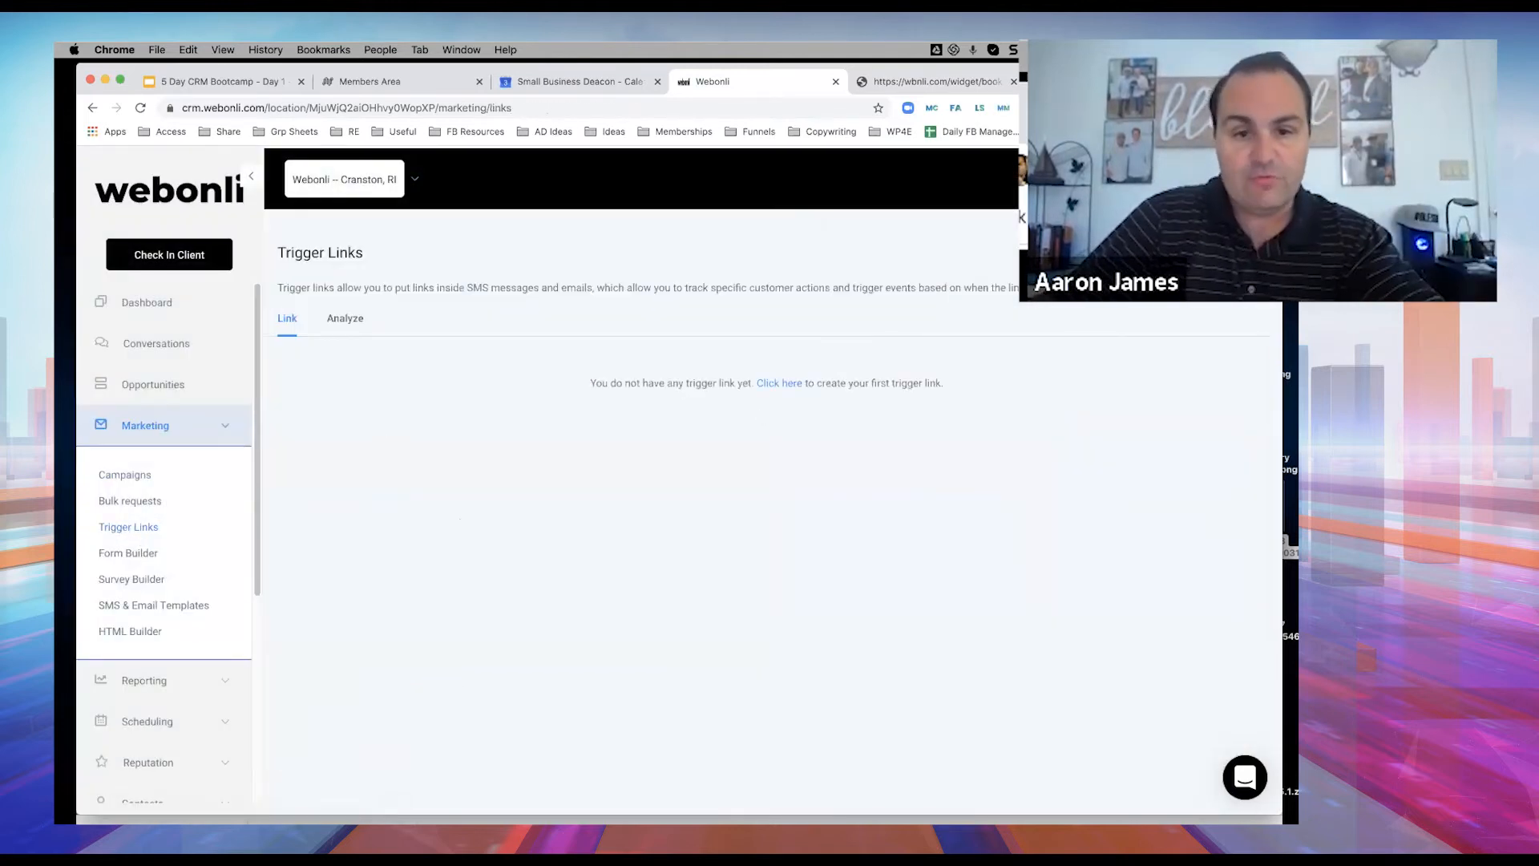
Create a Main Calendar trigger link whose Link URL is the pasted booking-page address.
{"action": "left_click", "coordinate": [779, 383]}
{"action": "left_click", "coordinate": [608, 276]}
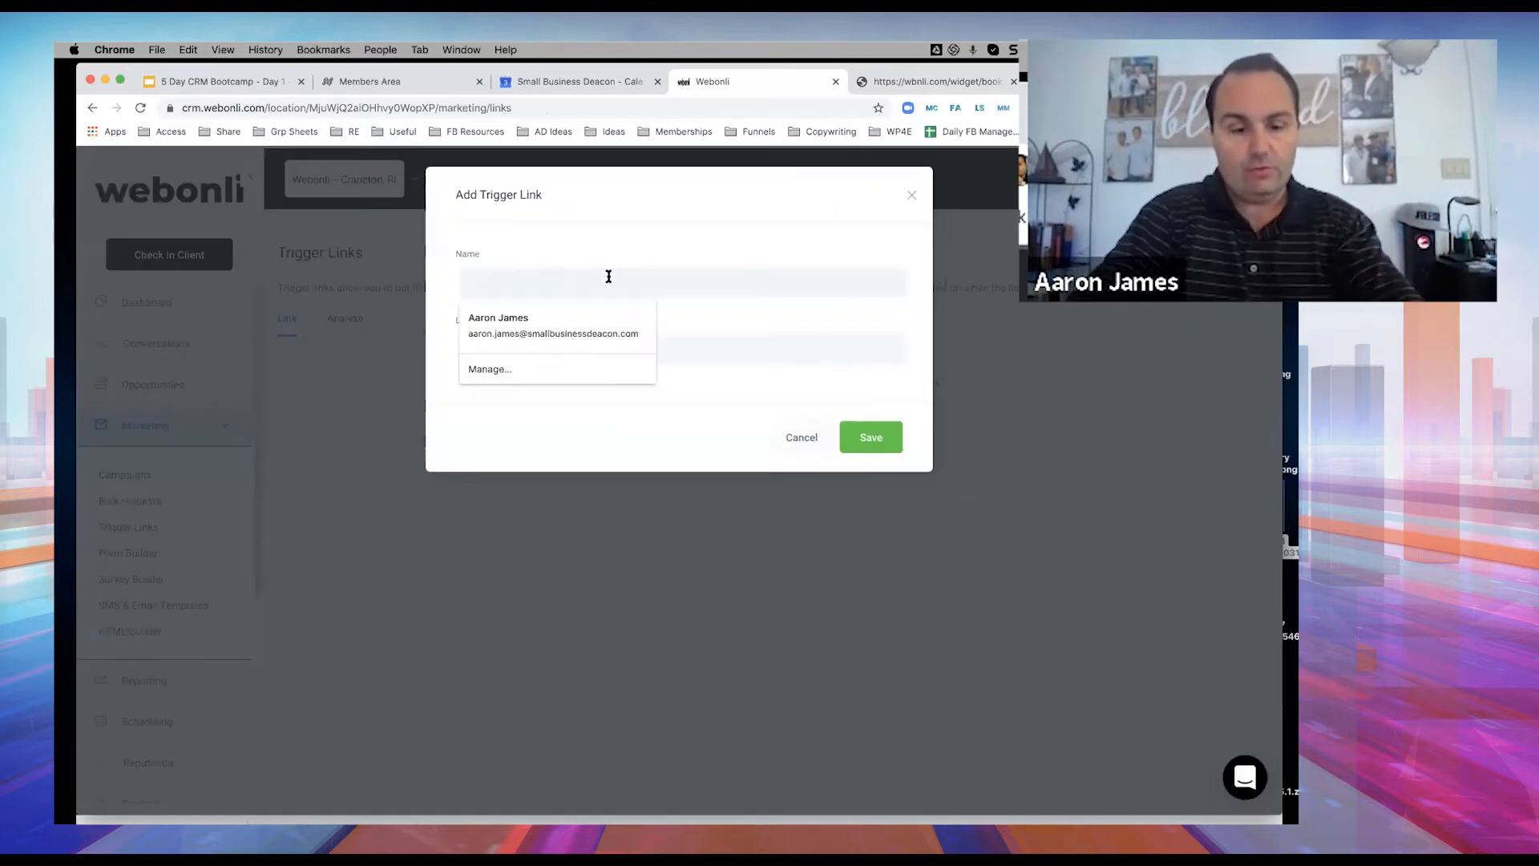
{"action": "type", "text": "Aaron's M"}
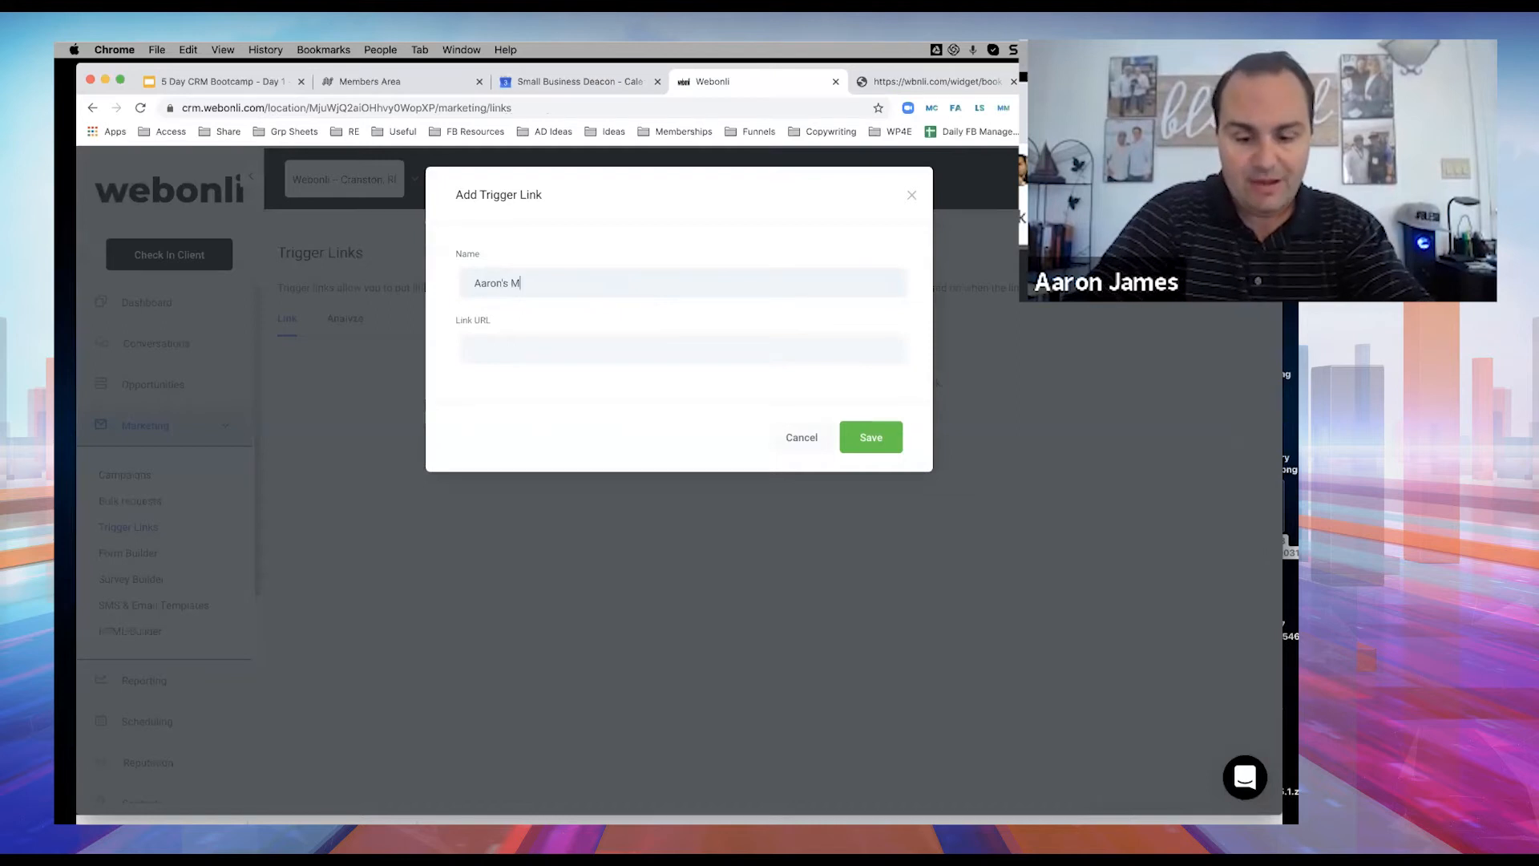
{"action": "type", "text": "ain Calendart"}
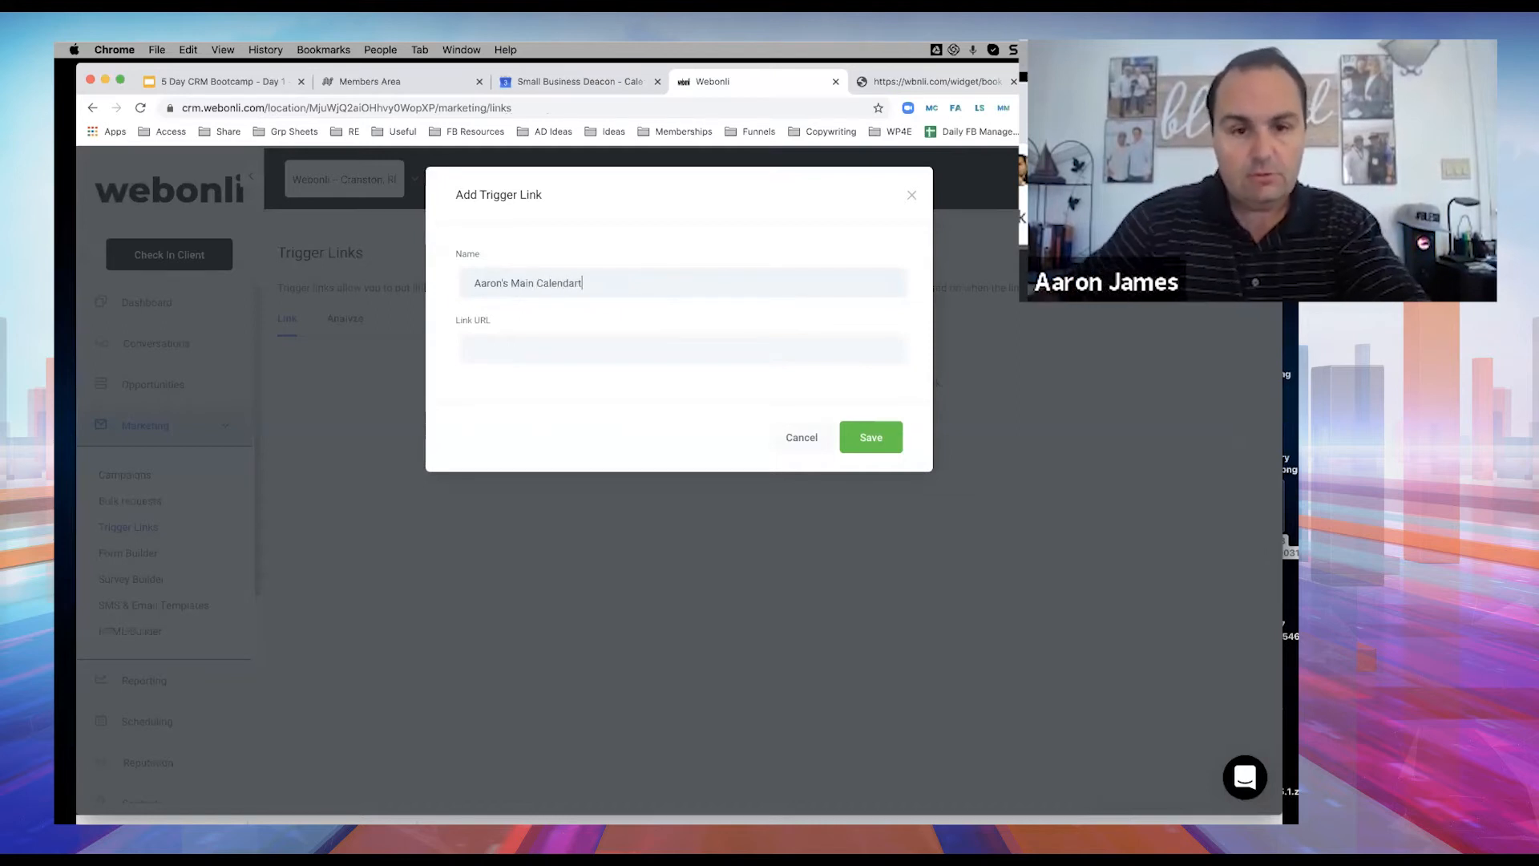
{"action": "left_click", "coordinate": [537, 346]}
{"action": "key", "text": "ctrl+v"}
{"action": "left_click", "coordinate": [864, 447]}
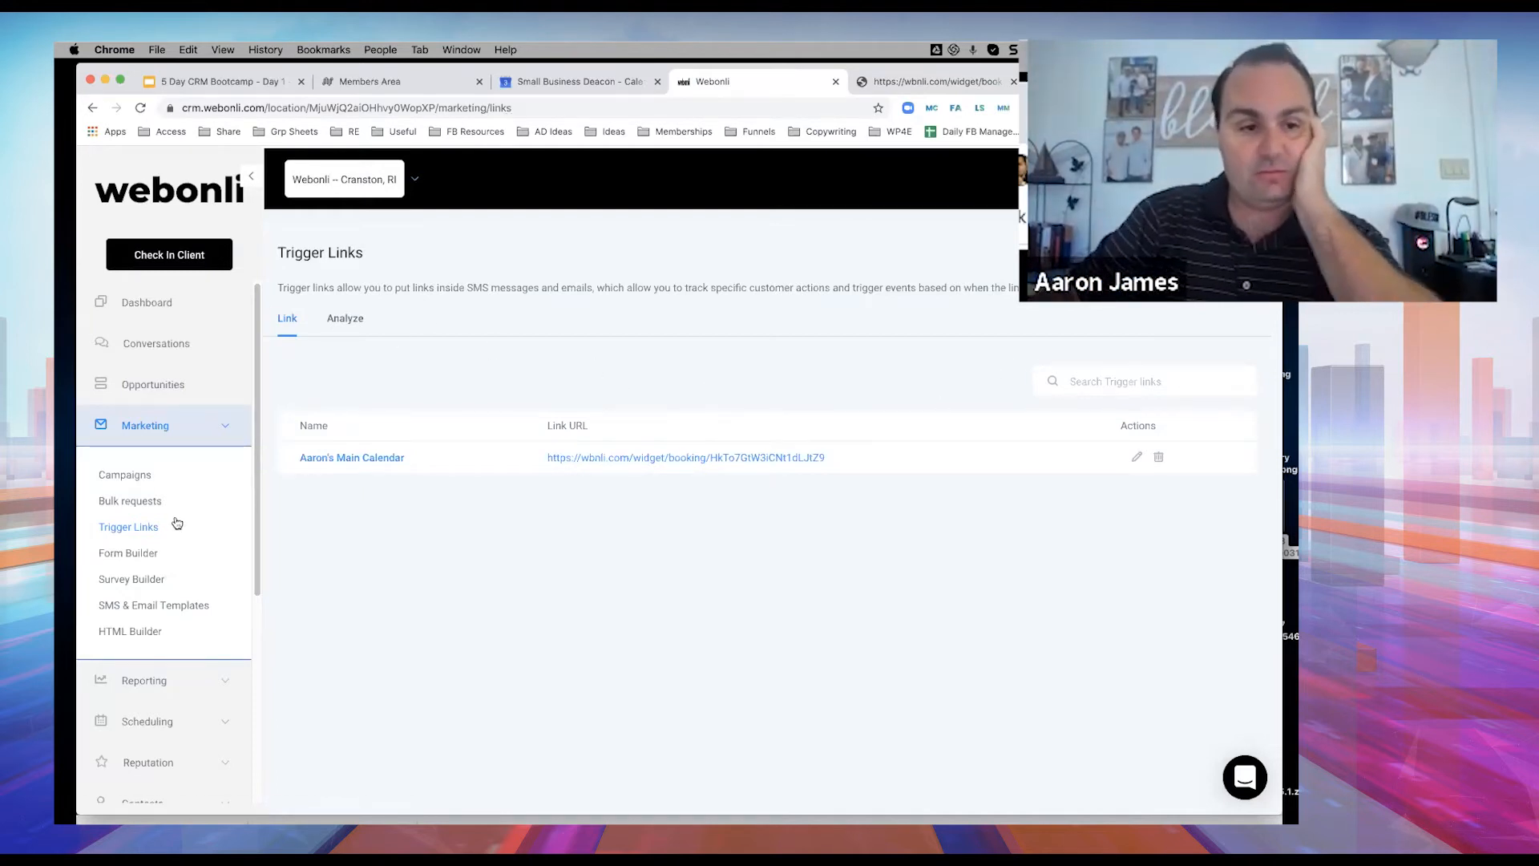
{"action": "left_click", "coordinate": [144, 479]}
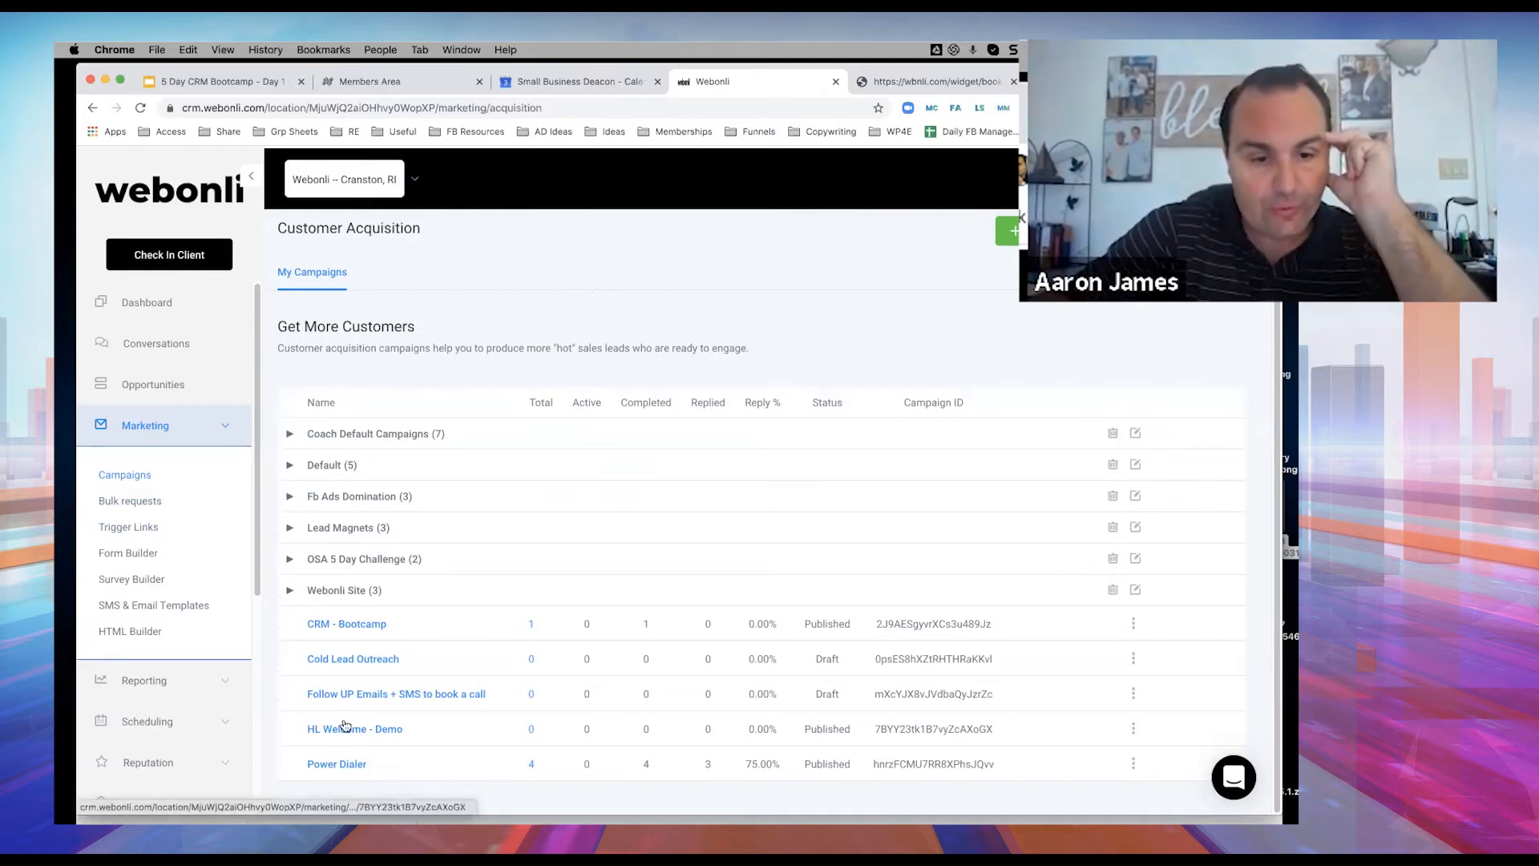
Insert the main calendar trigger link on a new line in SMS 1.
{"action": "left_click", "coordinate": [362, 660]}
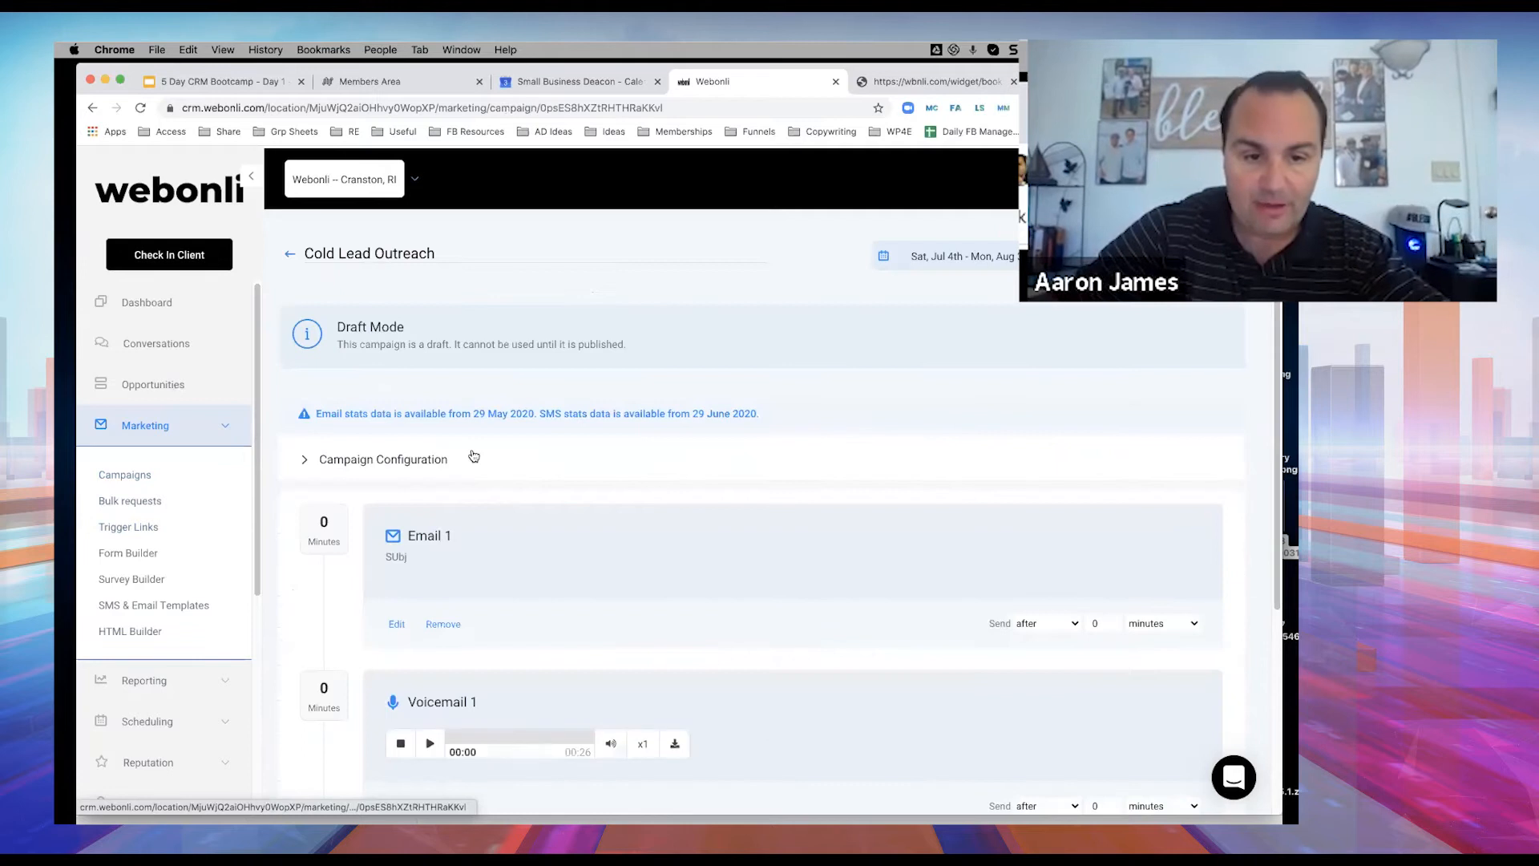
{"action": "scroll", "coordinate": [470, 454], "scroll_direction": "down", "scroll_amount": 4}
{"action": "left_click", "coordinate": [397, 684]}
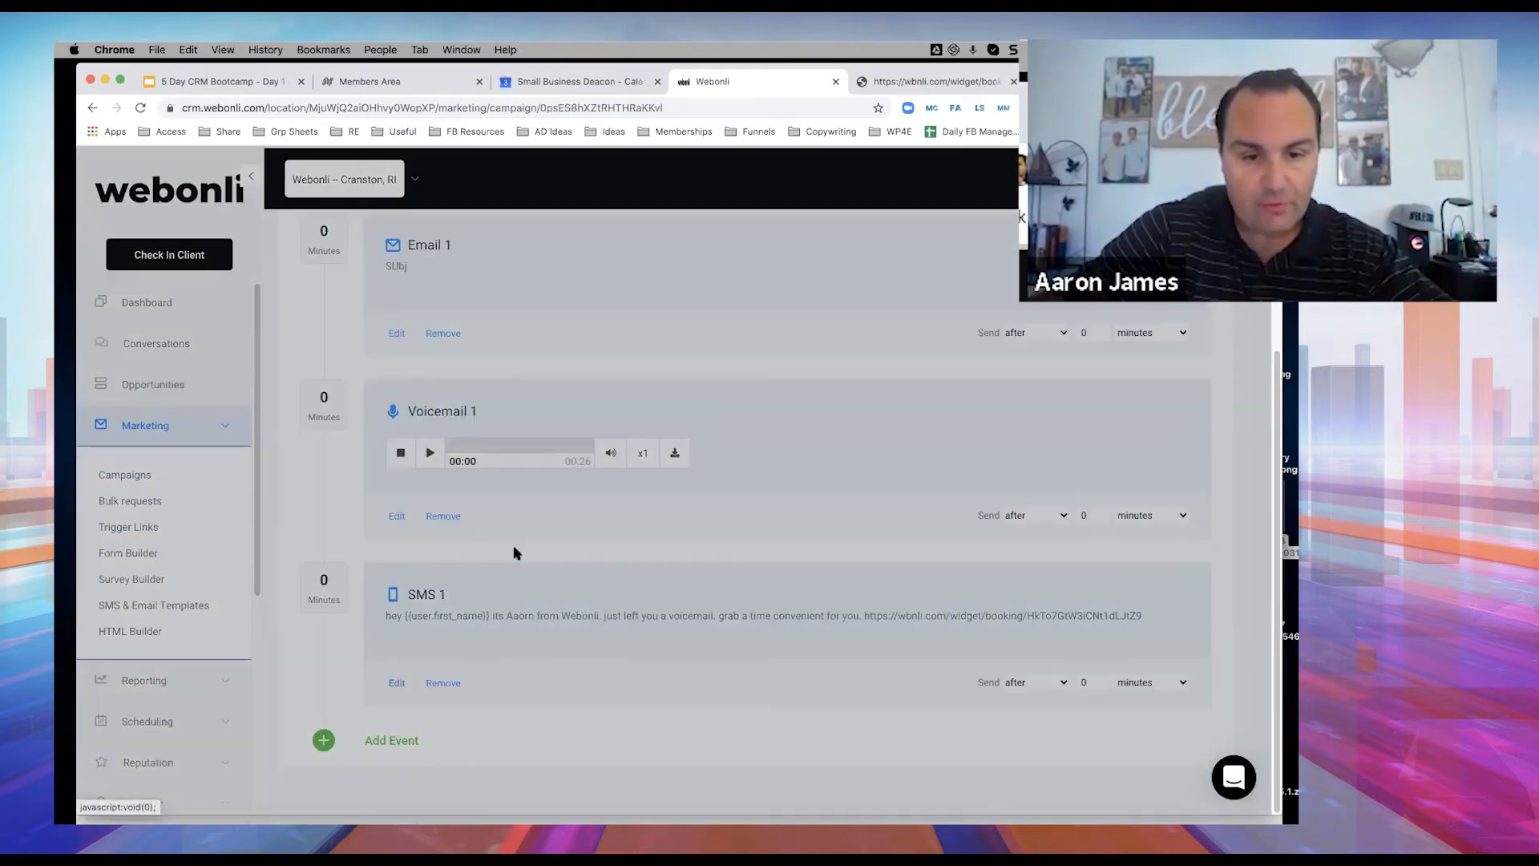
{"action": "key", "text": "Return"}
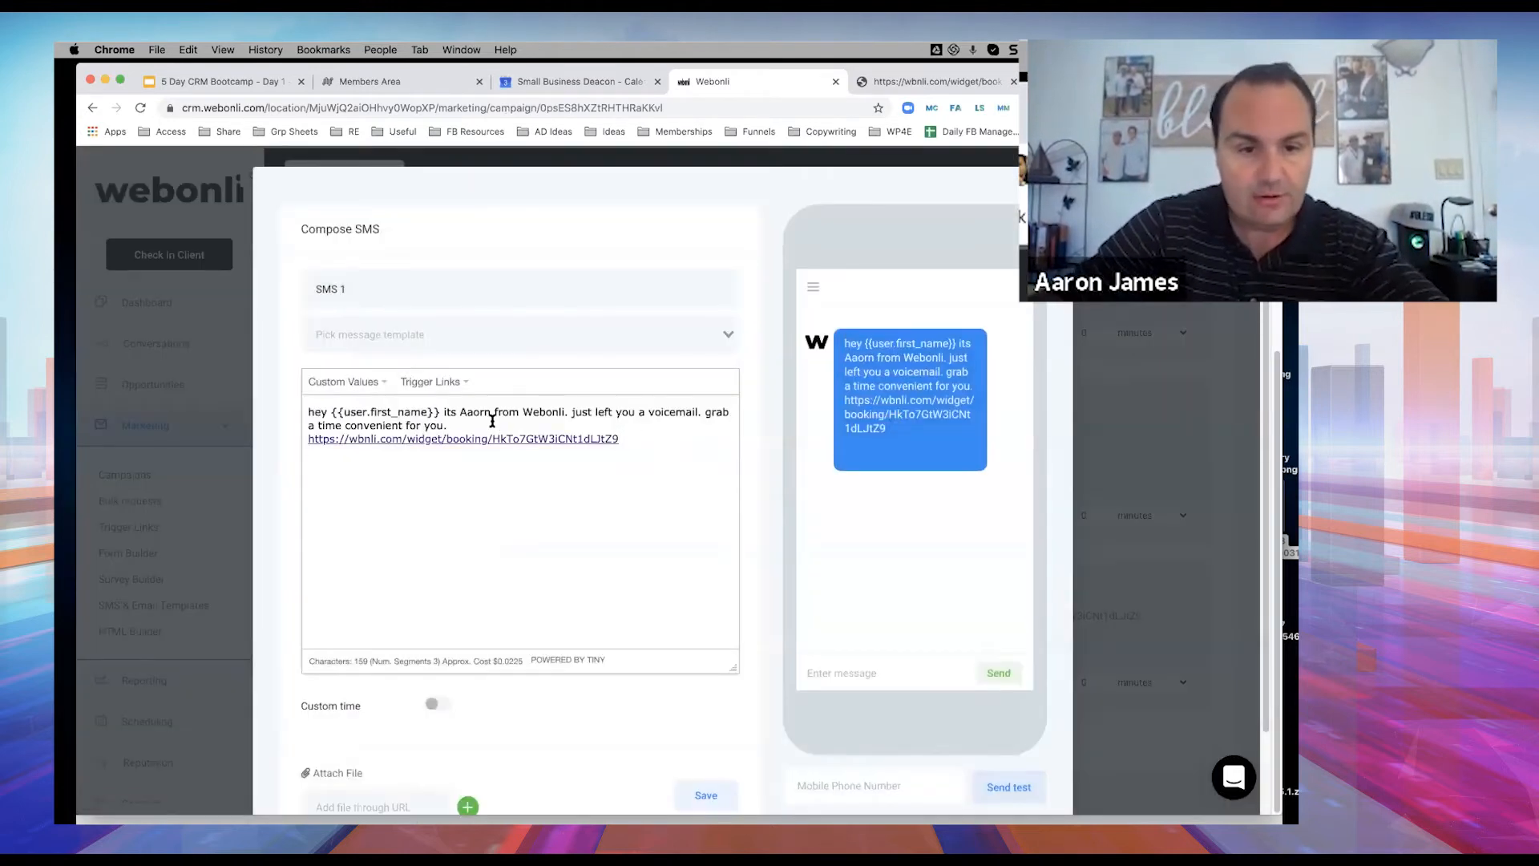
{"action": "left_click", "coordinate": [453, 391]}
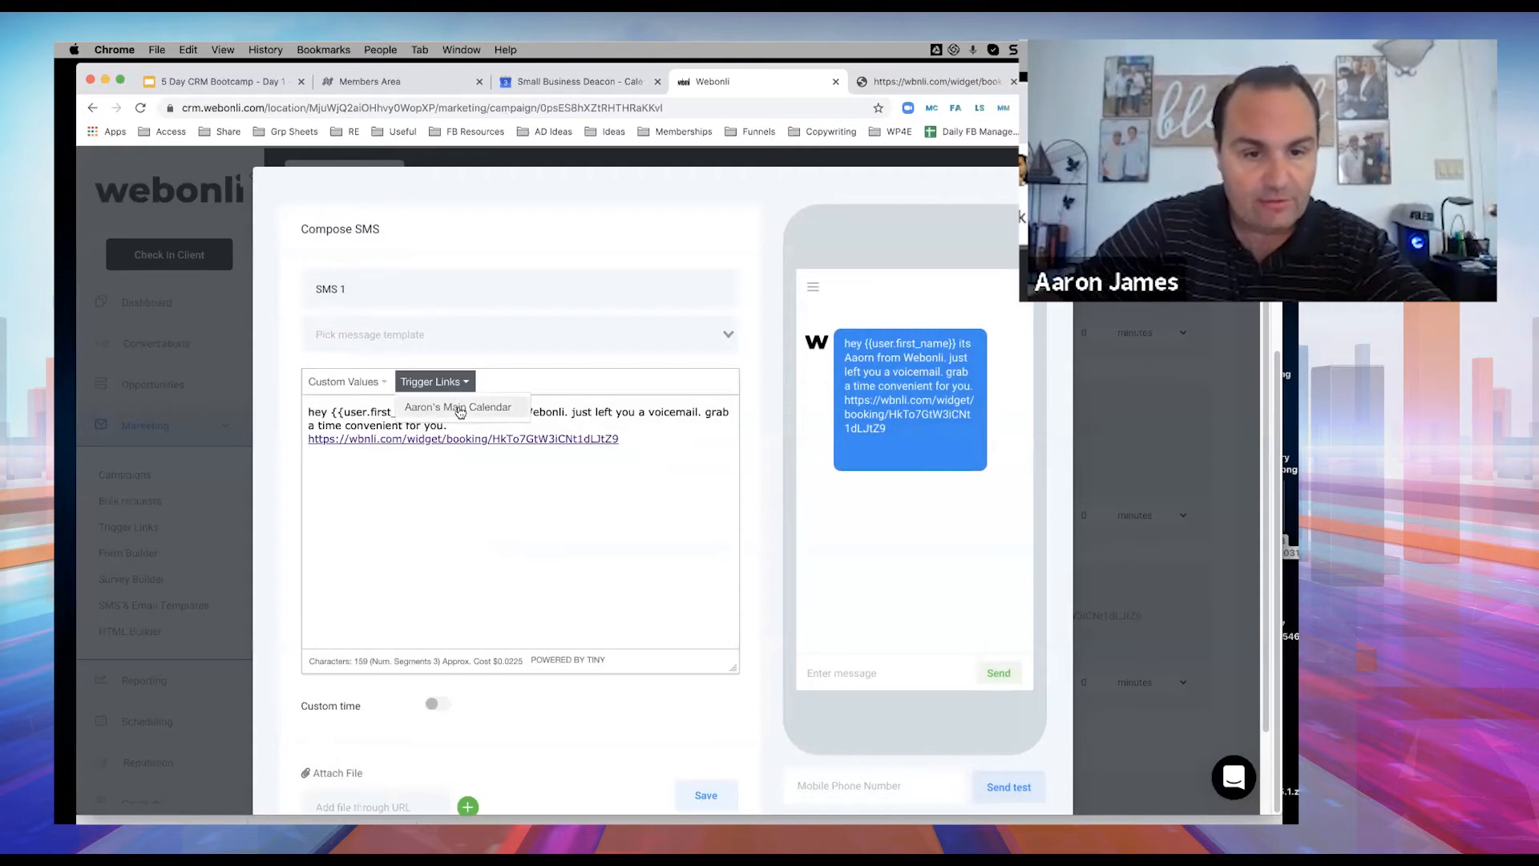
{"action": "left_click", "coordinate": [459, 409]}
Delete the raw booking URL line from the SMS 1 message.
{"action": "left_click_drag", "start_coordinate": [633, 439], "coordinate": [303, 442]}
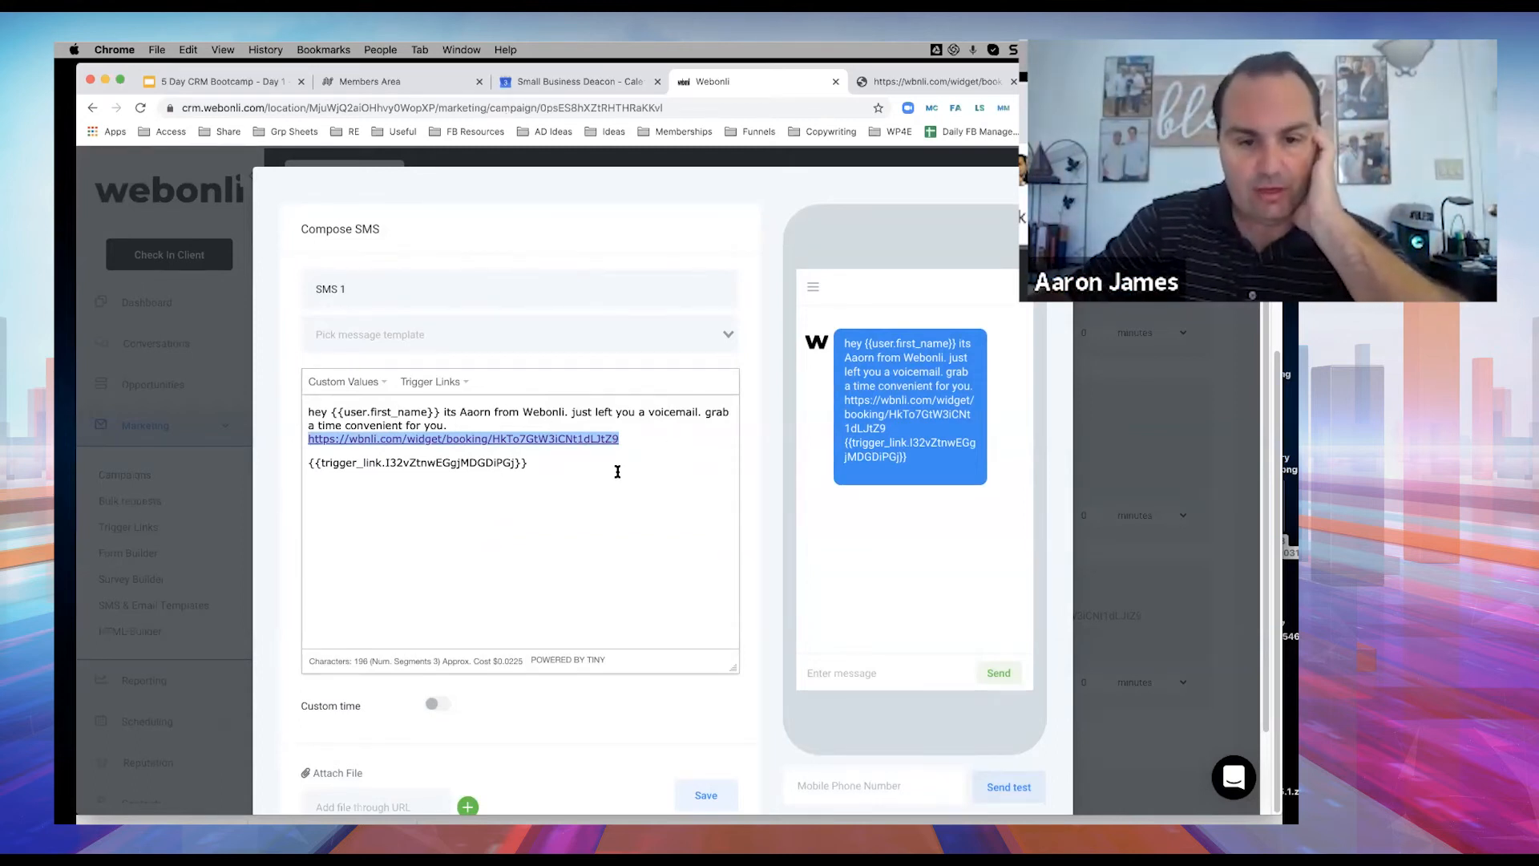
{"action": "left_click", "coordinate": [615, 472]}
{"action": "left_click_drag", "start_coordinate": [525, 464], "coordinate": [405, 483]}
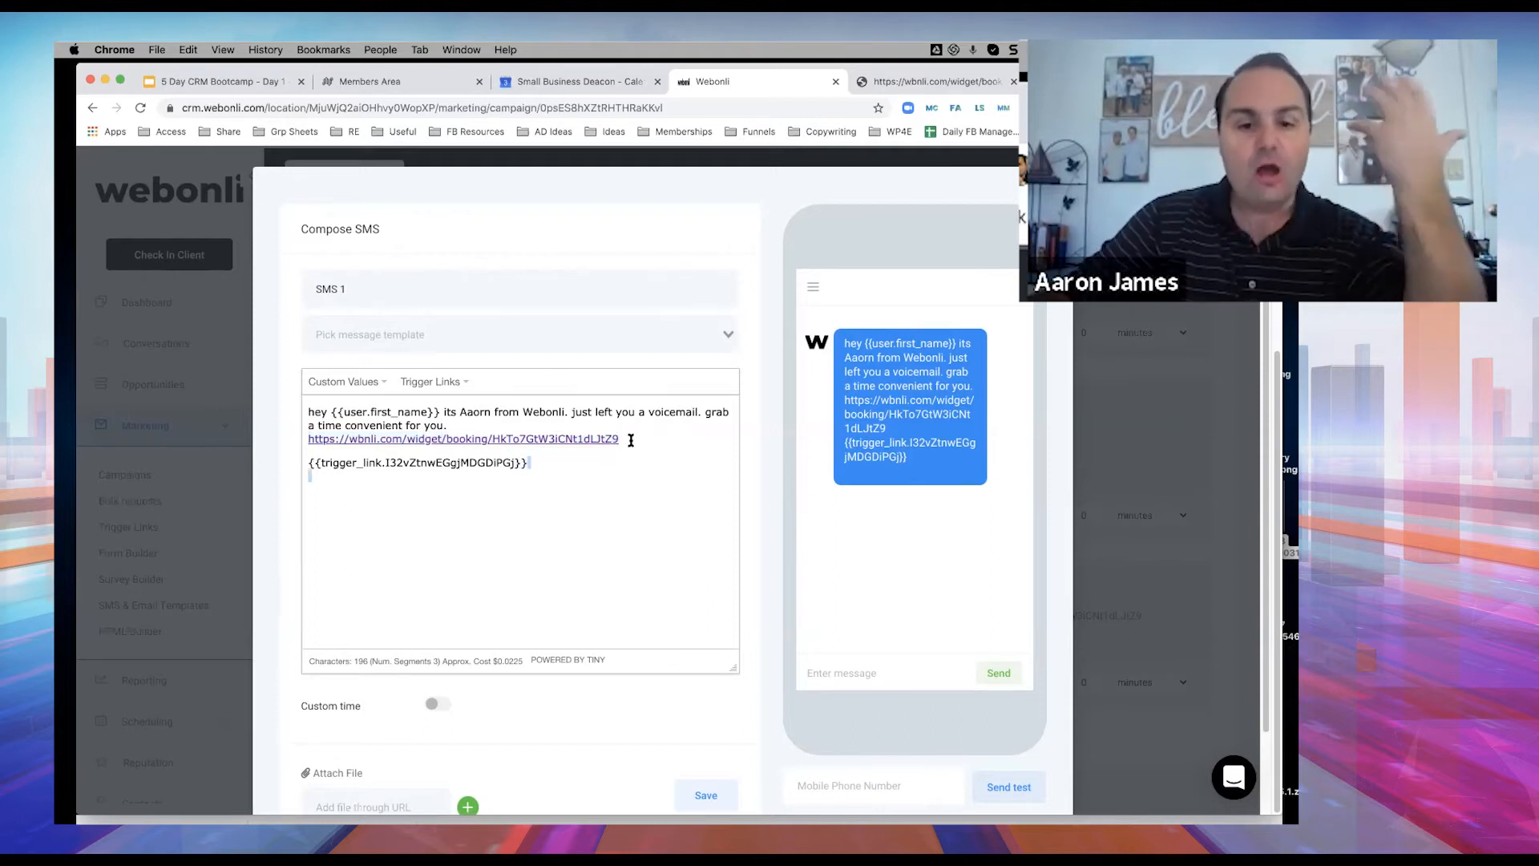
{"action": "left_click", "coordinate": [602, 440]}
{"action": "left_click_drag", "start_coordinate": [618, 440], "coordinate": [286, 441]}
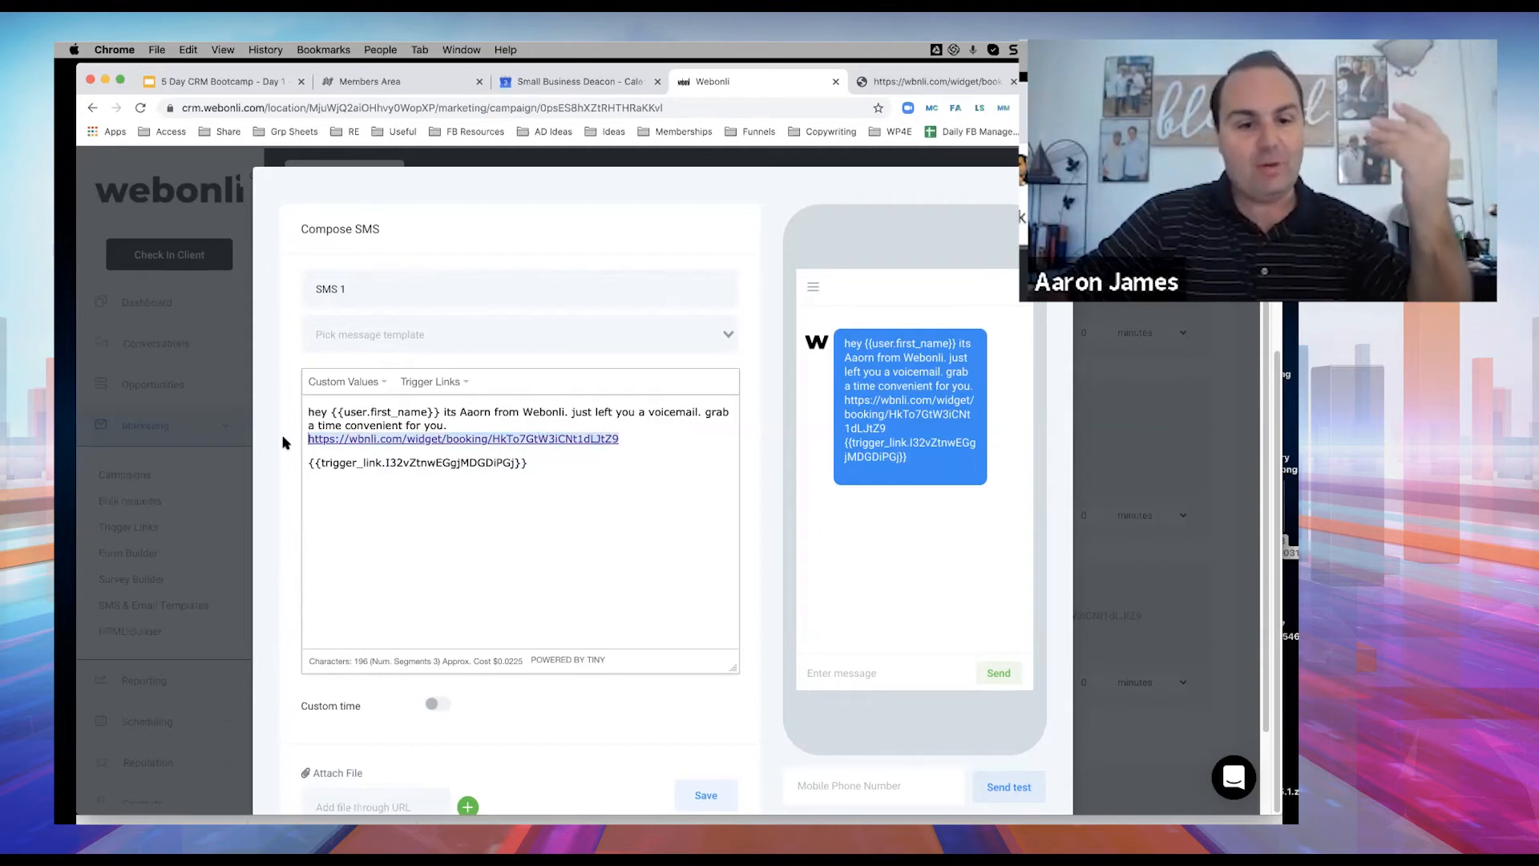
{"action": "left_click", "coordinate": [312, 450]}
{"action": "left_click_drag", "start_coordinate": [617, 440], "coordinate": [341, 440]}
{"action": "key", "text": "BackSpace"}
{"action": "key", "text": "BackSpace"}
{"action": "key", "text": "BackSpace"}
{"action": "key", "text": "BackSpace"}
{"action": "key", "text": "BackSpace"}
{"action": "key", "text": "BackSpace"}
{"action": "key", "text": "BackSpace"}
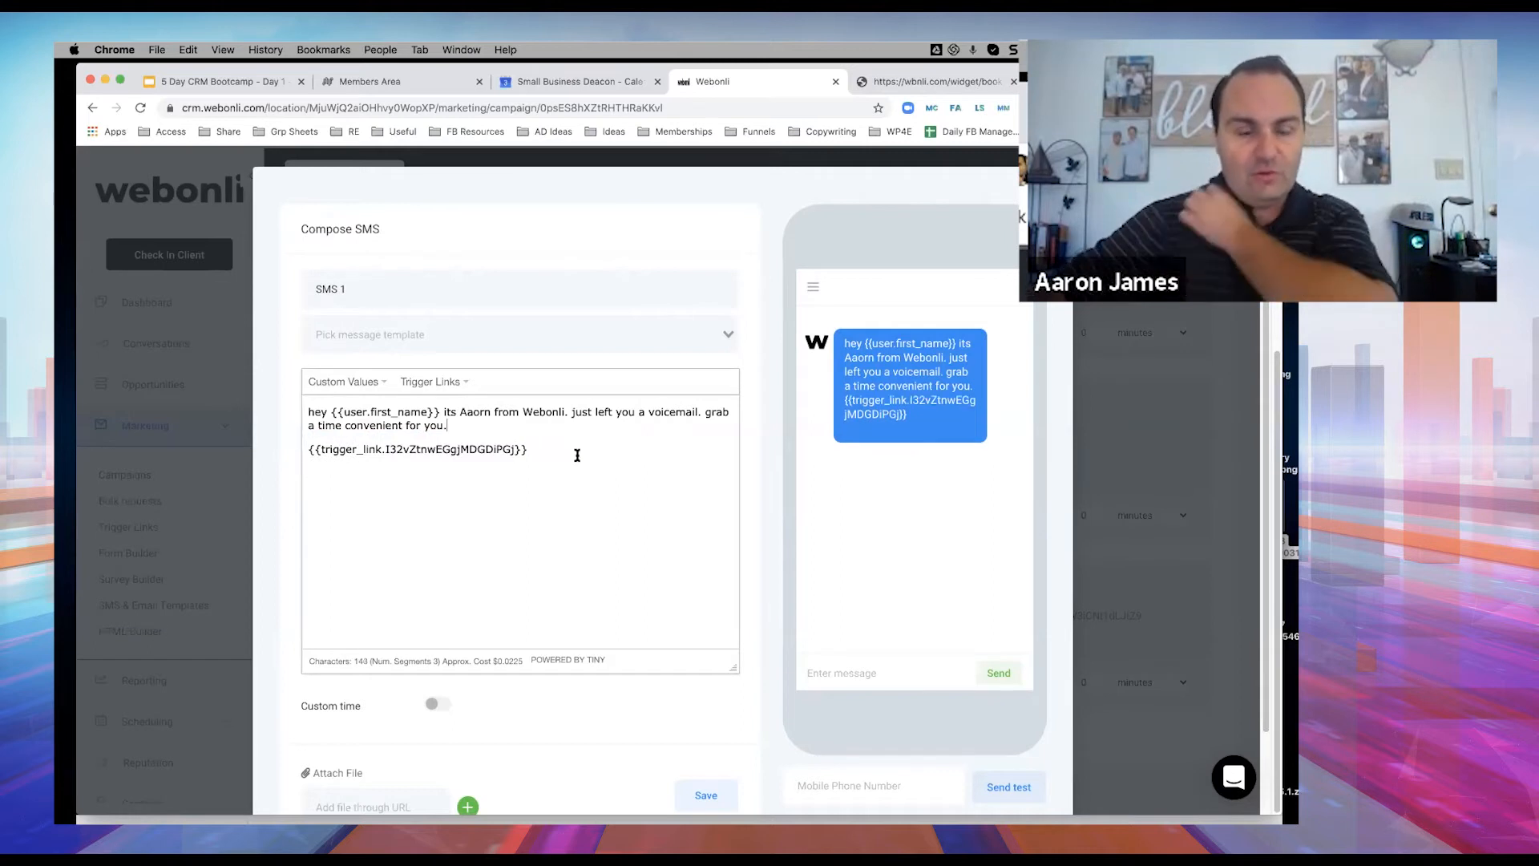
Correct the sender name typo, remove 'grab a time convenient for you.', and save.
{"action": "scroll", "coordinate": [630, 440], "scroll_direction": "down", "scroll_amount": 3}
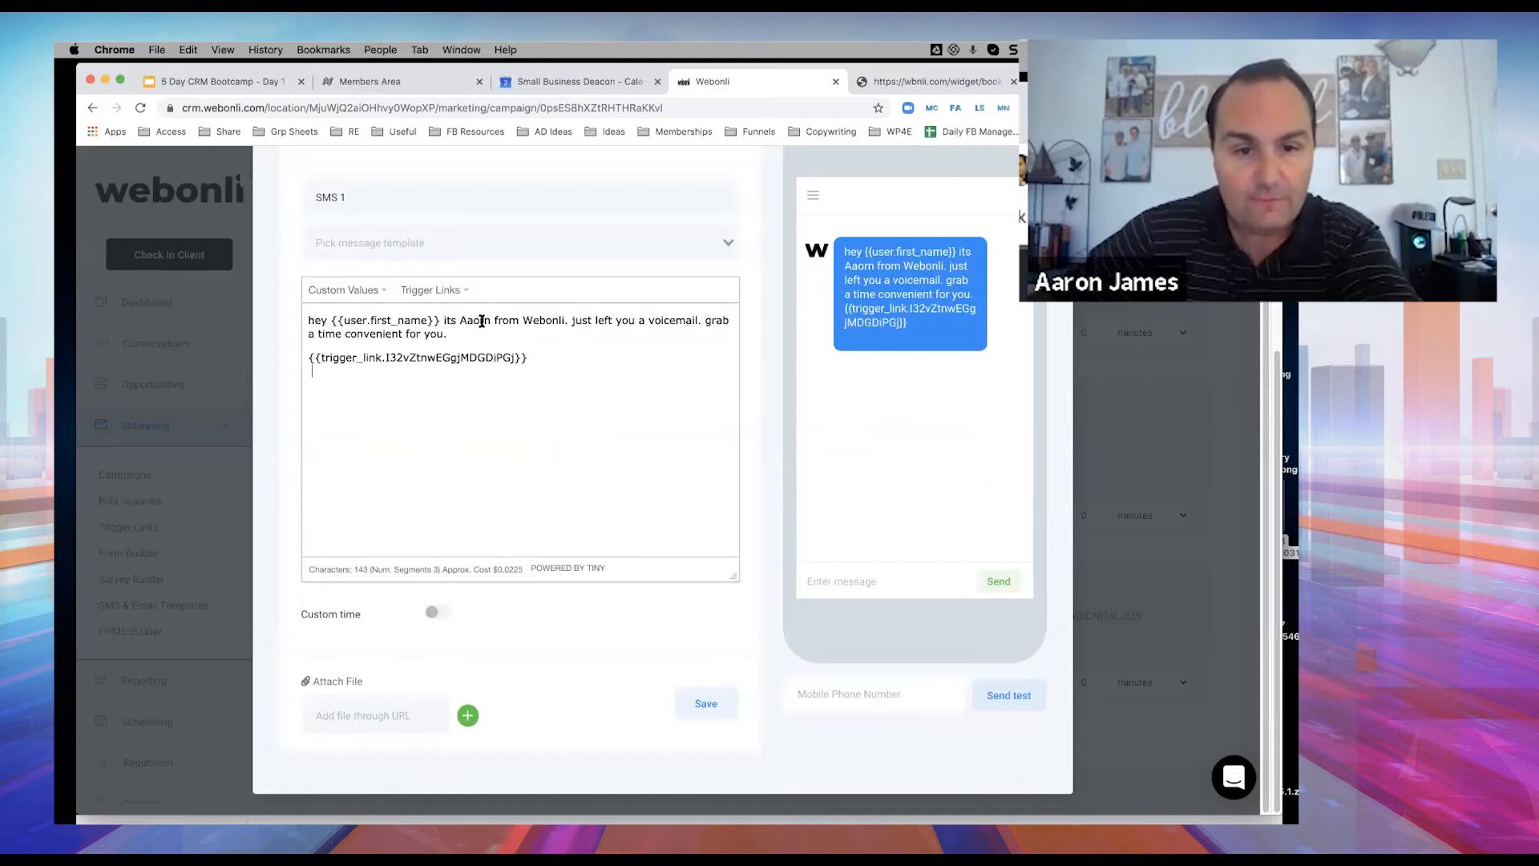
{"action": "key", "text": "BackSpace"}
{"action": "key", "text": "BackSpace"}
{"action": "type", "text": "ro"}
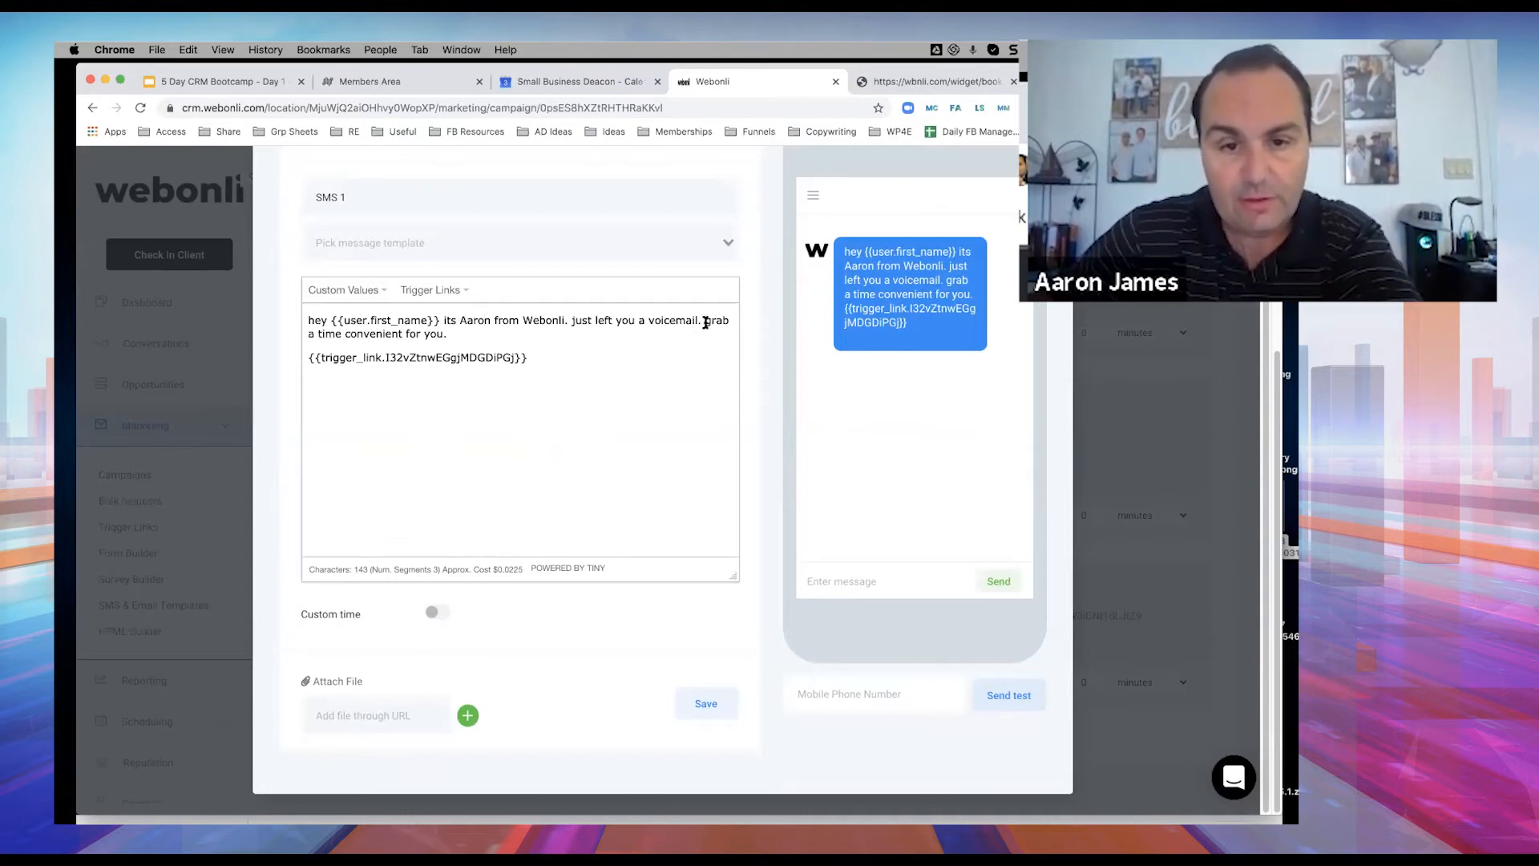
{"action": "left_click_drag", "start_coordinate": [704, 319], "coordinate": [479, 340]}
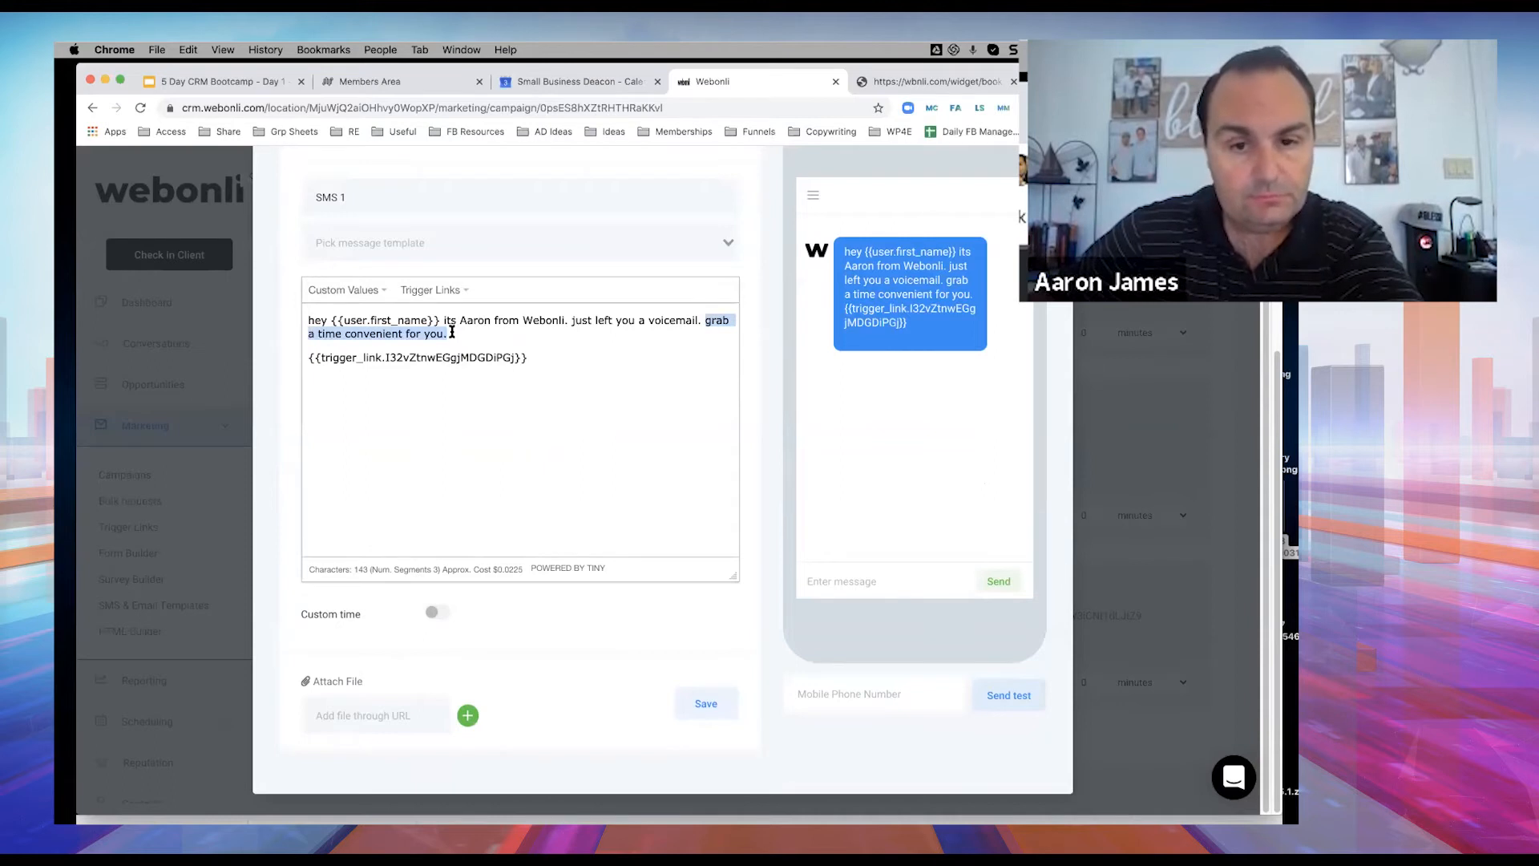
{"action": "key", "text": "BackSpace"}
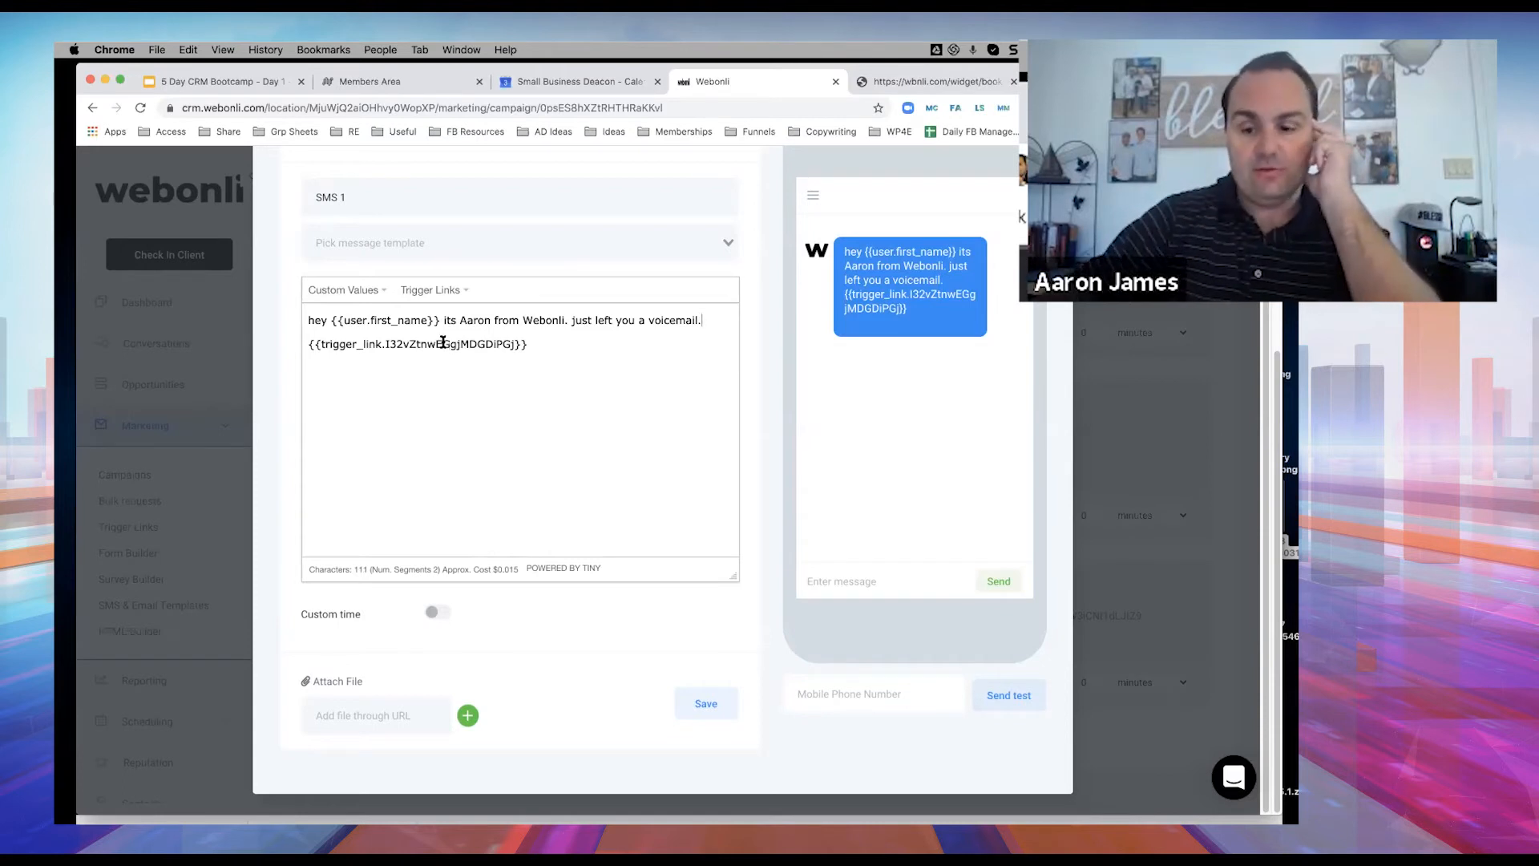
{"action": "key", "text": "Return"}
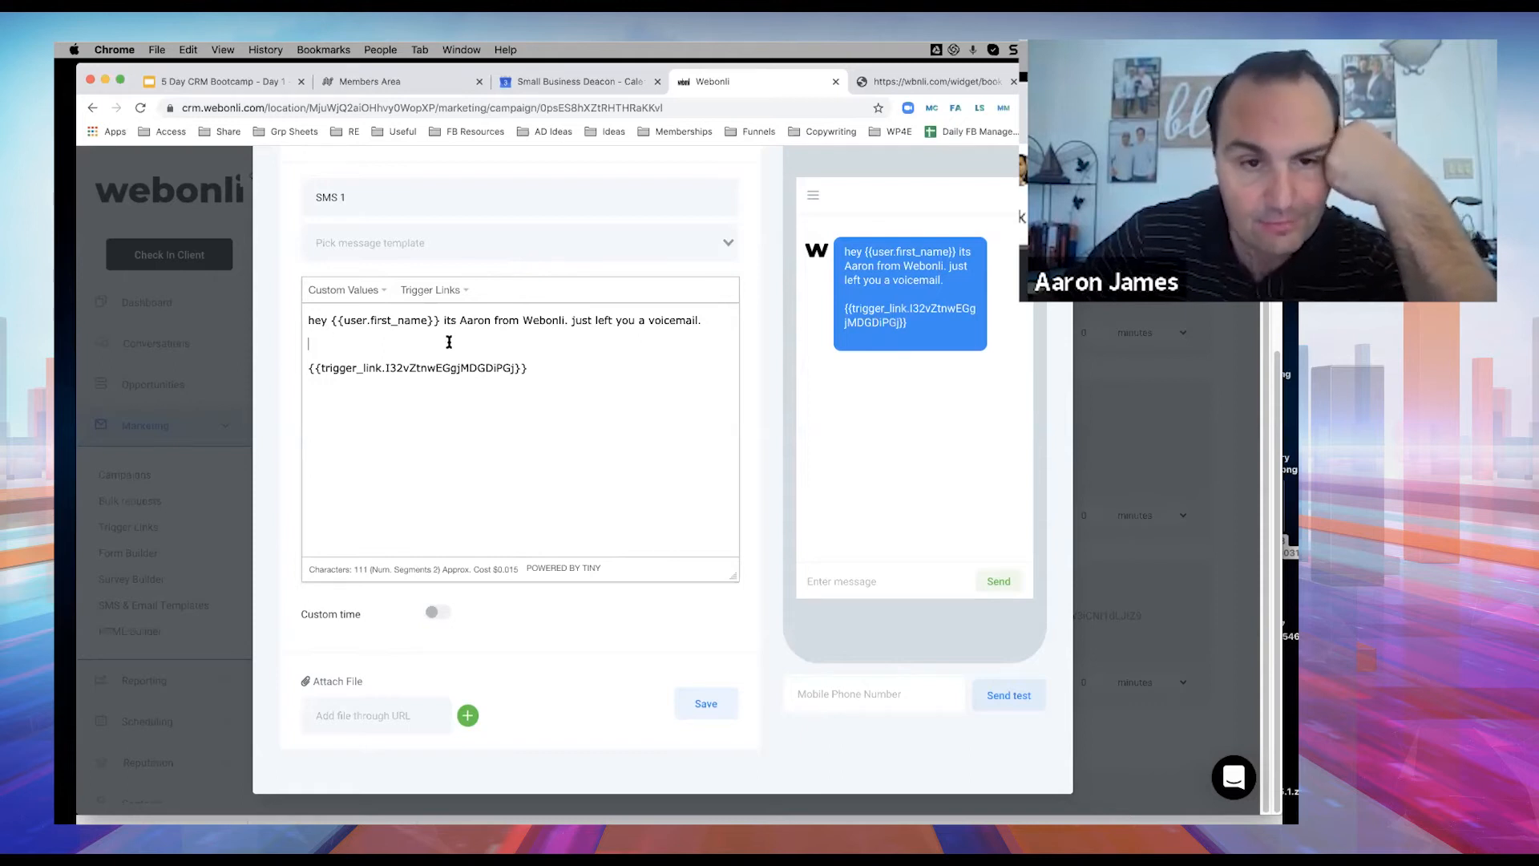
{"action": "left_click", "coordinate": [705, 703]}
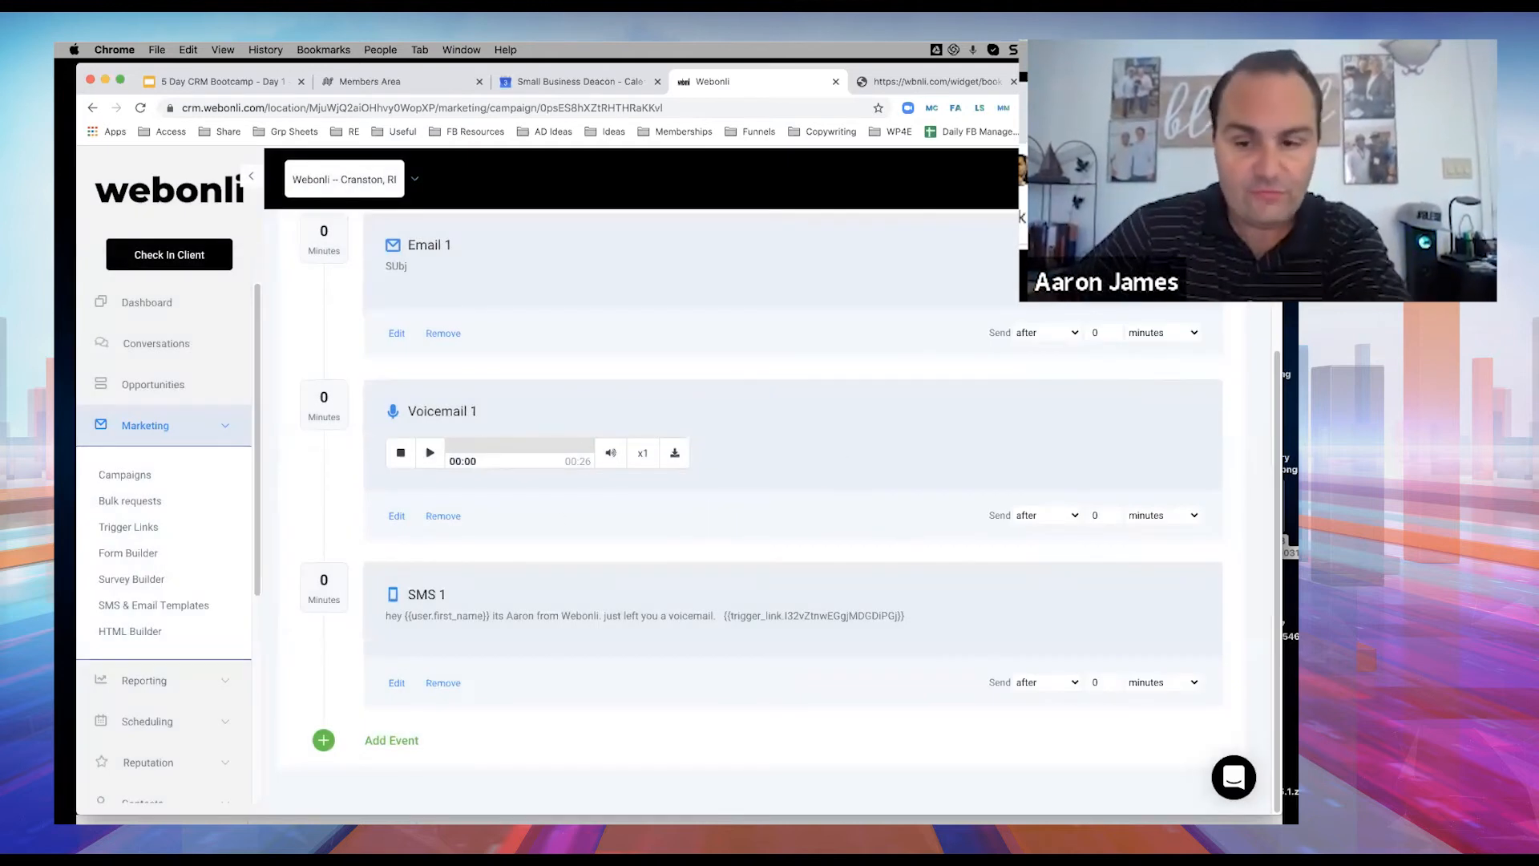
Change the send delays from 0 to 10 minutes for SMS 1 and 2 minutes for Voicemail 1.
{"action": "left_click", "coordinate": [1095, 681]}
{"action": "key", "text": "BackSpace"}
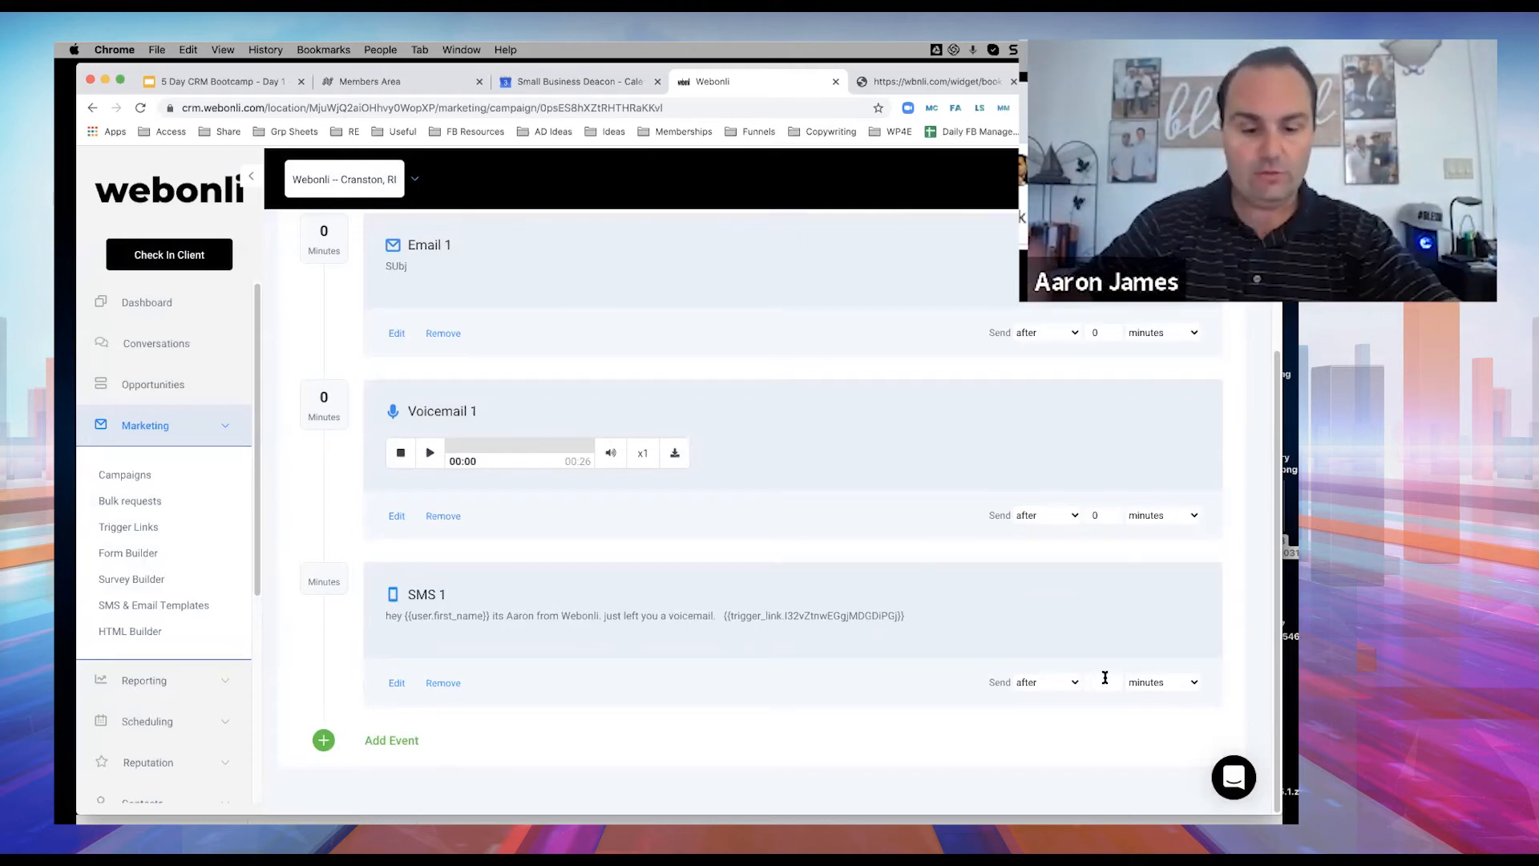
{"action": "type", "text": "5"}
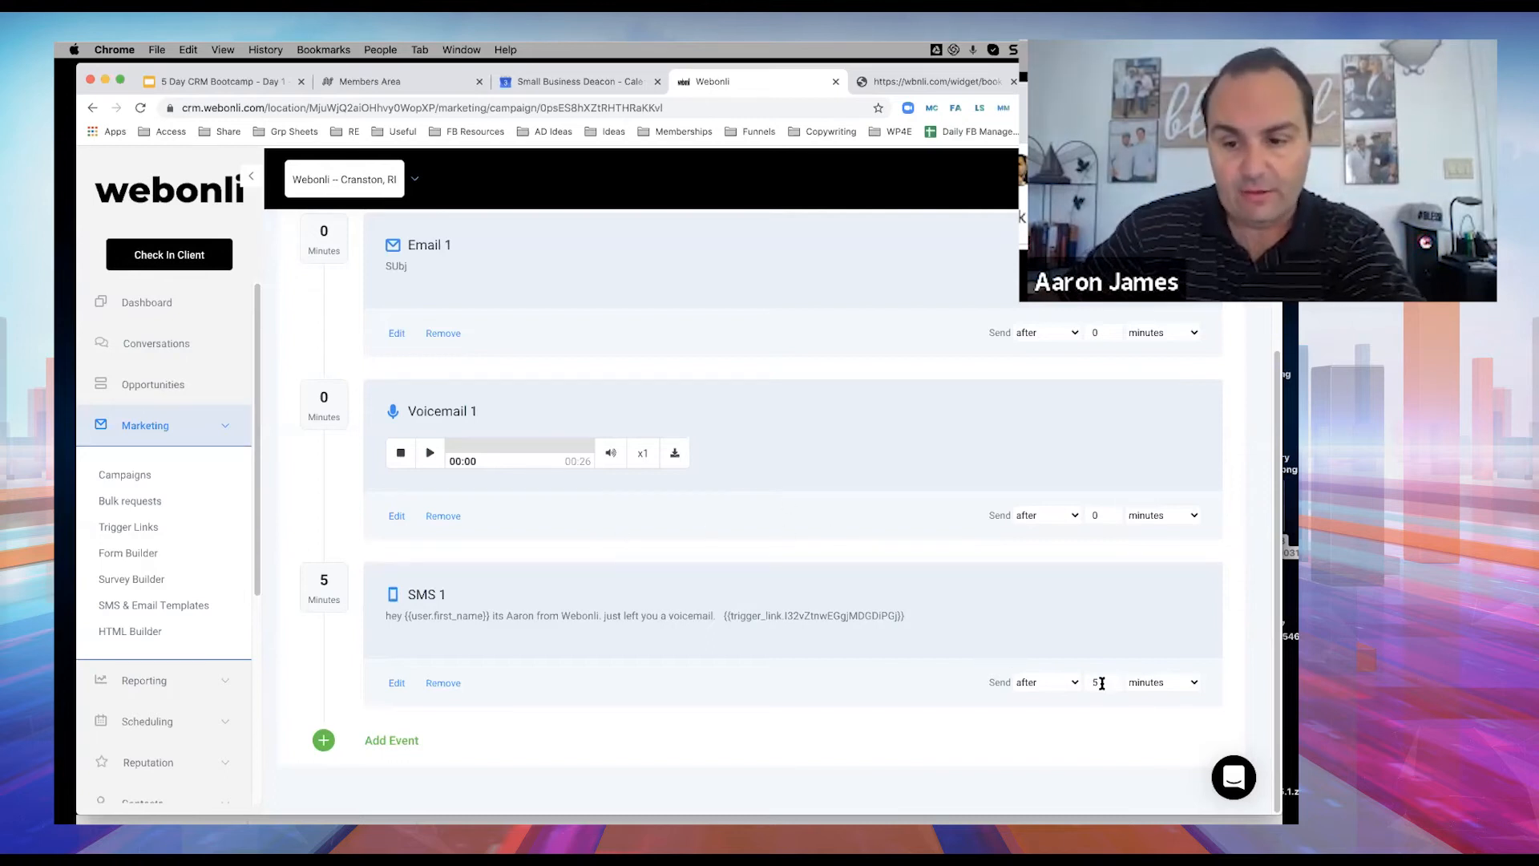
{"action": "key", "text": "BackSpace"}
{"action": "type", "text": "10"}
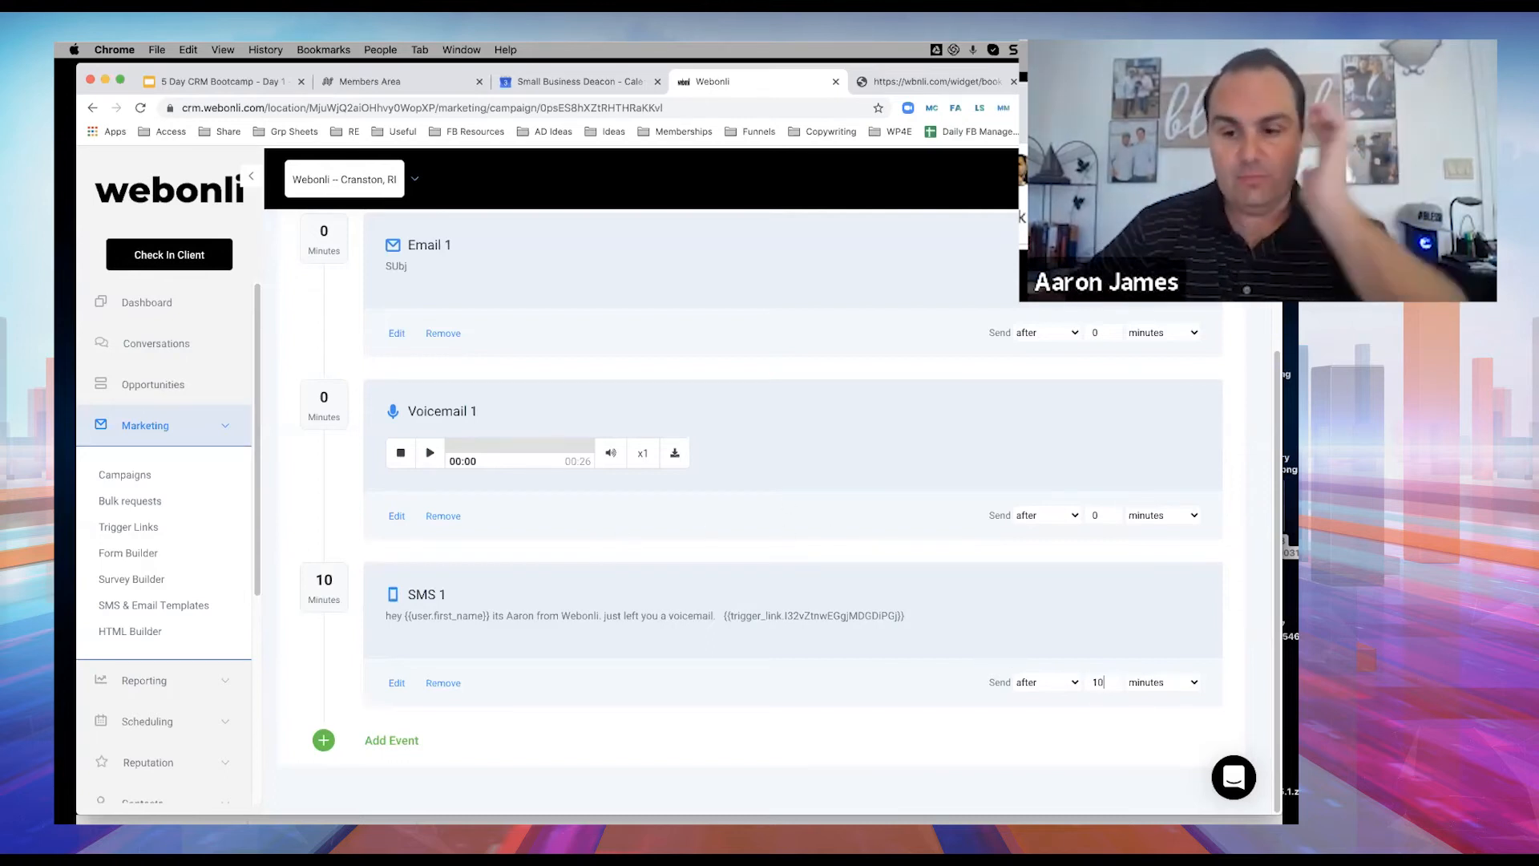
{"action": "scroll", "coordinate": [1058, 624], "scroll_direction": "up", "scroll_amount": 1}
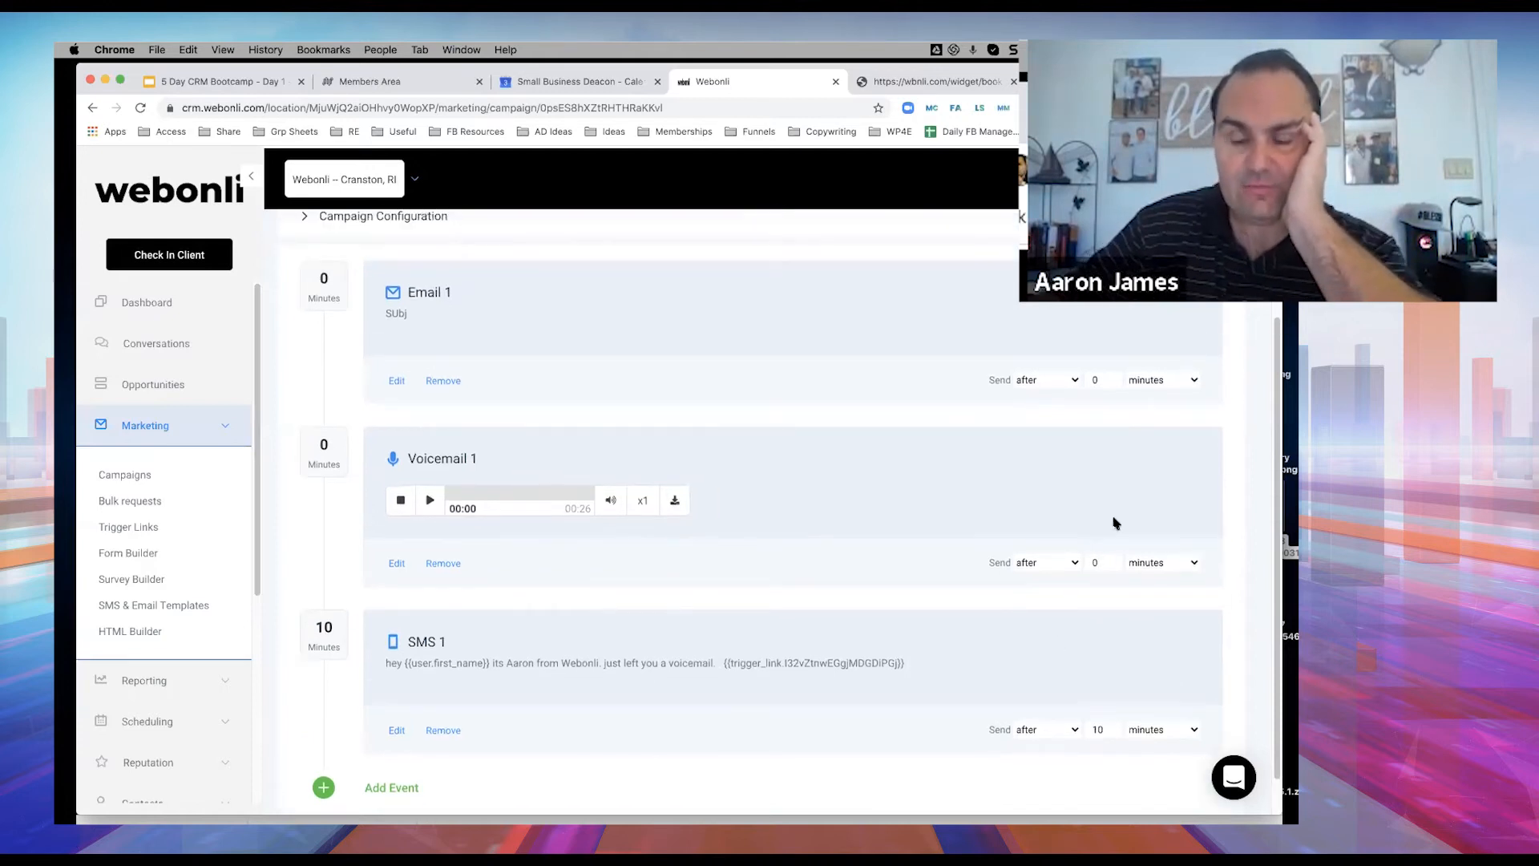
{"action": "left_click", "coordinate": [1102, 562]}
{"action": "key", "text": "BackSpace"}
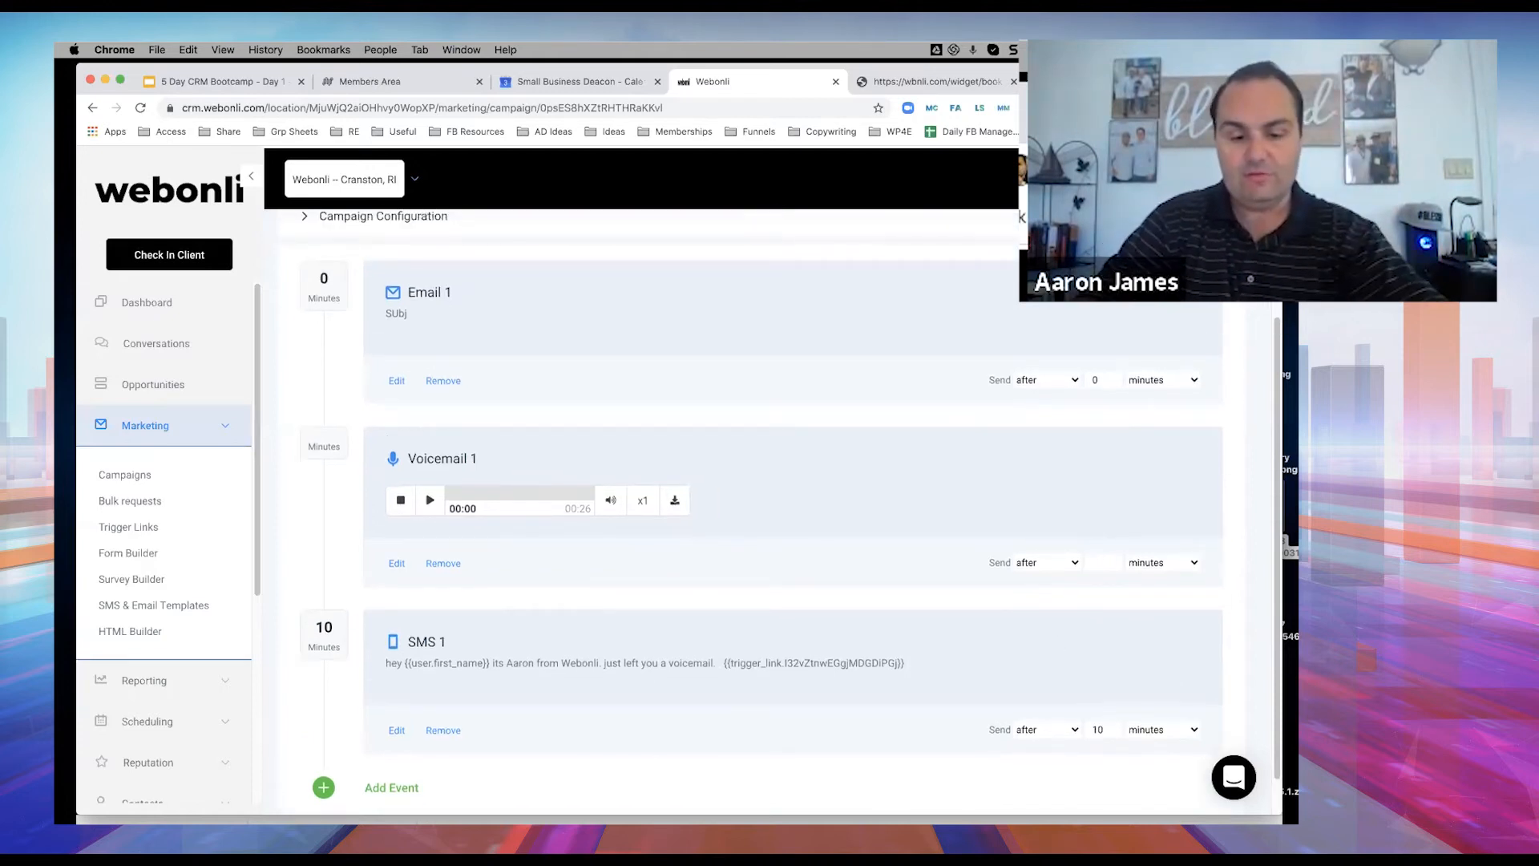
{"action": "type", "text": "2"}
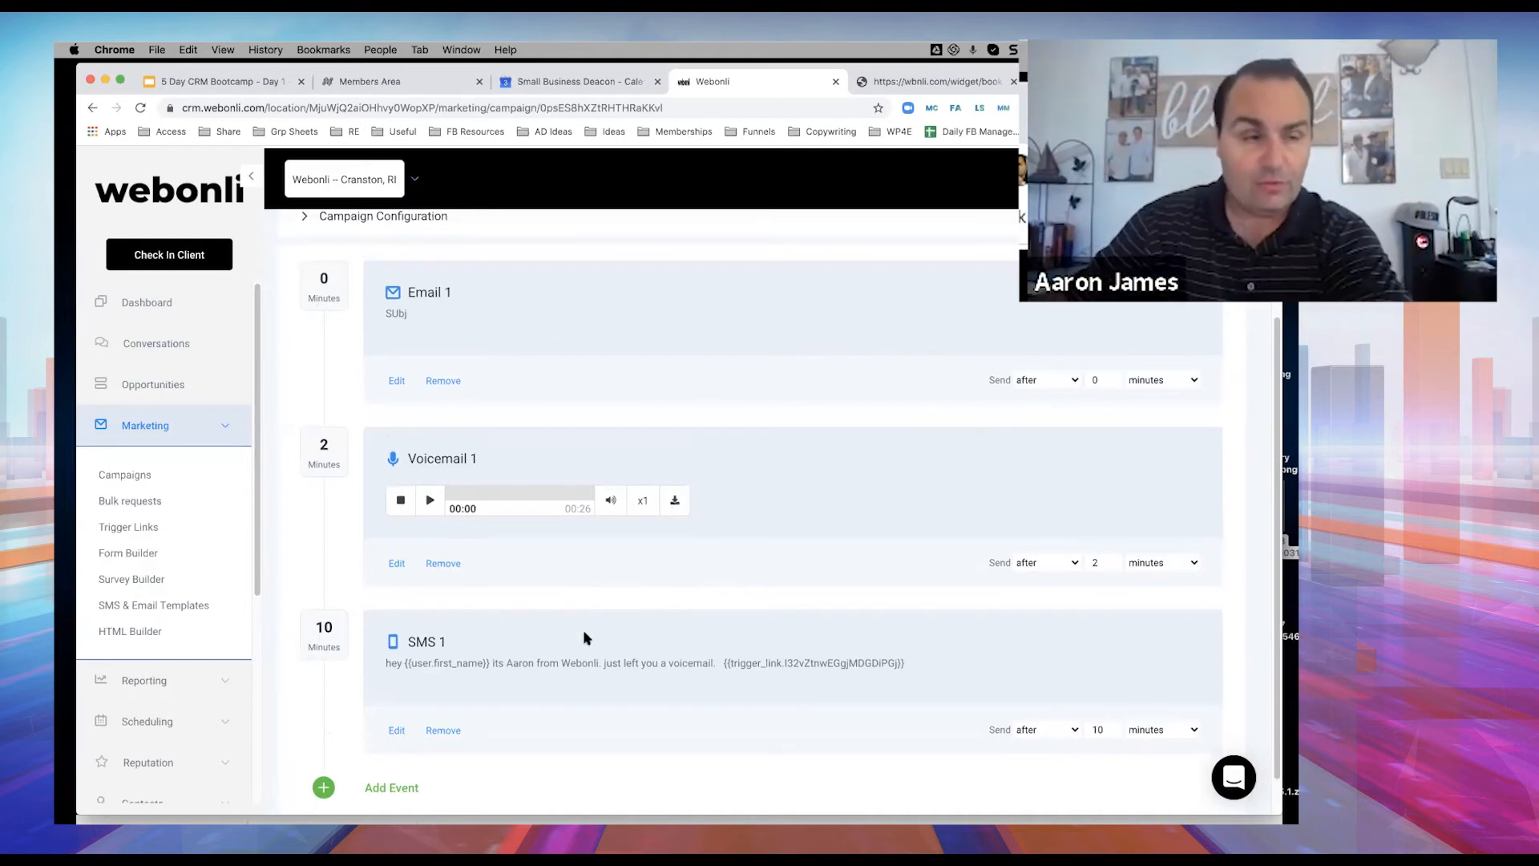
Preview the Voicemail 1 recording, stop it at 00:19, and open SMS 1 for editing.
{"action": "left_click", "coordinate": [431, 502]}
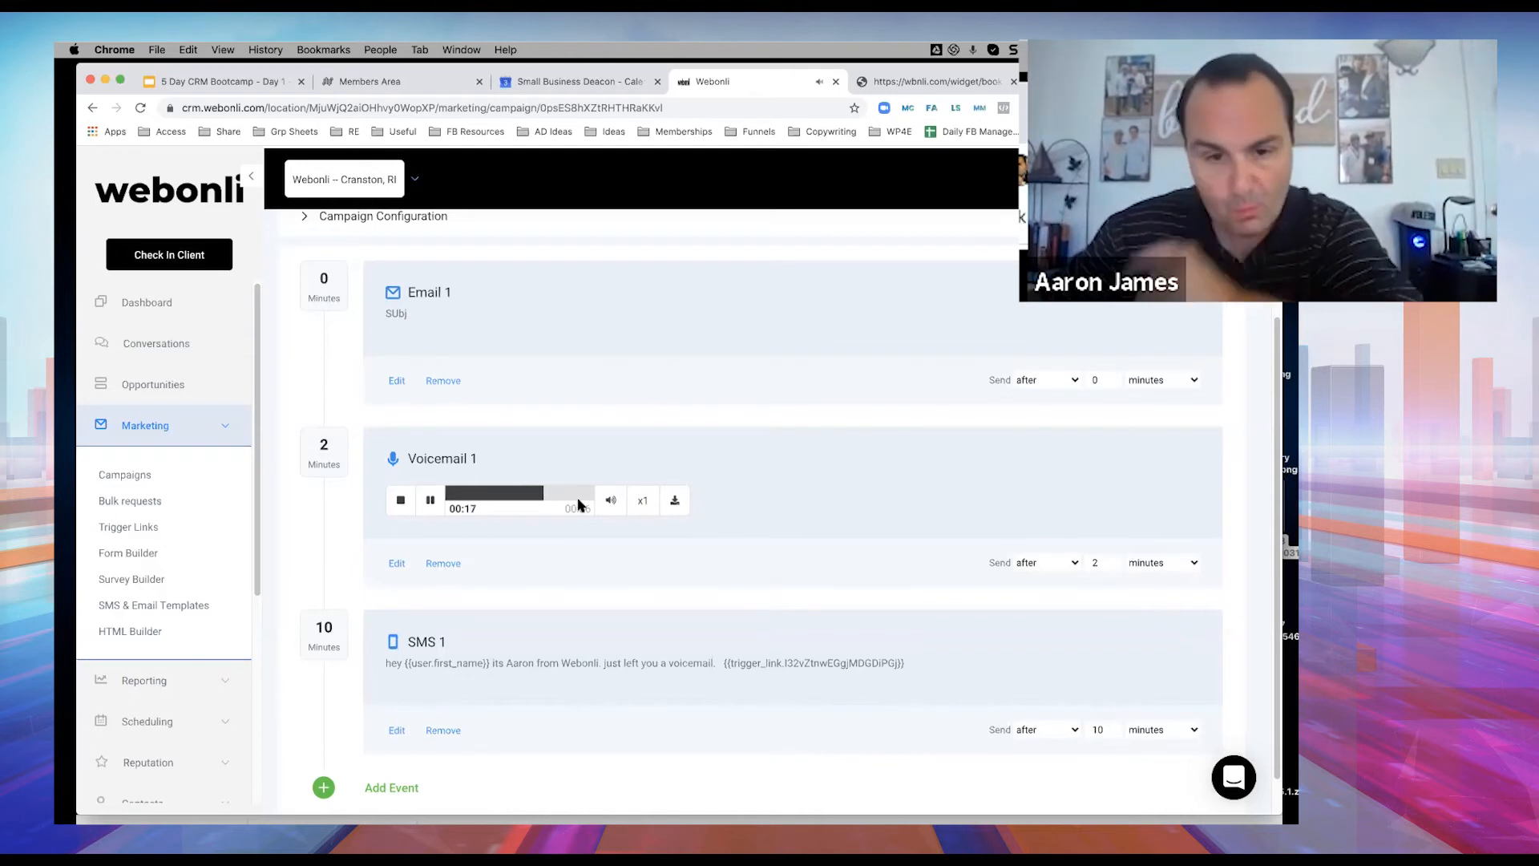
{"action": "left_click", "coordinate": [429, 499]}
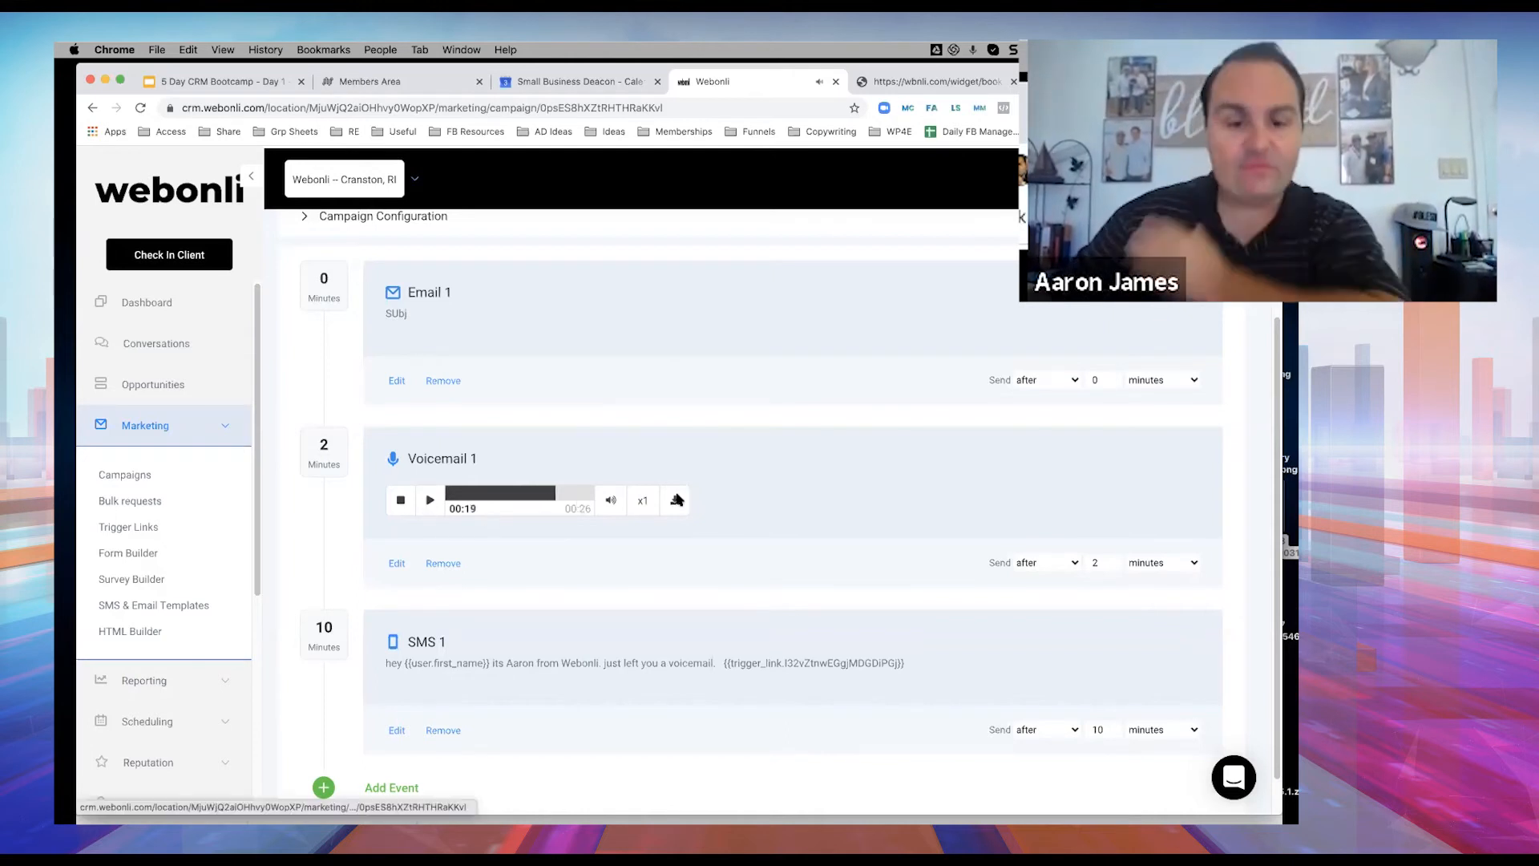
{"action": "scroll", "coordinate": [879, 443], "scroll_direction": "down", "scroll_amount": 2}
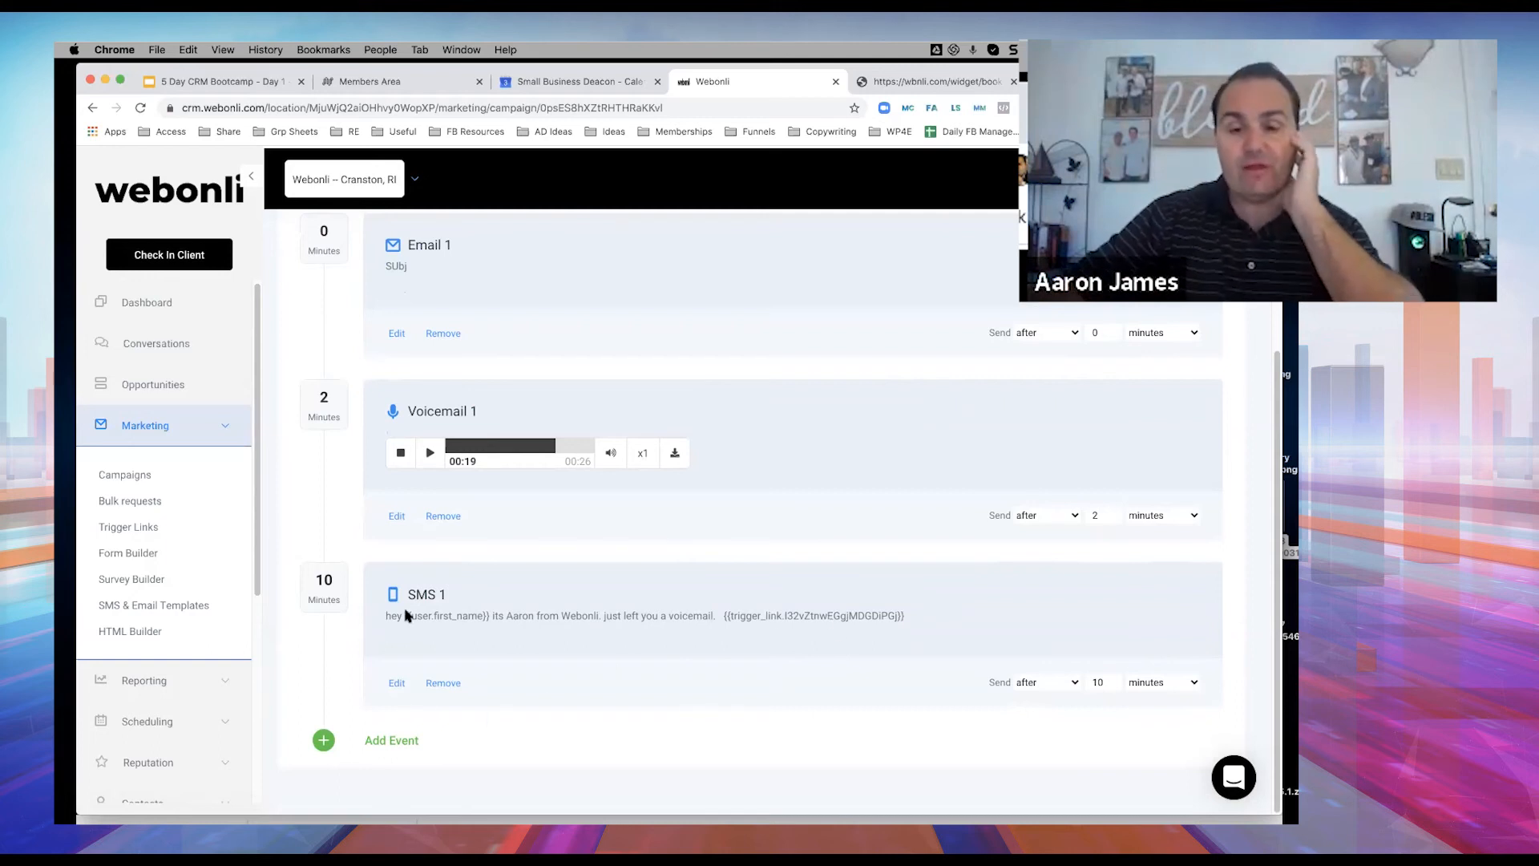
{"action": "left_click", "coordinate": [397, 685]}
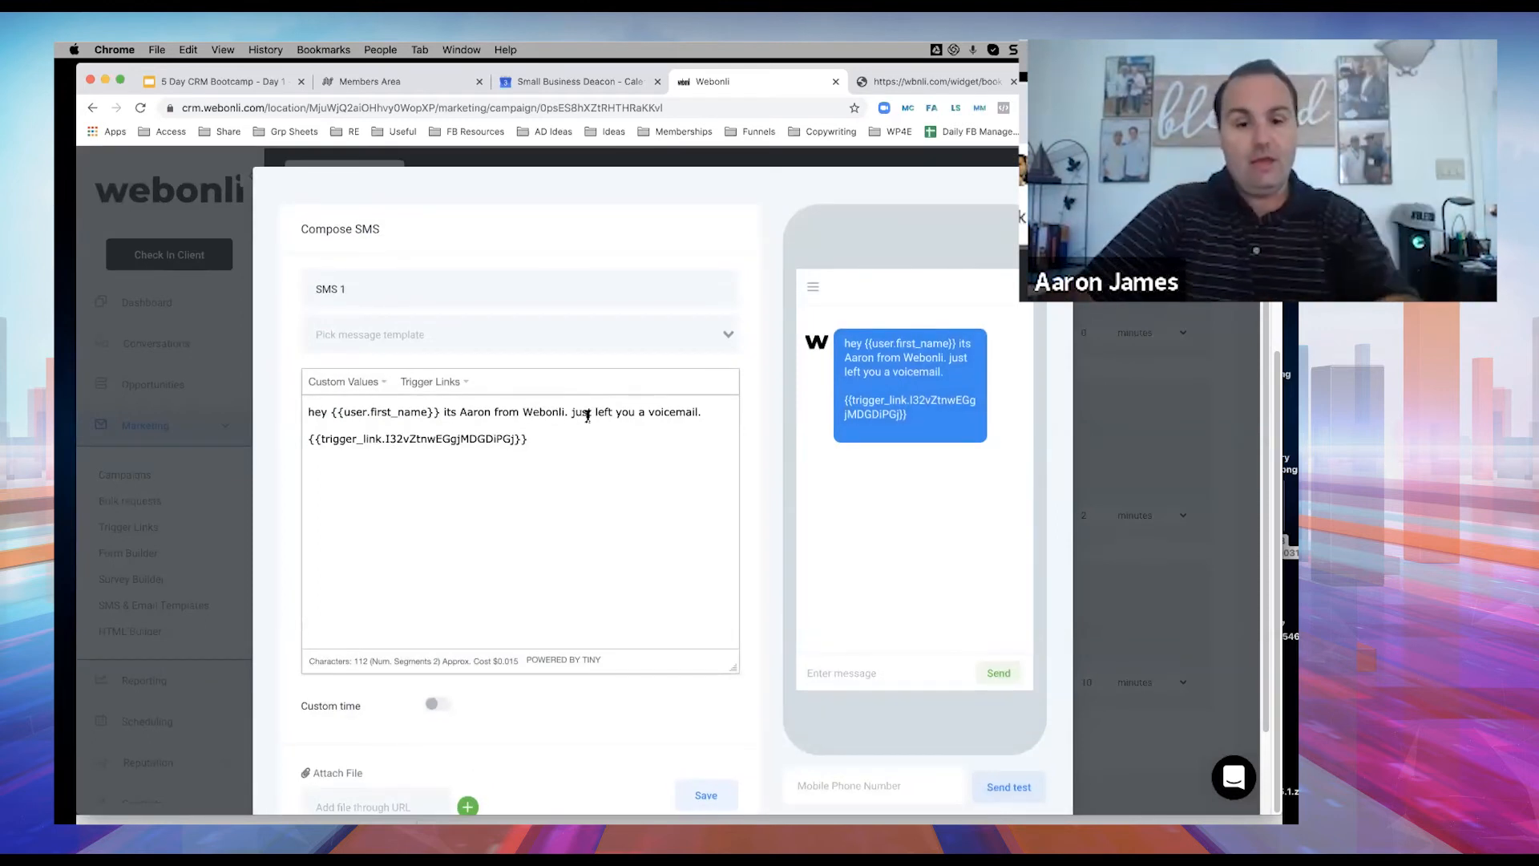
Replace SMS 1's trigger link with 'If you need that link to my calendar just let me know here. i'll send it right over.' and save.
{"action": "left_click_drag", "start_coordinate": [543, 438], "coordinate": [300, 443]}
{"action": "type", "text": "If"}
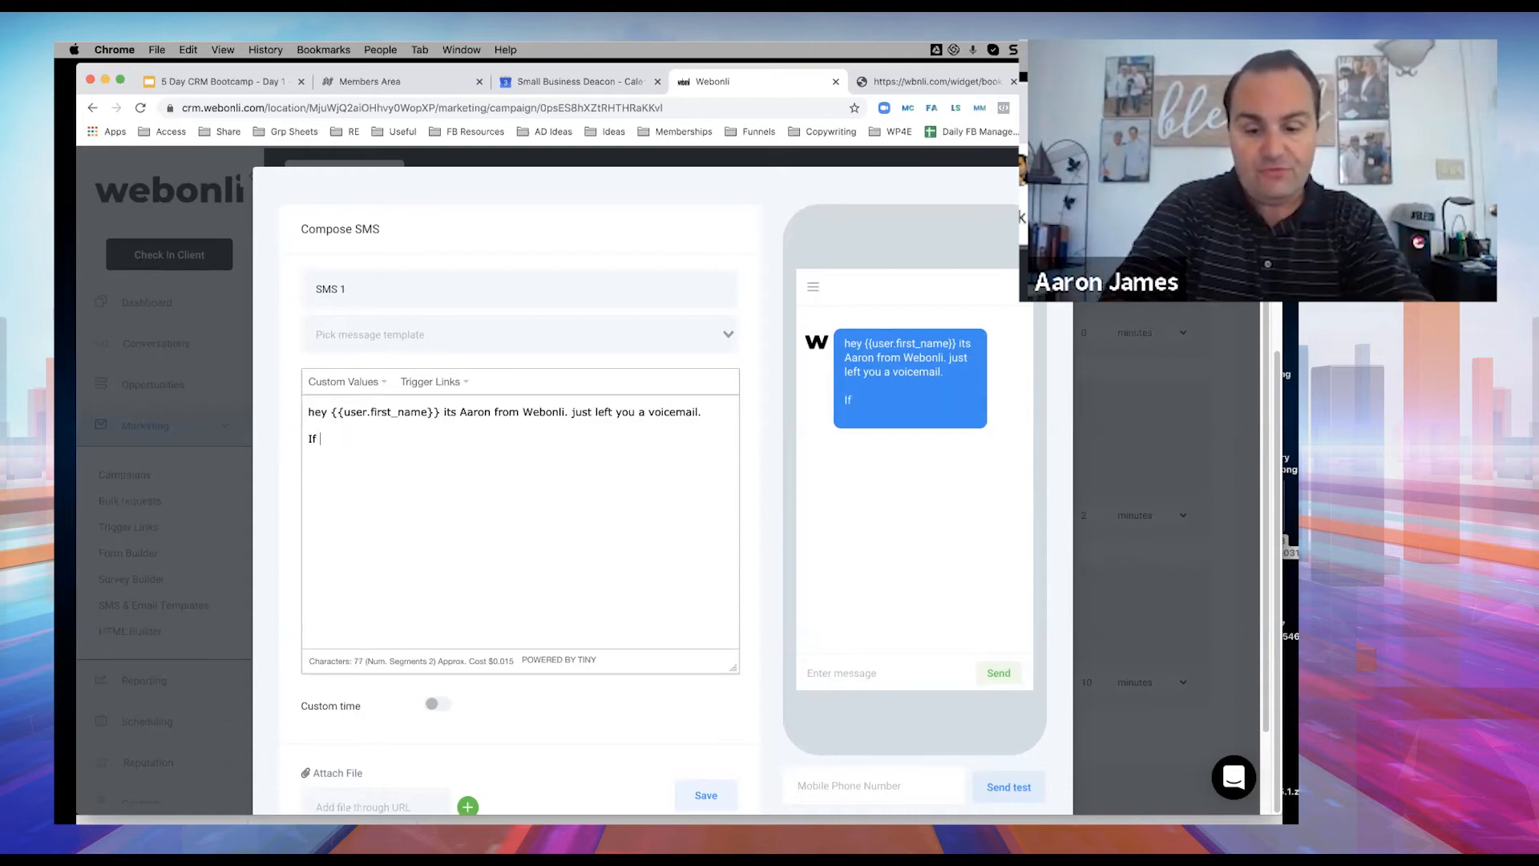
{"action": "type", "text": " you needthat"}
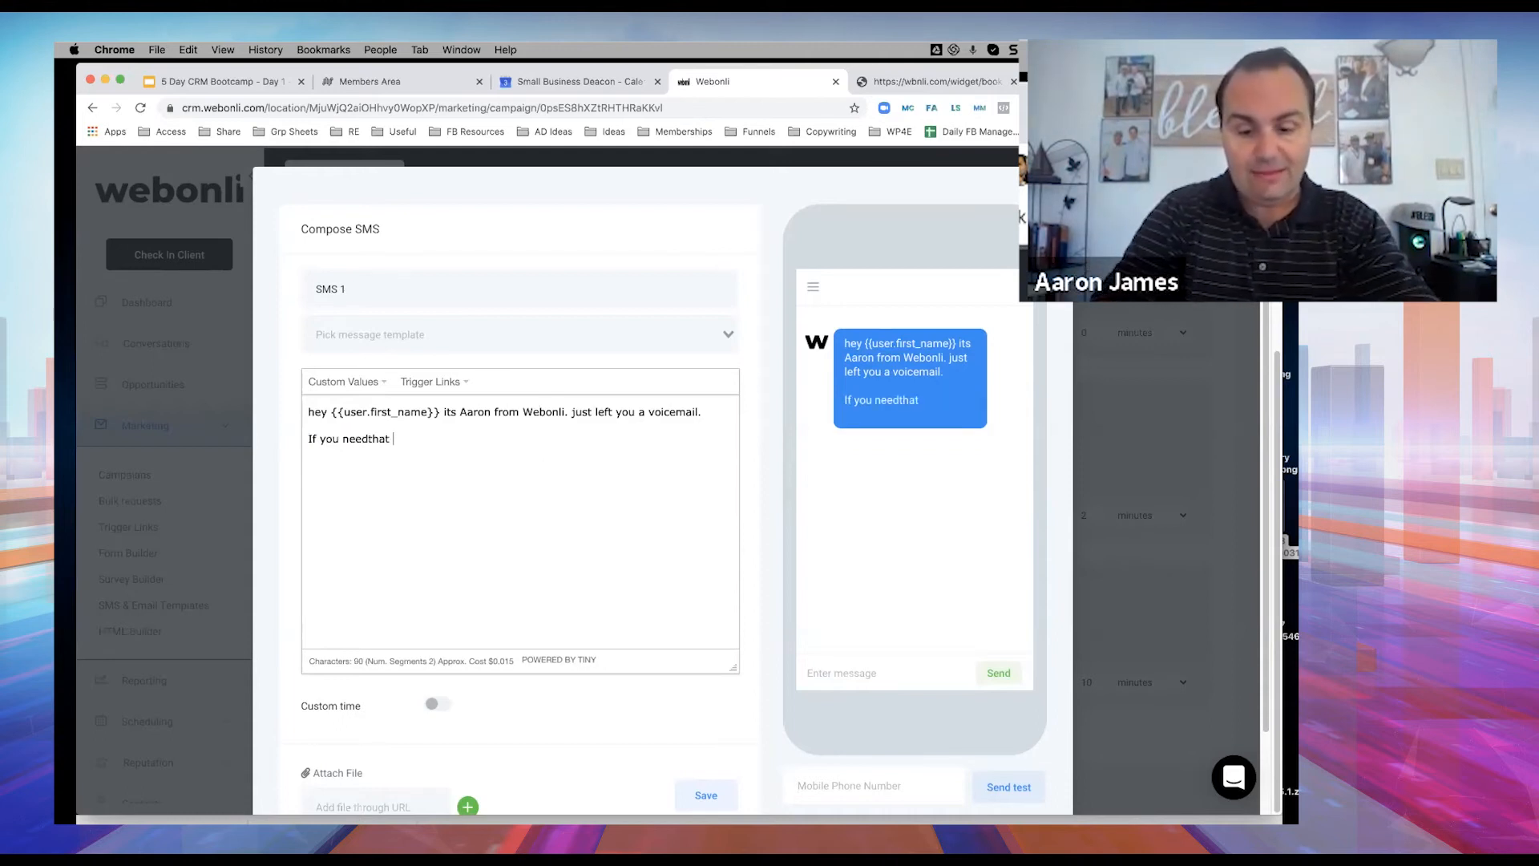
{"action": "type", "text": " link just "}
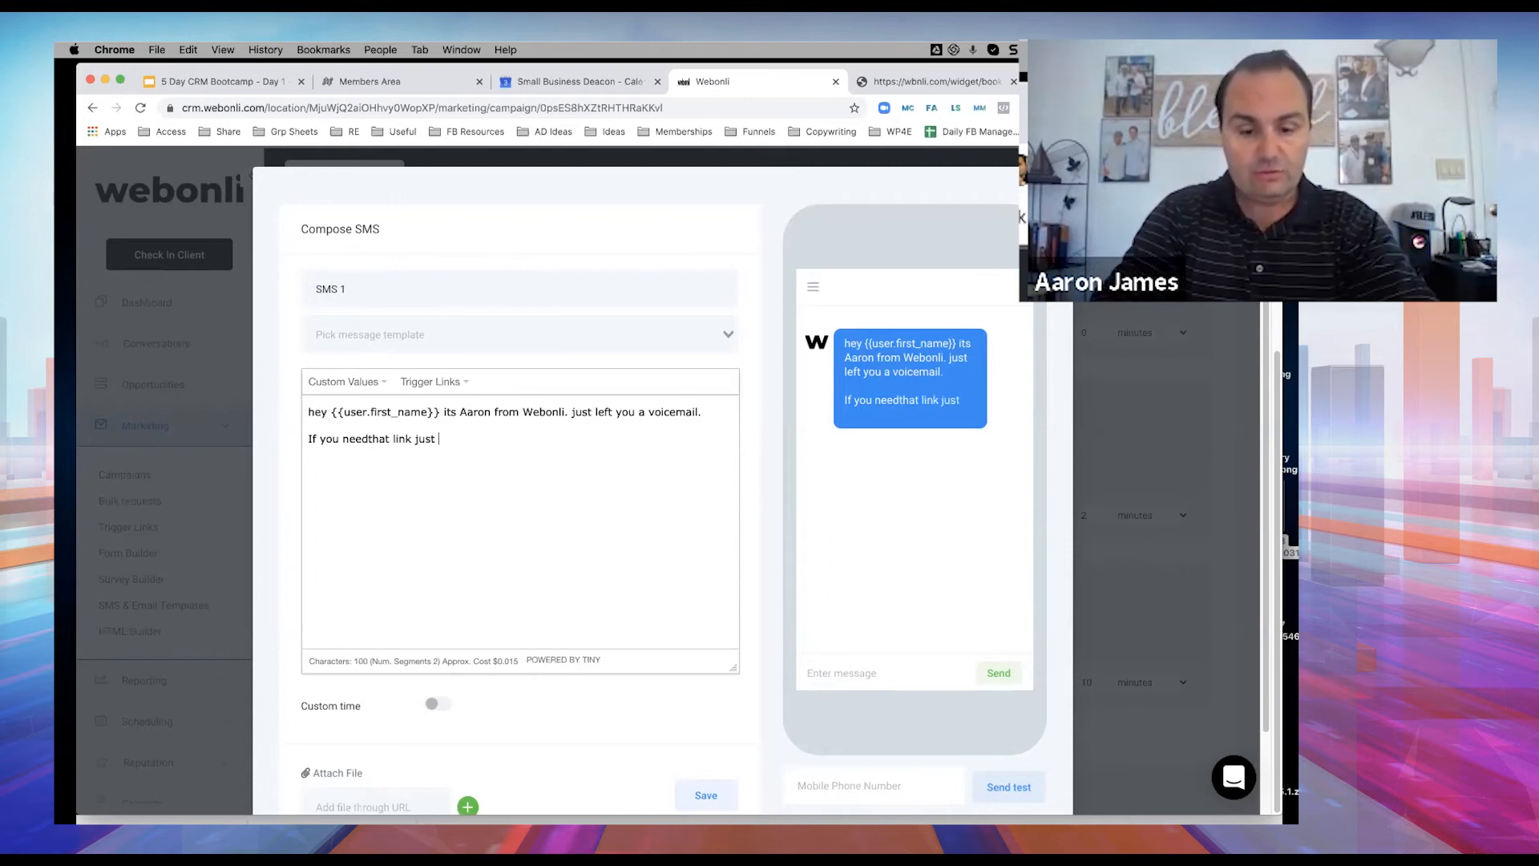
{"action": "type", "text": "lmk"}
{"action": "key", "text": "BackSpace"}
{"action": "key", "text": "BackSpace"}
{"action": "key", "text": "BackSpace"}
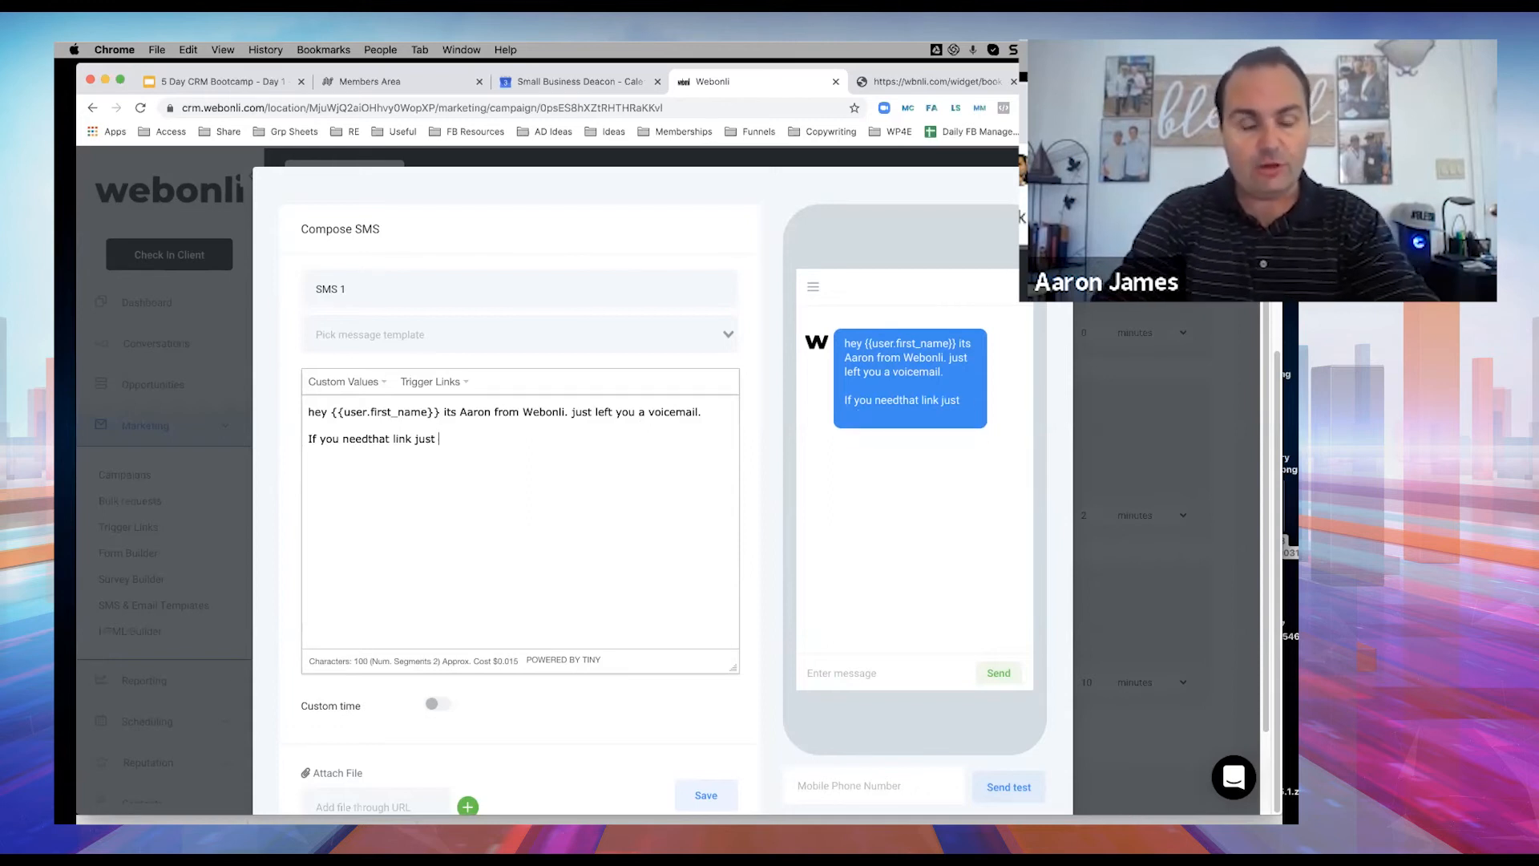
{"action": "type", "text": "let me"}
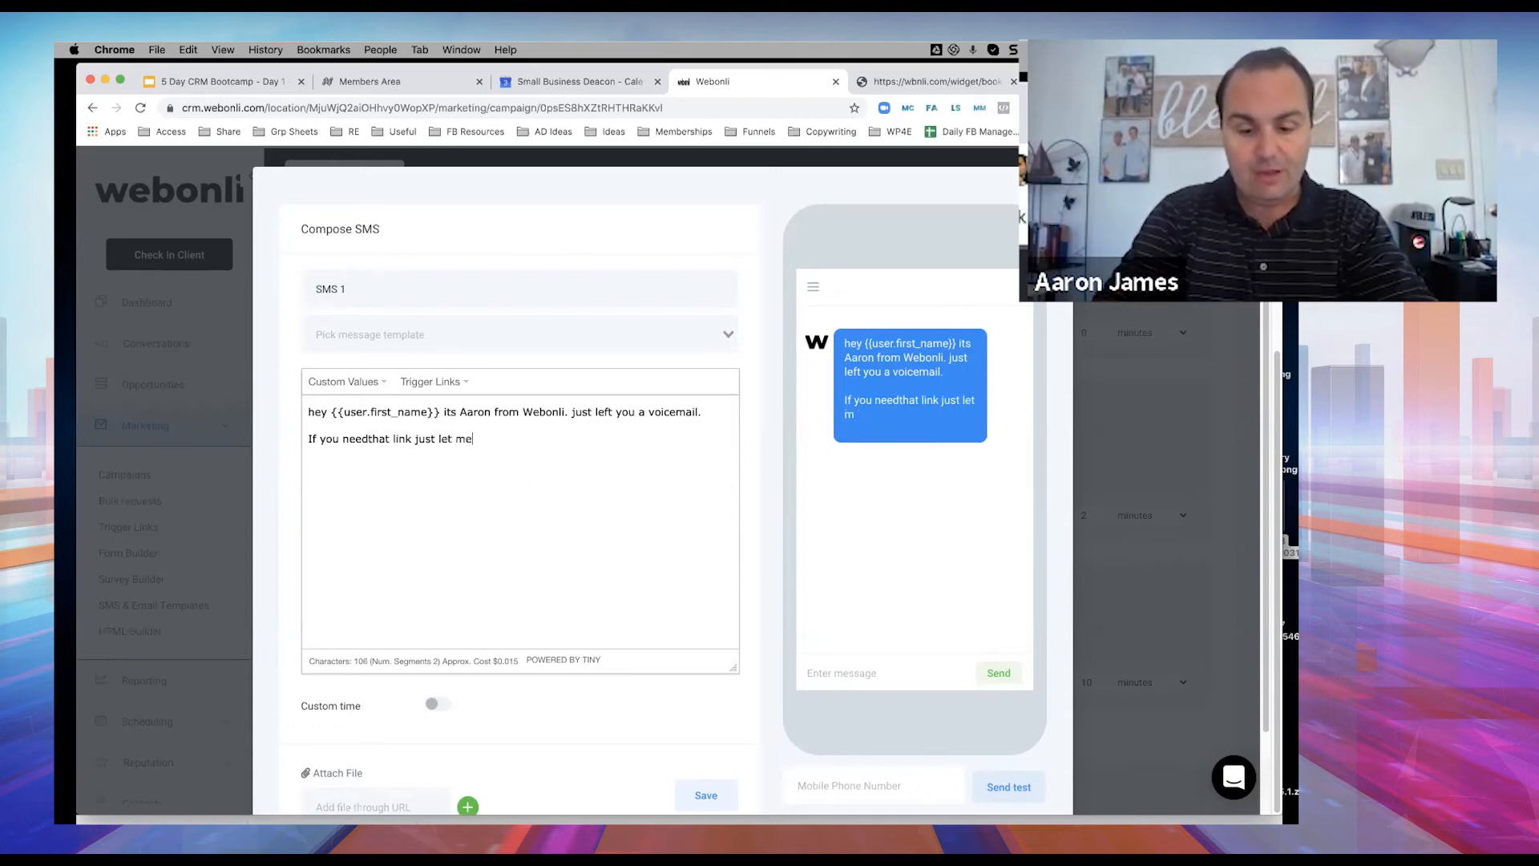
{"action": "type", "text": " know here "}
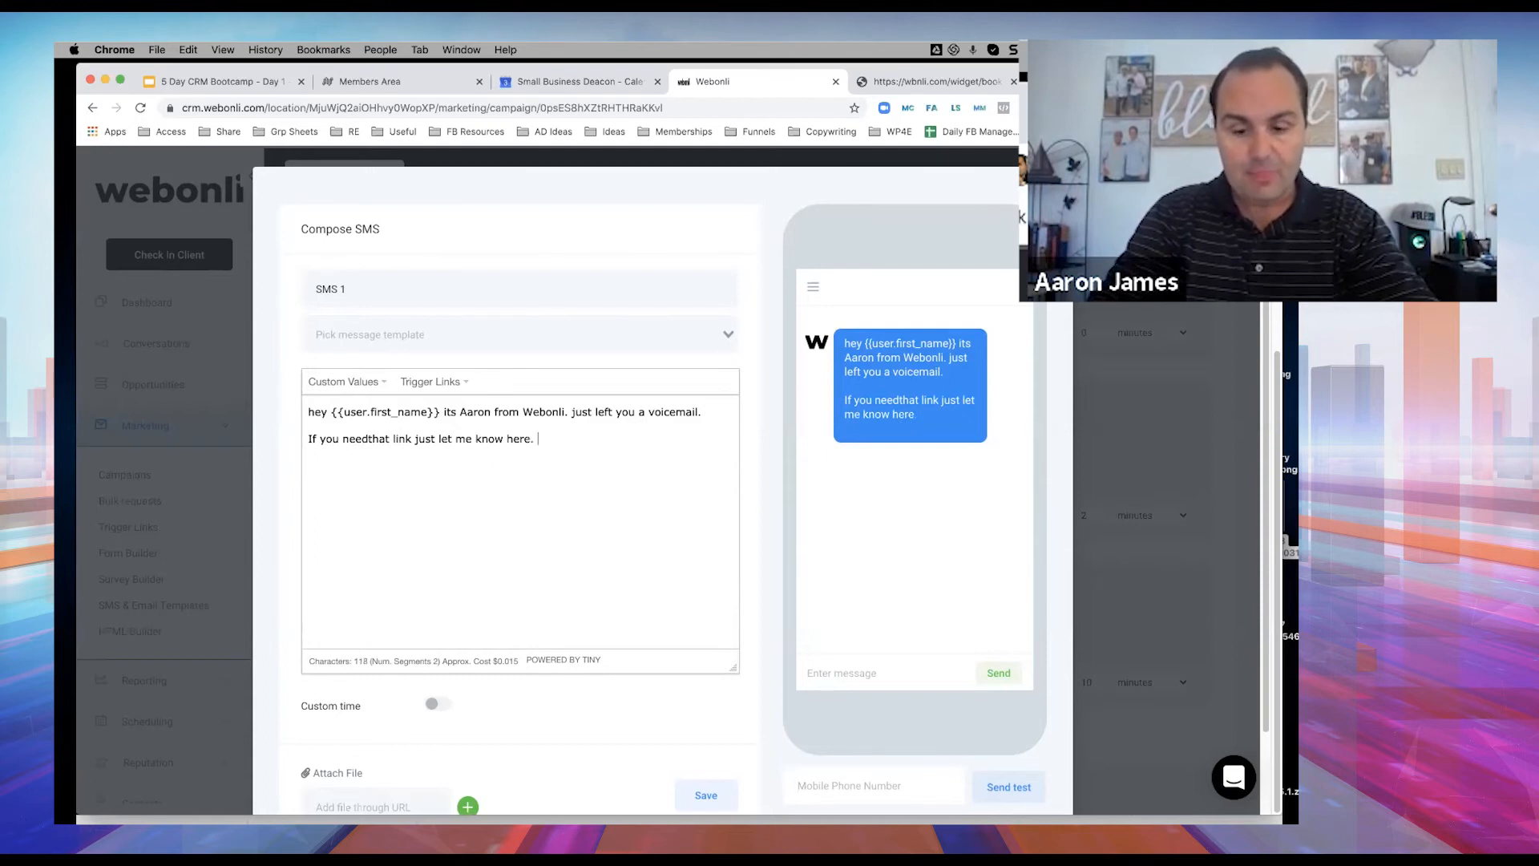
{"action": "type", "text": " i'll send it r"}
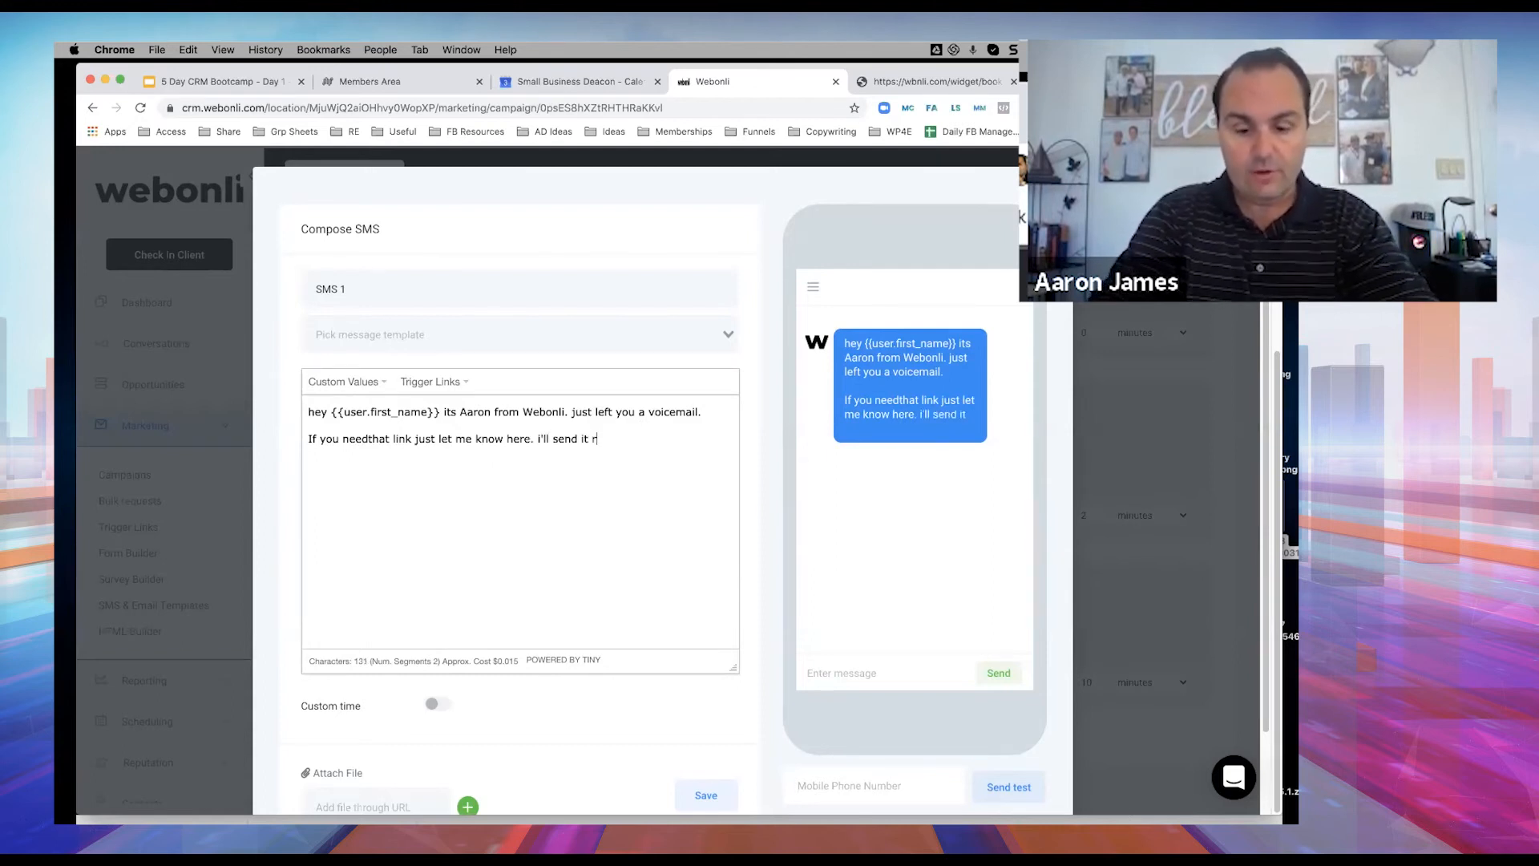
{"action": "type", "text": "ight over"}
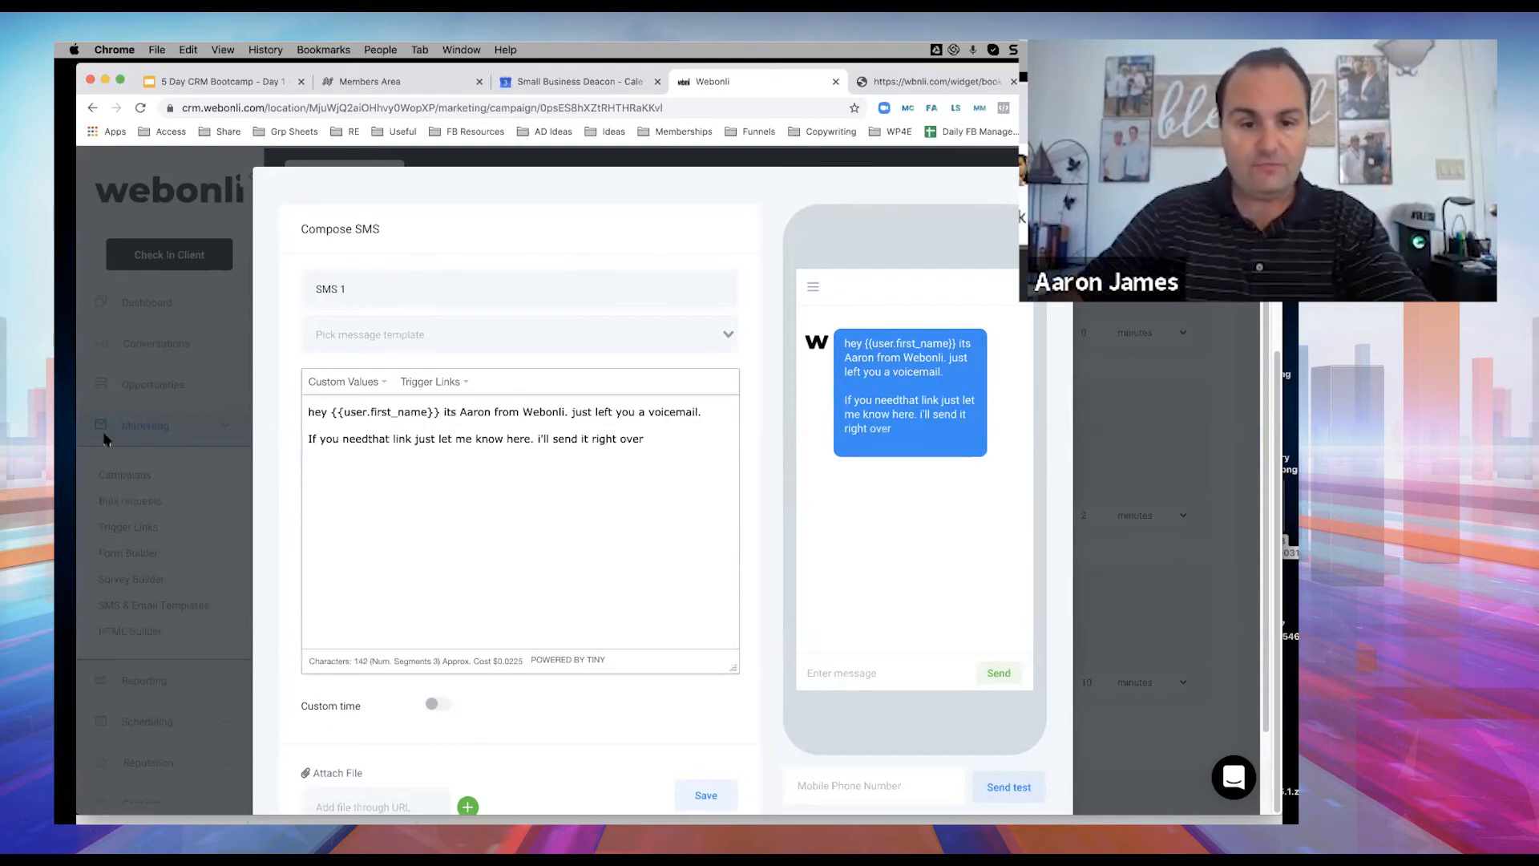
{"action": "left_click", "coordinate": [370, 439]}
{"action": "left_click", "coordinate": [414, 439]}
{"action": "type", "text": "to my ca"}
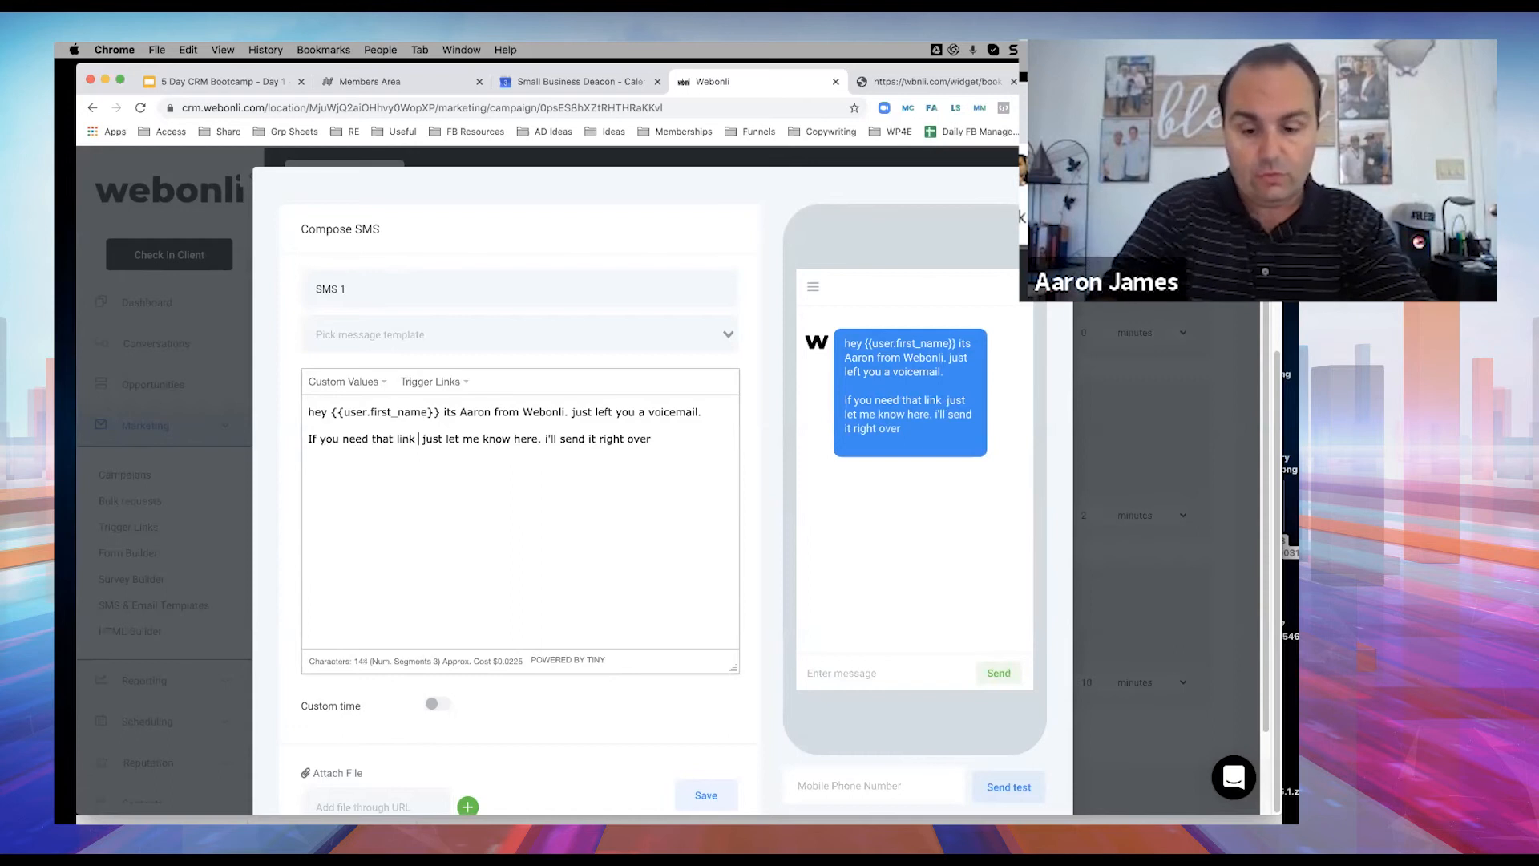
{"action": "type", "text": "lendar"}
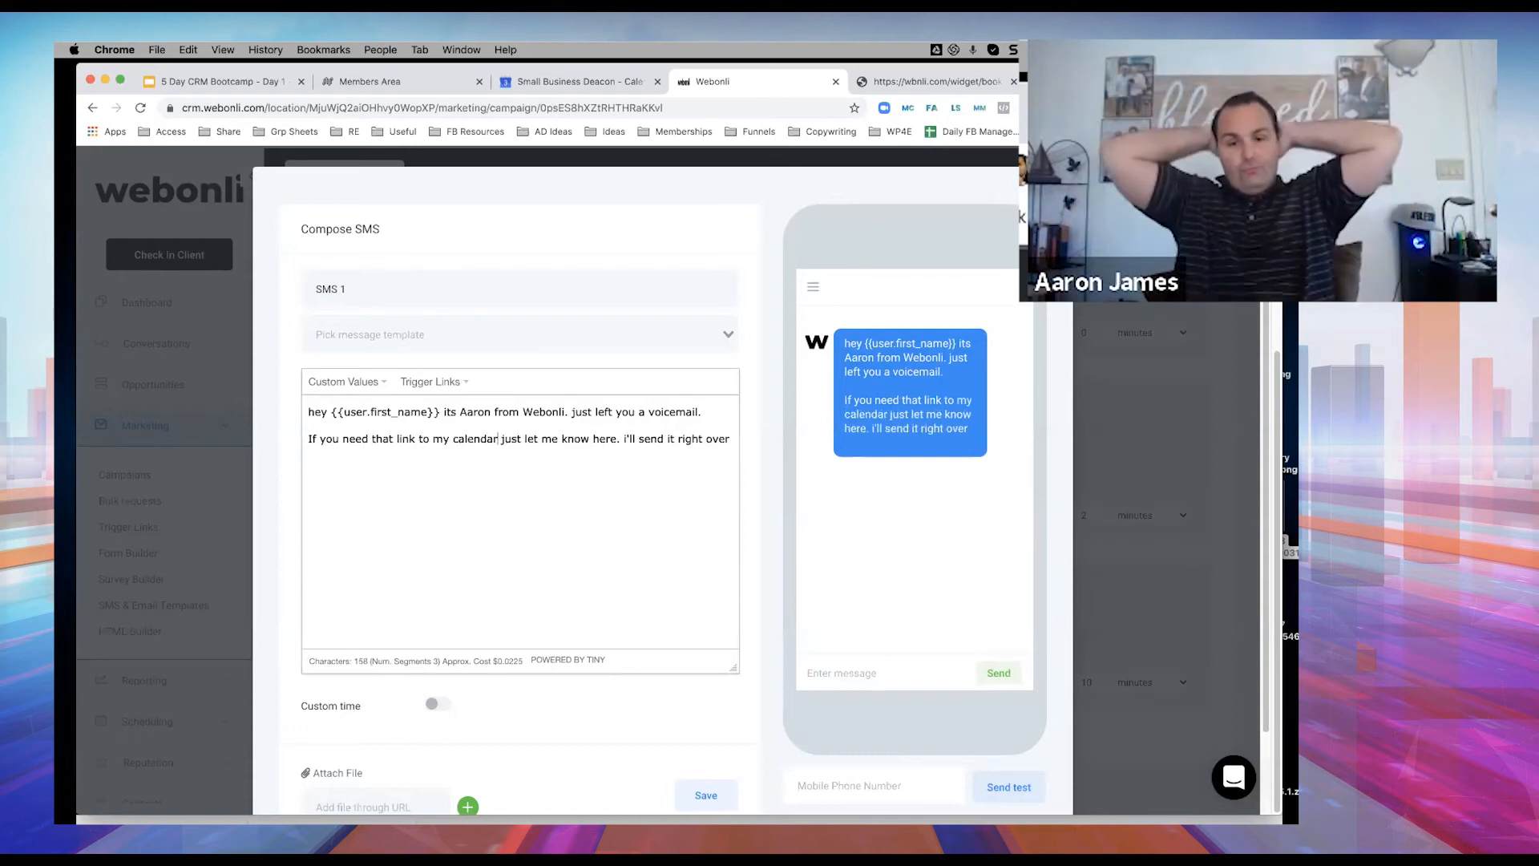
{"action": "left_click", "coordinate": [728, 435]}
{"action": "type", "text": "."}
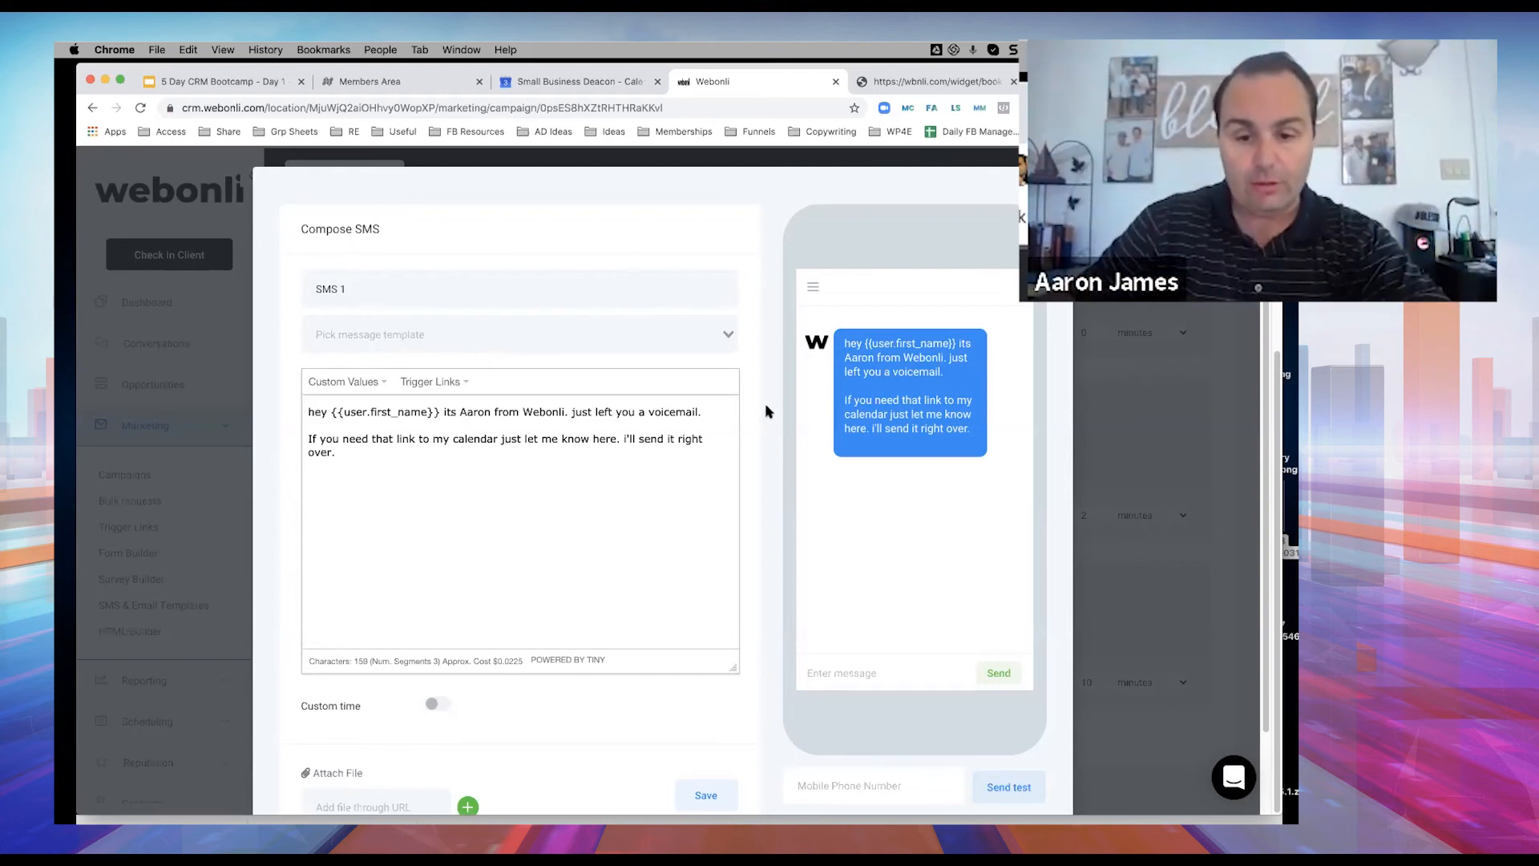
{"action": "scroll", "coordinate": [765, 411], "scroll_direction": "down", "scroll_amount": 2}
{"action": "left_click", "coordinate": [704, 702]}
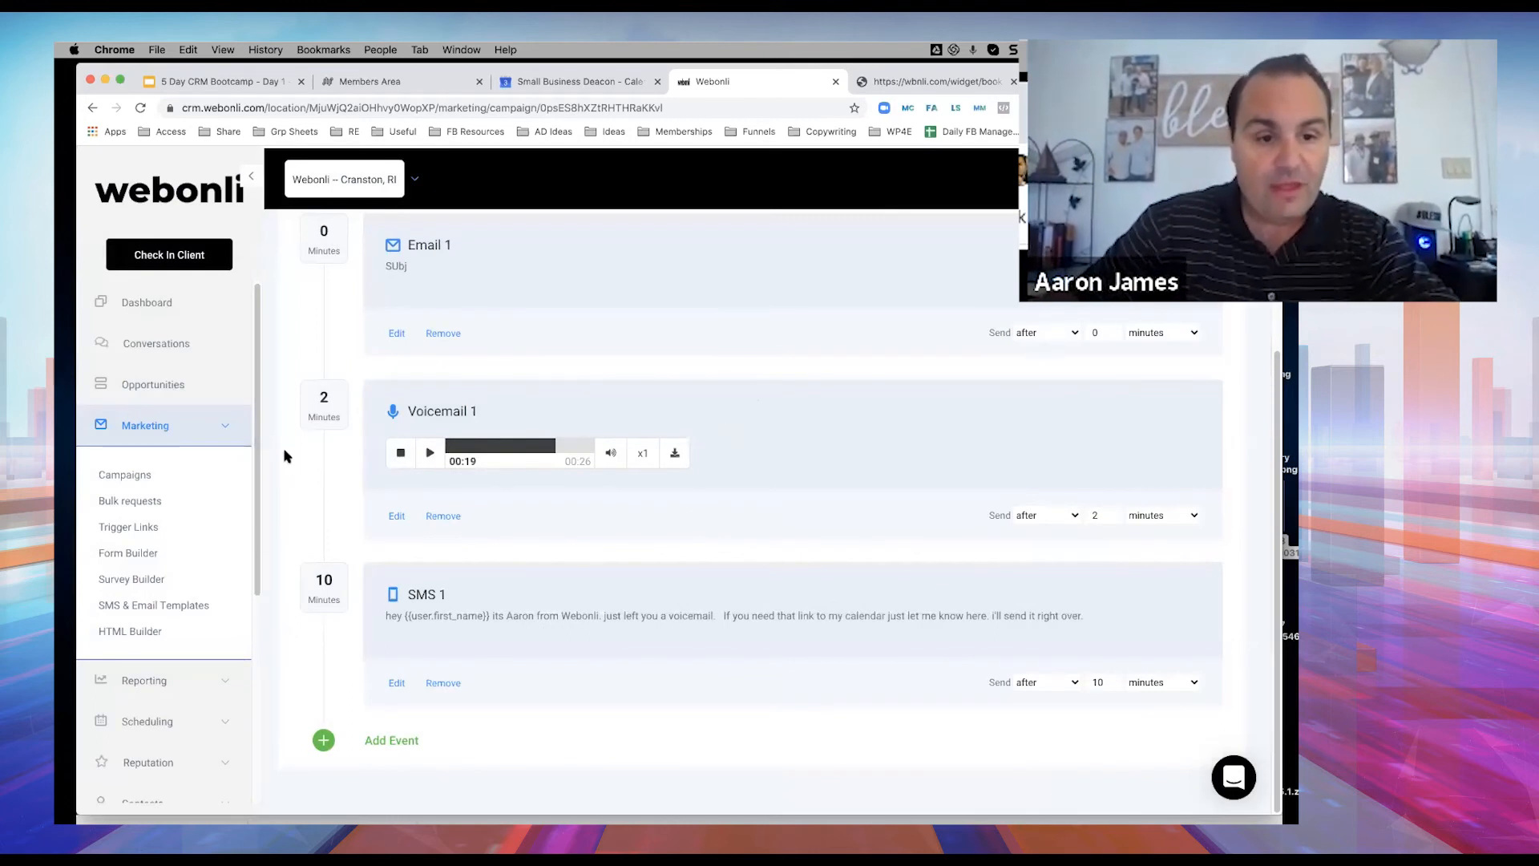
Create a new basic trigger rule named 'Responded to Cold SMS Outreach'.
{"action": "scroll", "coordinate": [180, 436], "scroll_direction": "down", "scroll_amount": 5}
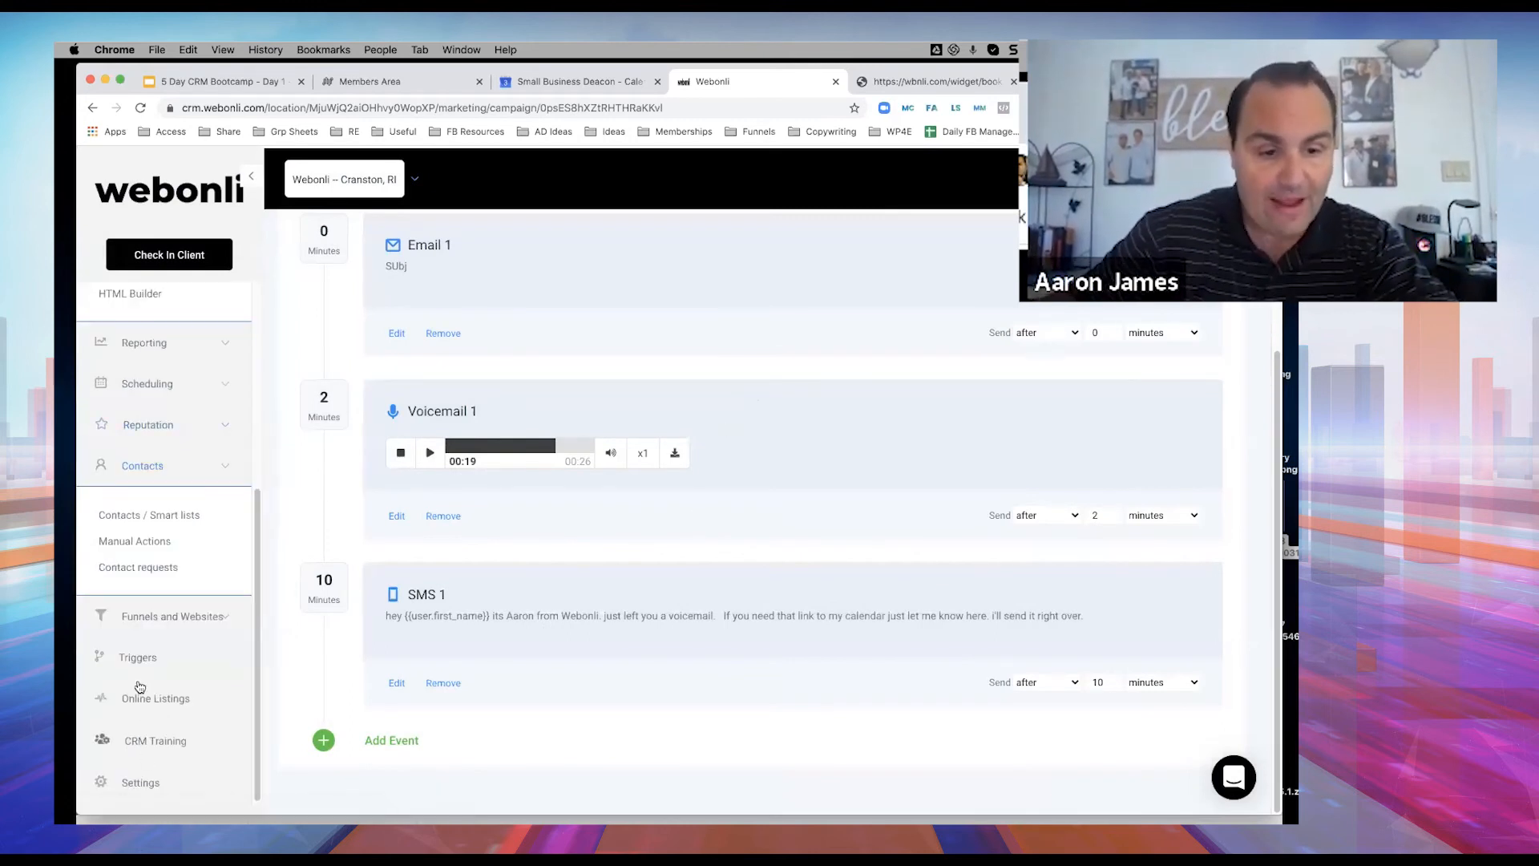
{"action": "left_click", "coordinate": [137, 656]}
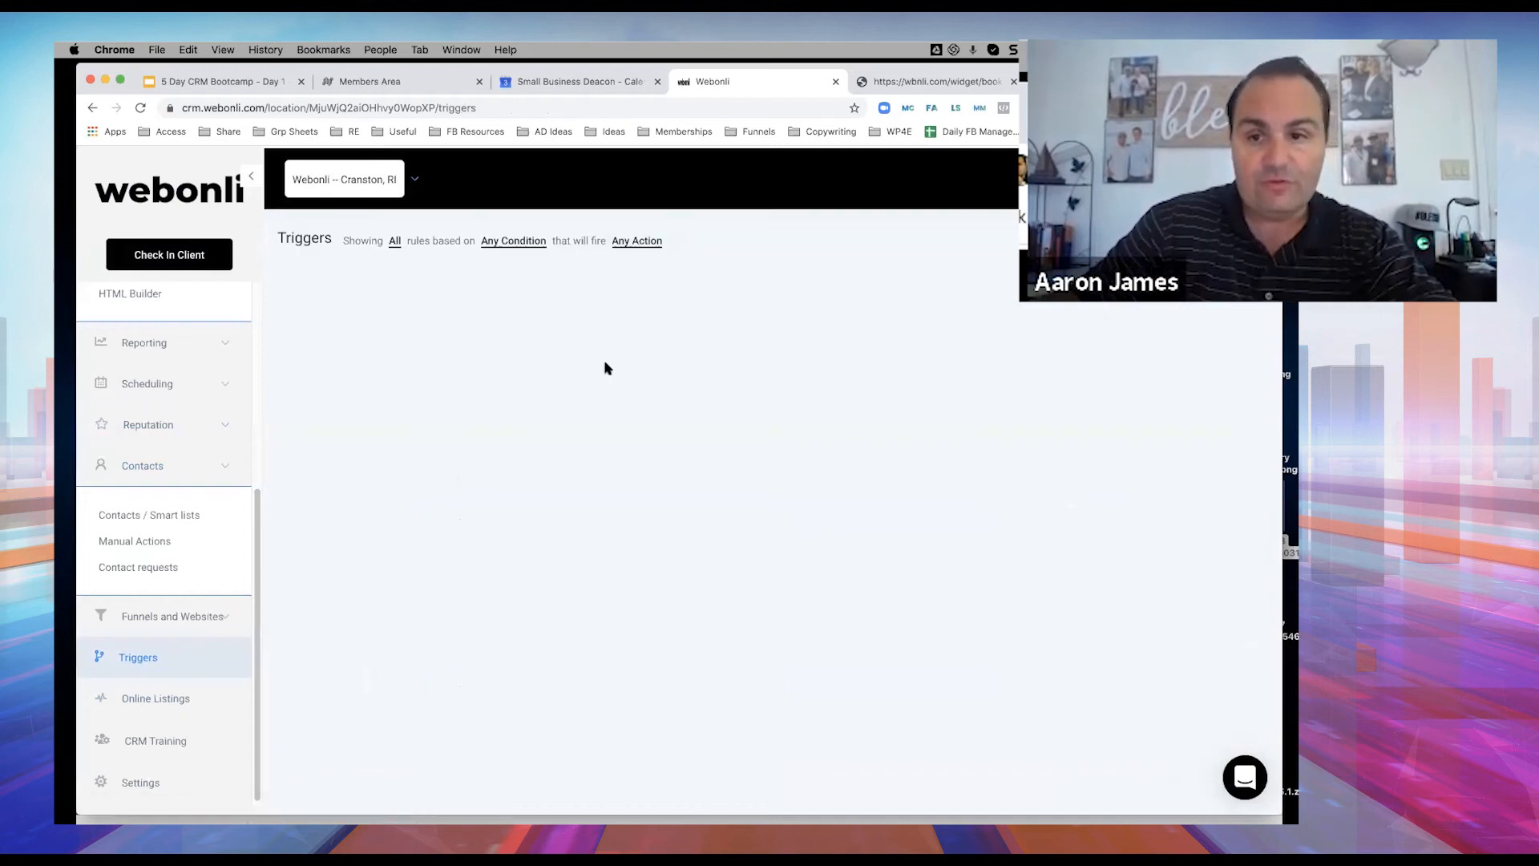
{"action": "left_click", "coordinate": [1212, 241]}
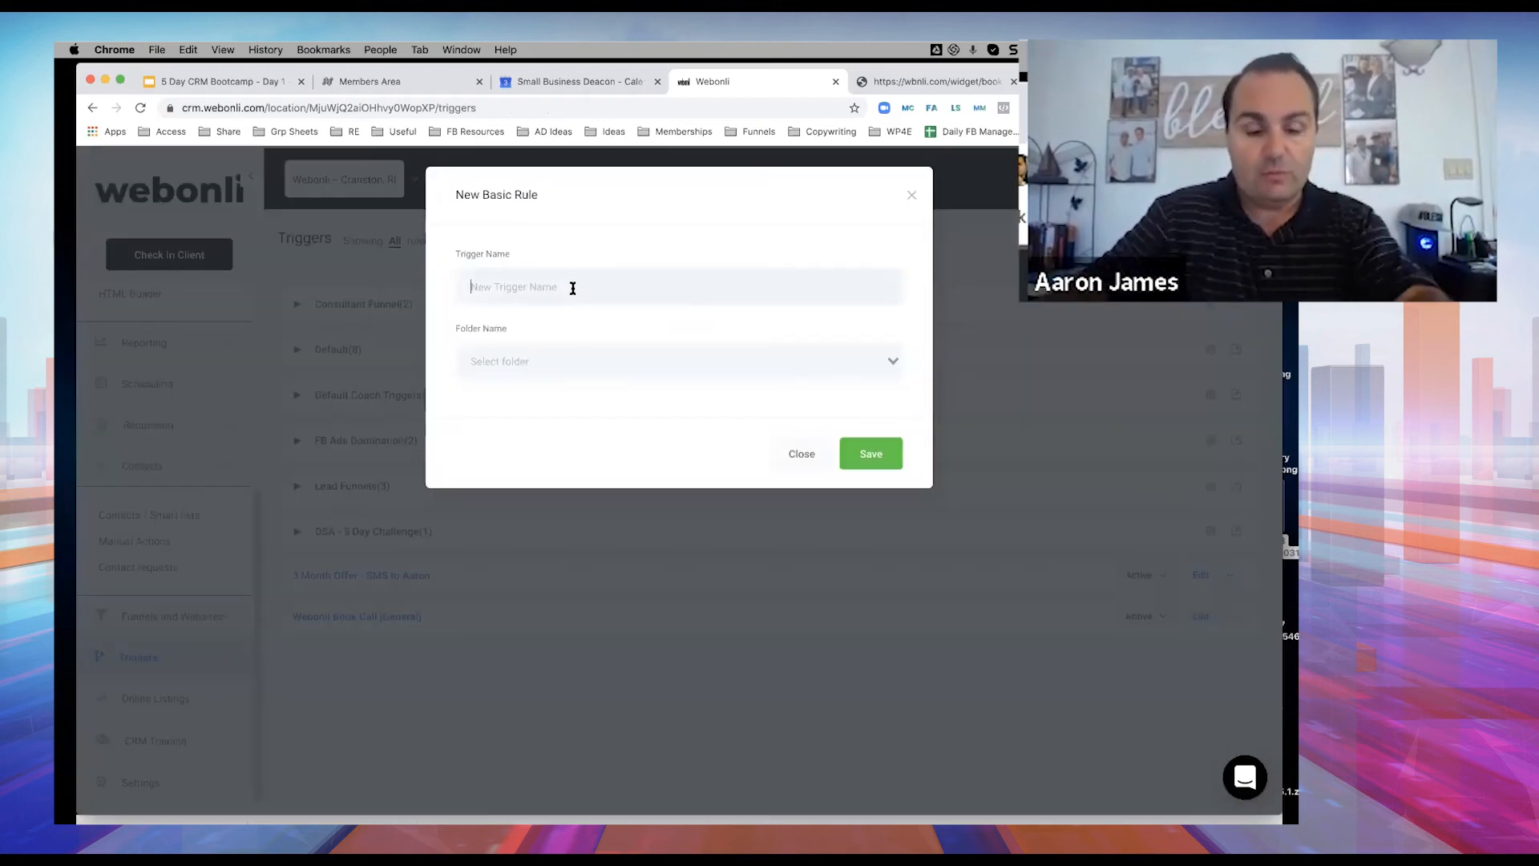
{"action": "left_click", "coordinate": [573, 288]}
{"action": "type", "text": "REsponded to Cold SM"}
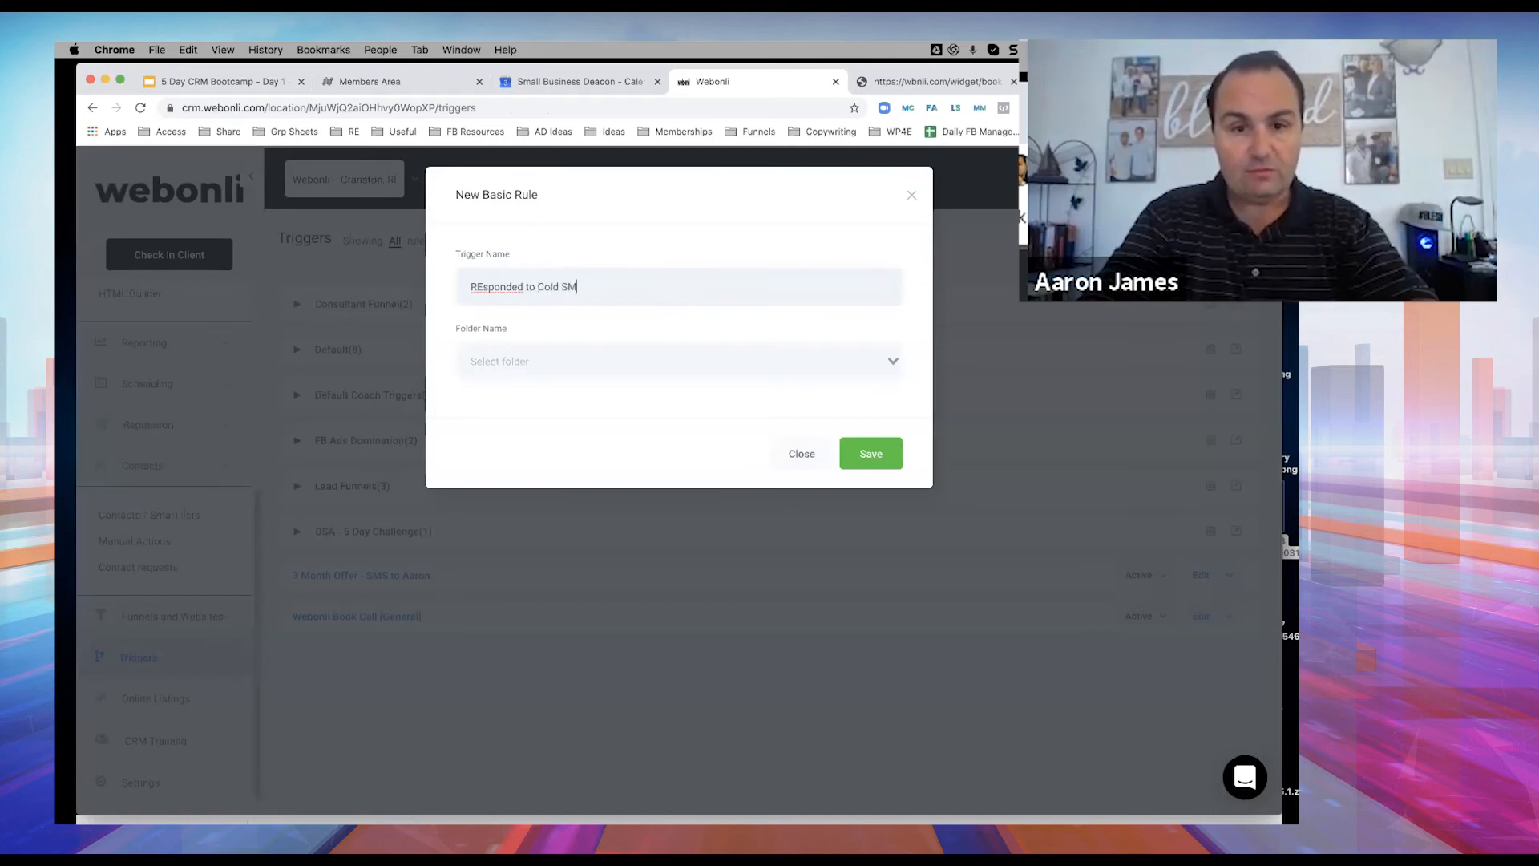
{"action": "type", "text": "S Outreach"}
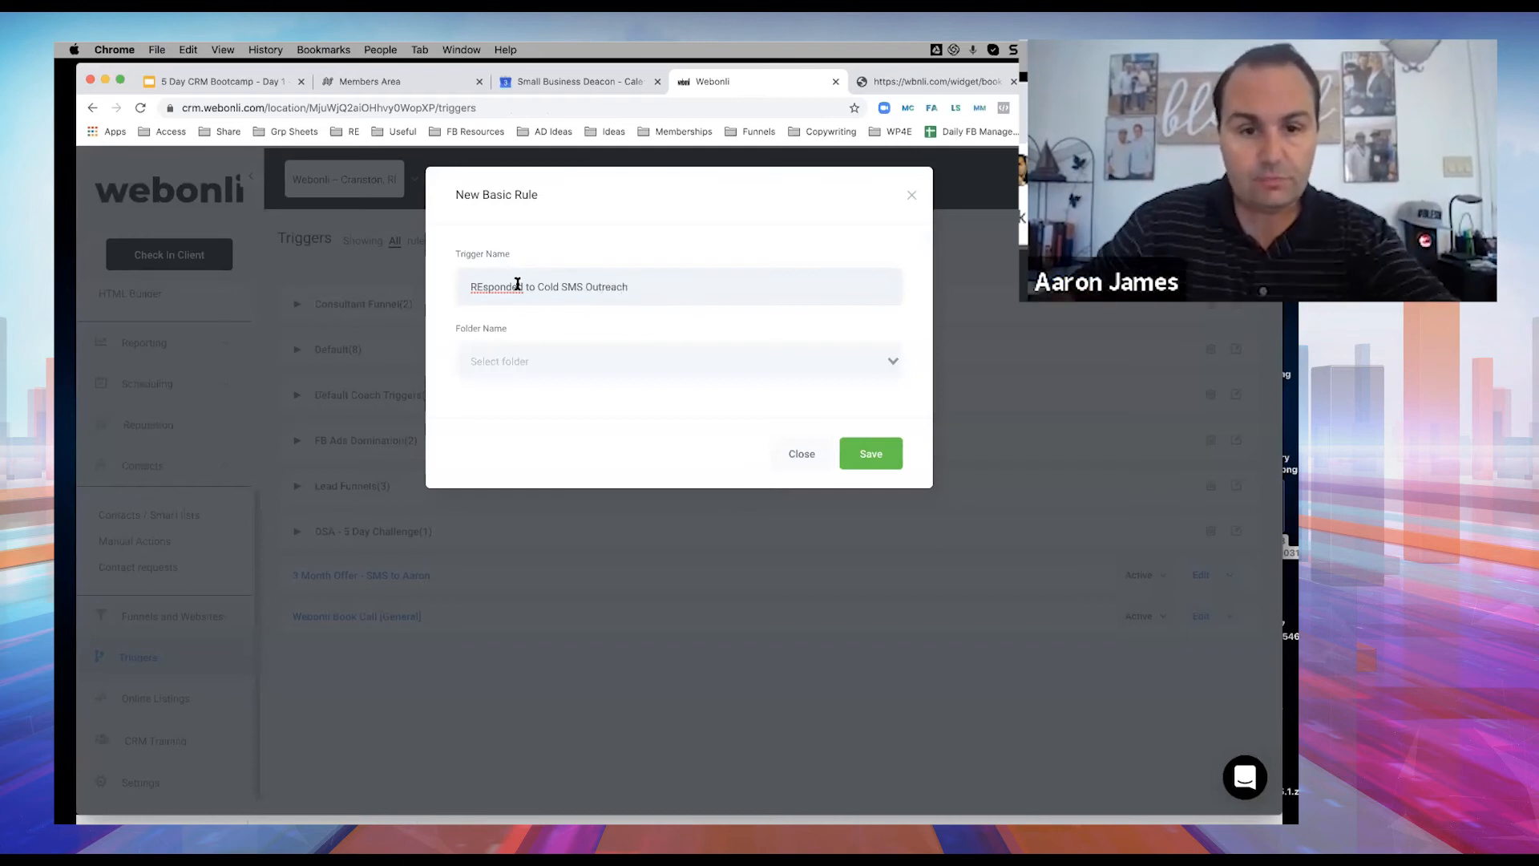
{"action": "left_click", "coordinate": [484, 287]}
{"action": "key", "text": "BackSpace"}
{"action": "type", "text": "e"}
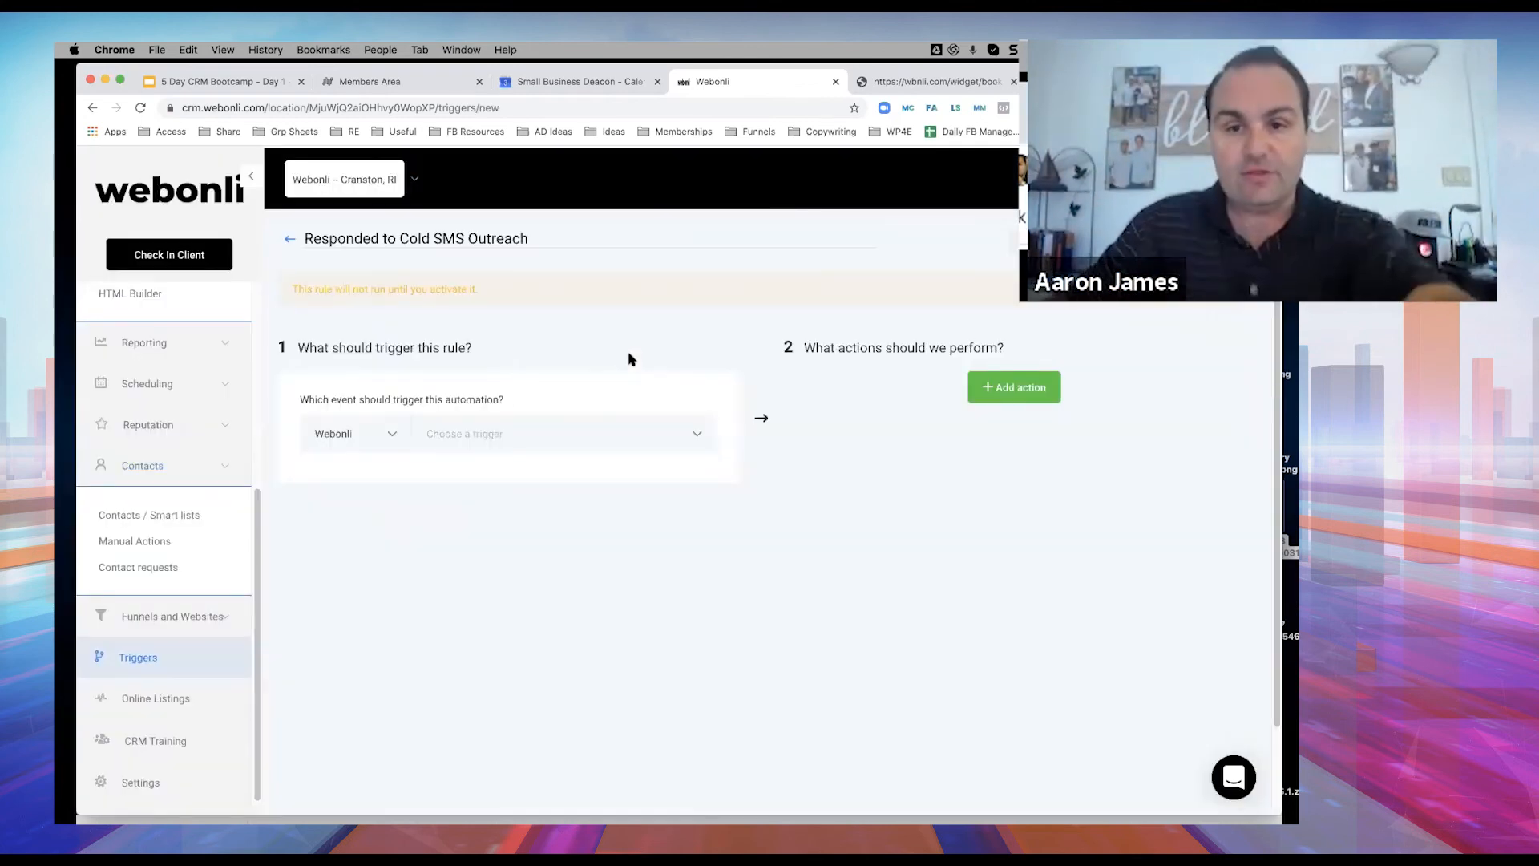
Open the Choose a trigger event list and scroll through the available events.
{"action": "left_click", "coordinate": [697, 433]}
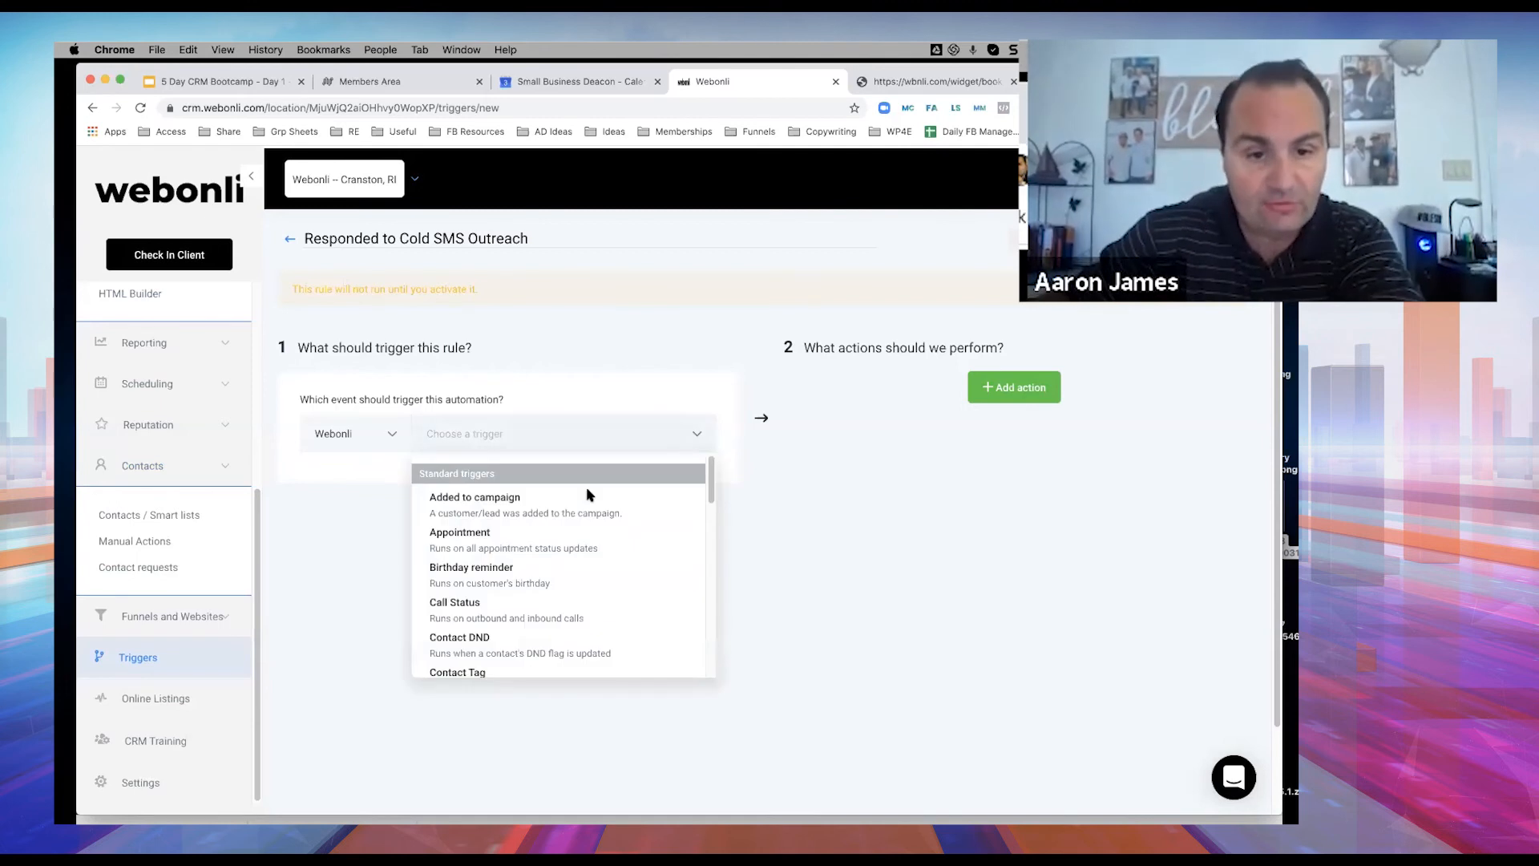
{"action": "scroll", "coordinate": [535, 541], "scroll_direction": "down", "scroll_amount": 2}
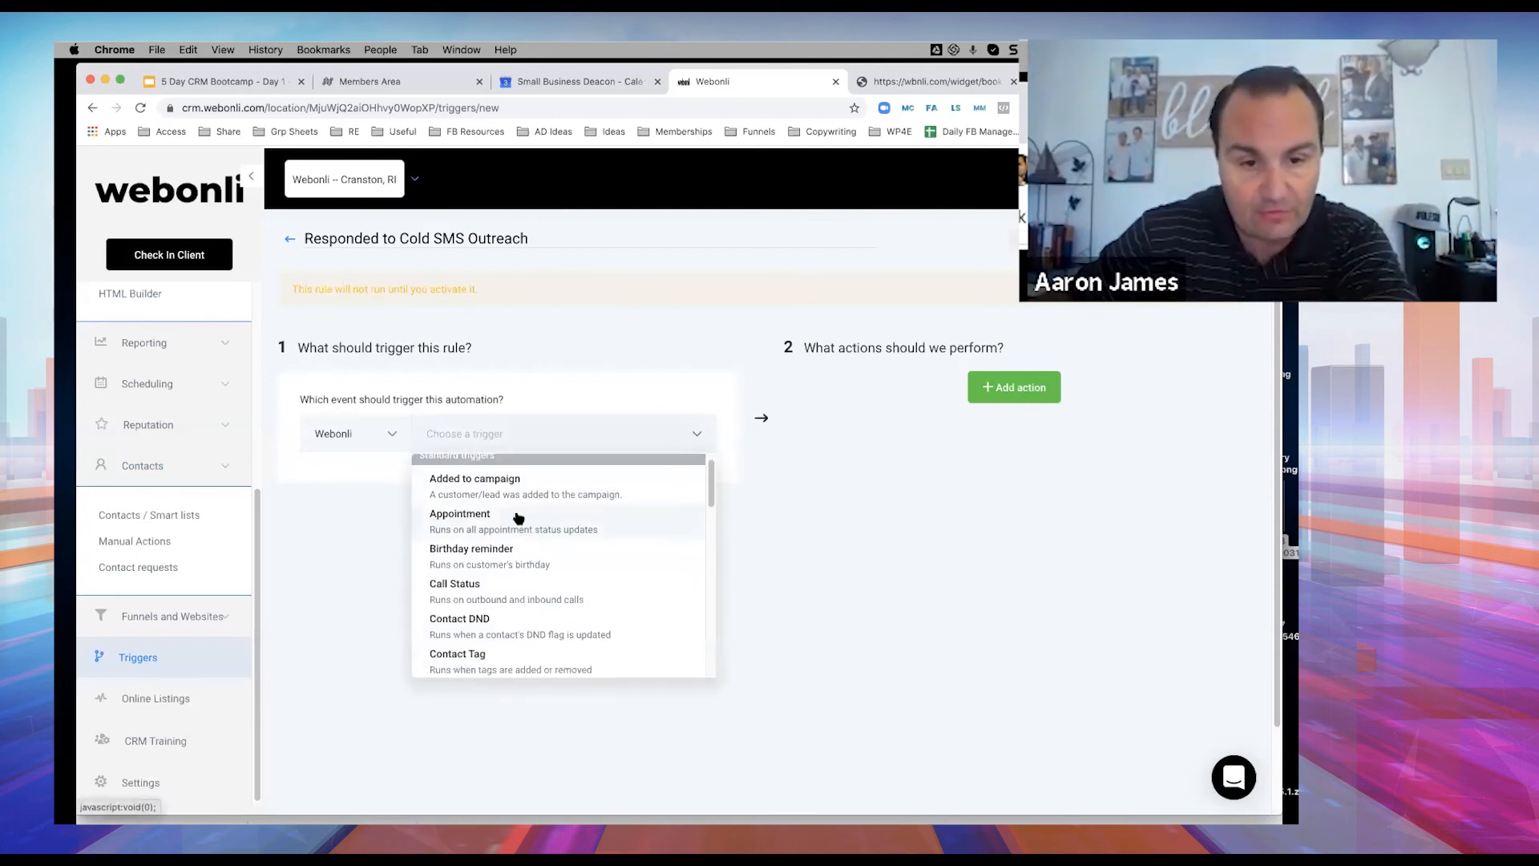
{"action": "scroll", "coordinate": [490, 542], "scroll_direction": "down", "scroll_amount": 4}
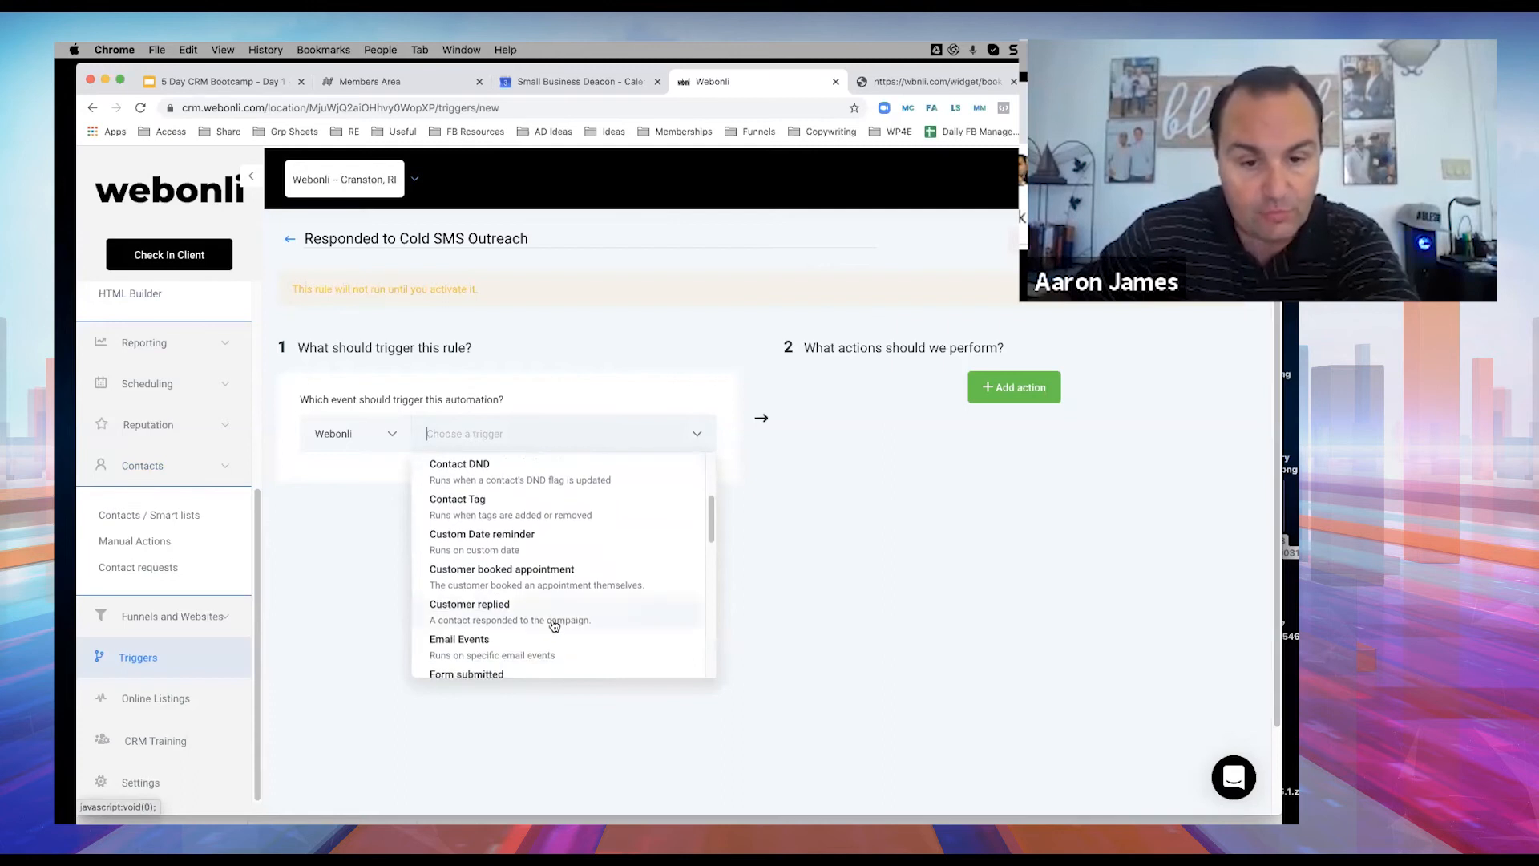
Set the trigger event to Customer replied and bring up the filter choices.
{"action": "left_click", "coordinate": [510, 616]}
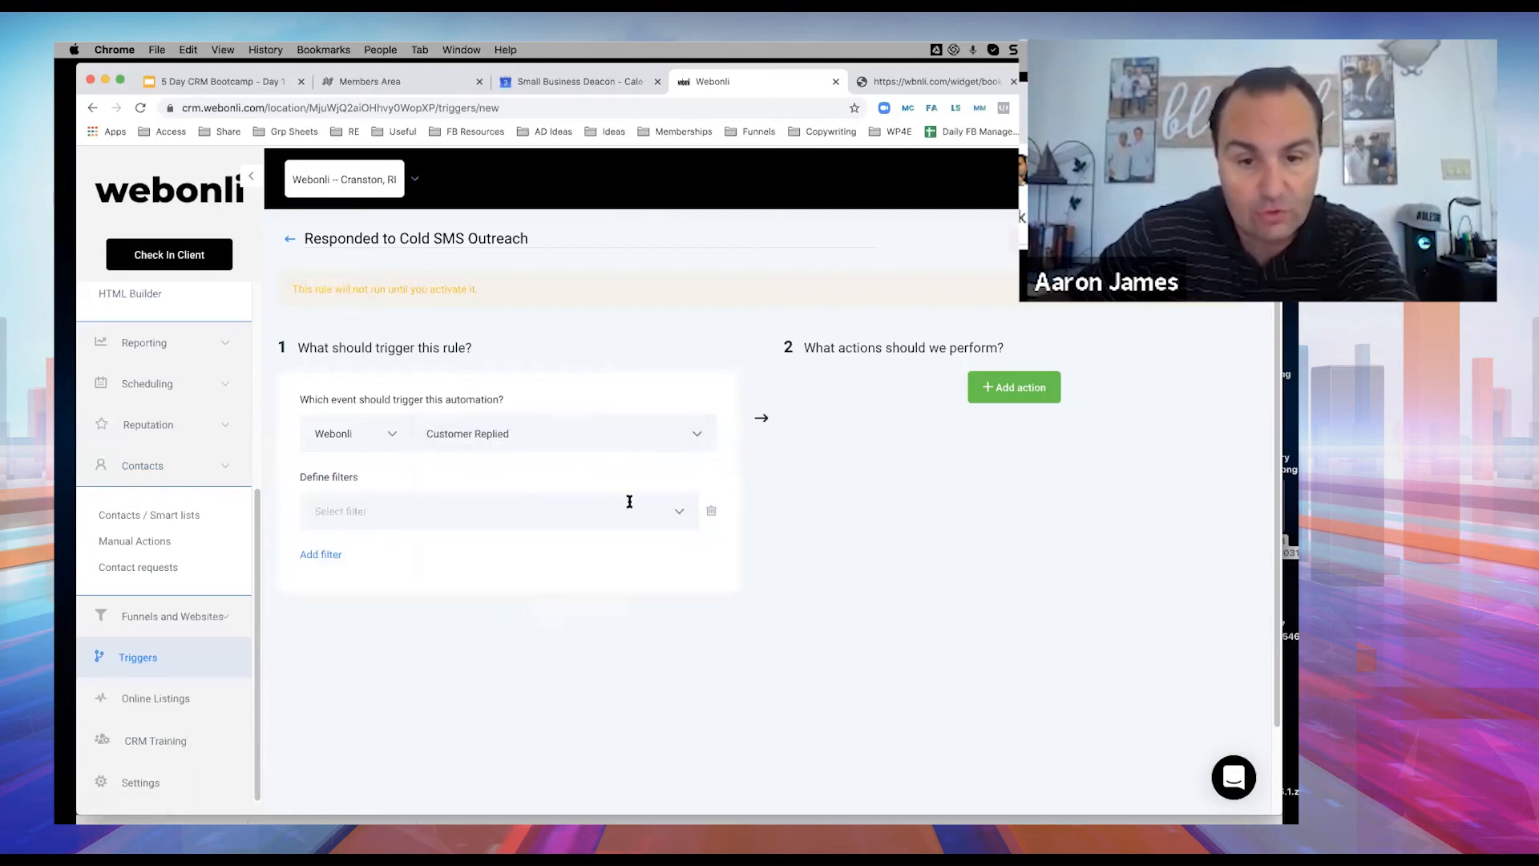
{"action": "left_click", "coordinate": [679, 516]}
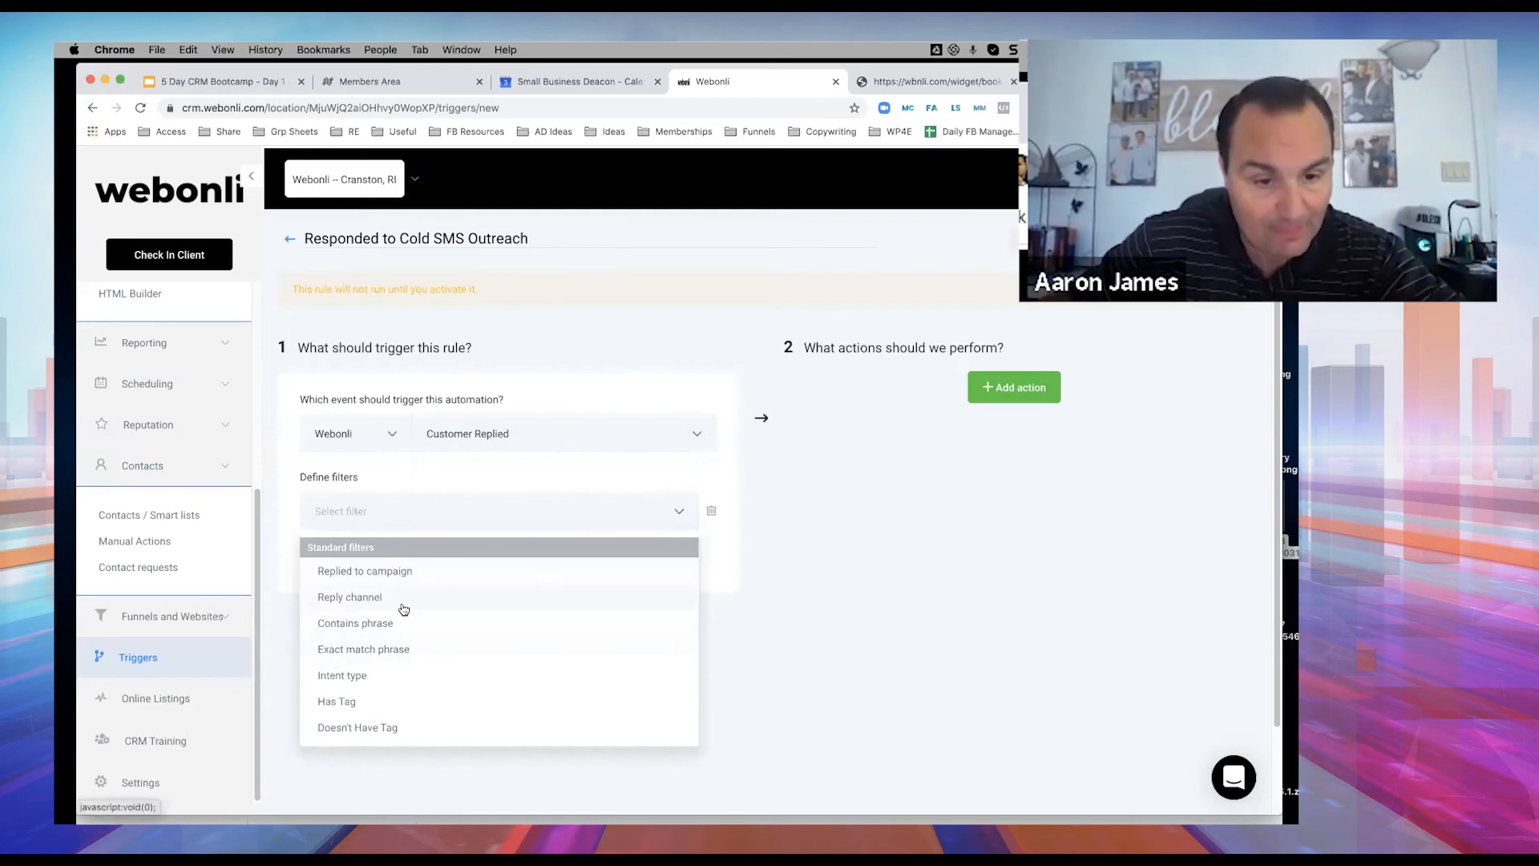
{"action": "scroll", "coordinate": [404, 604], "scroll_direction": "down", "scroll_amount": 1}
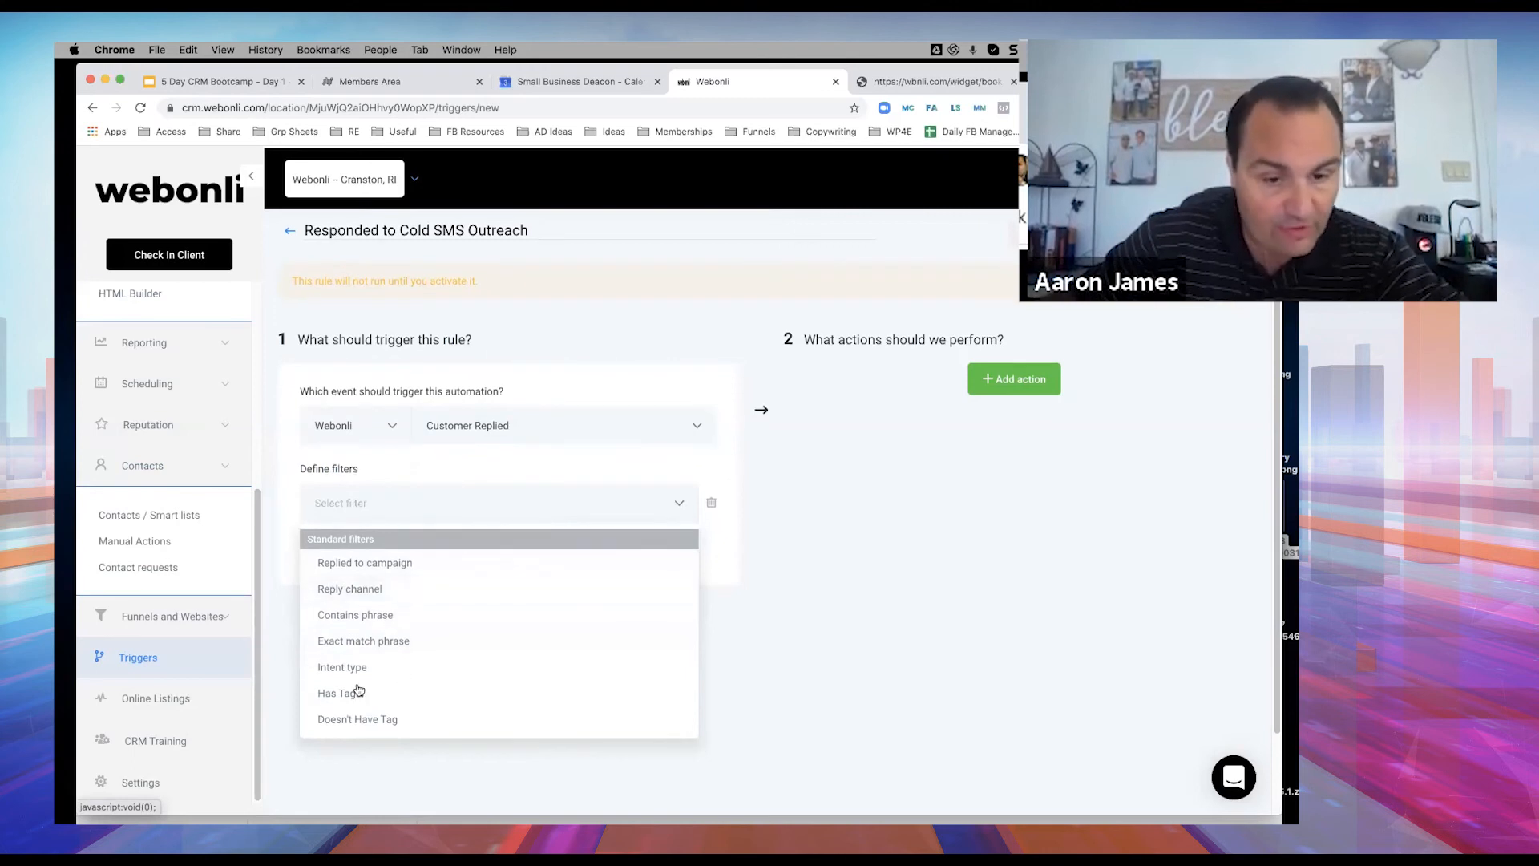
Filter the rule on replies to the Cold Lead Outreach campaign.
{"action": "left_click", "coordinate": [399, 565]}
{"action": "left_click", "coordinate": [647, 516]}
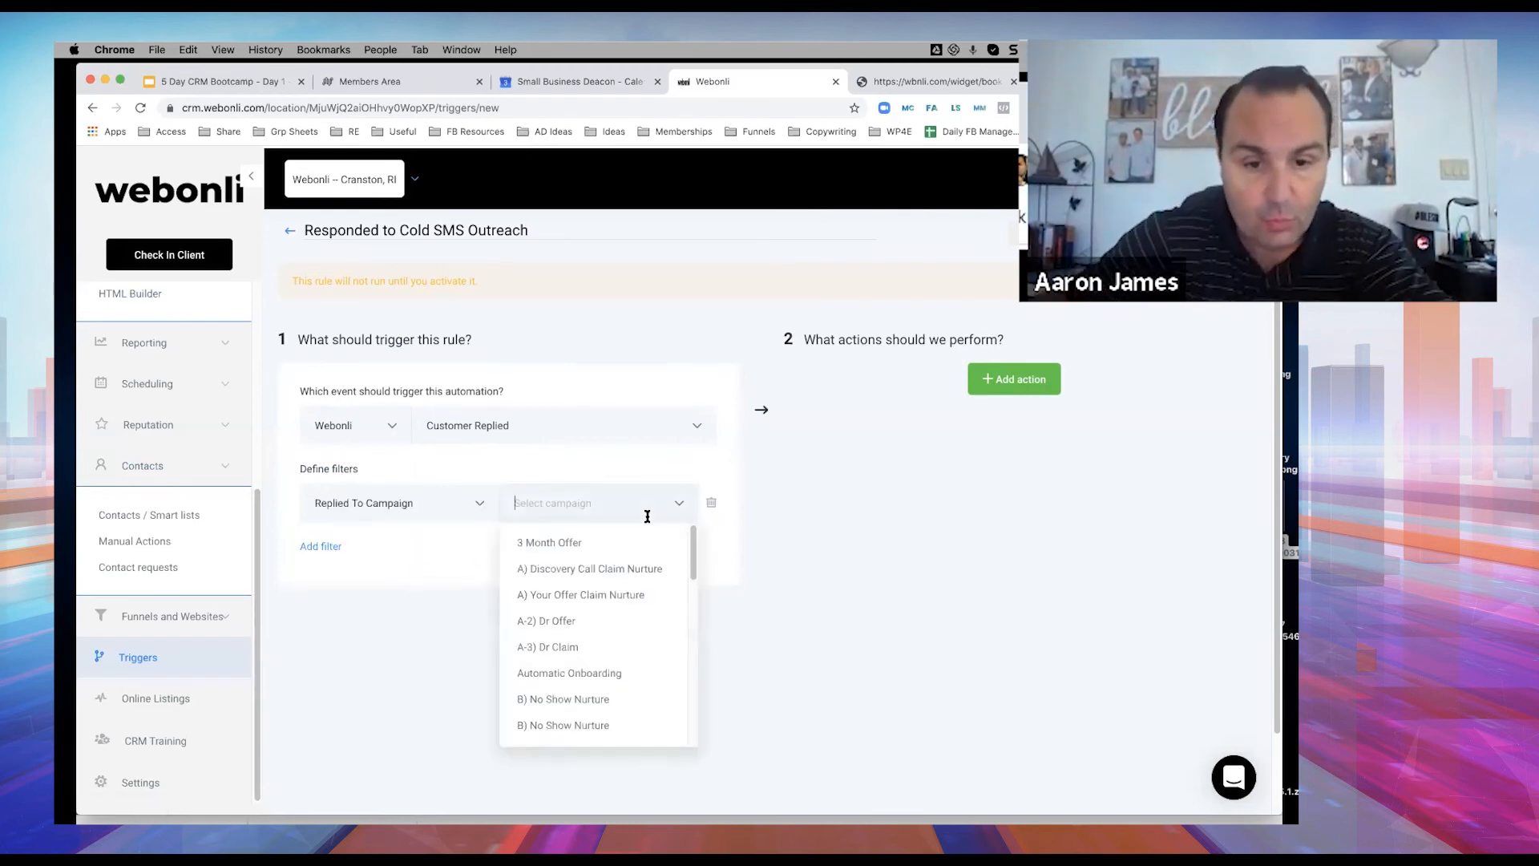
{"action": "scroll", "coordinate": [603, 594], "scroll_direction": "down", "scroll_amount": 5}
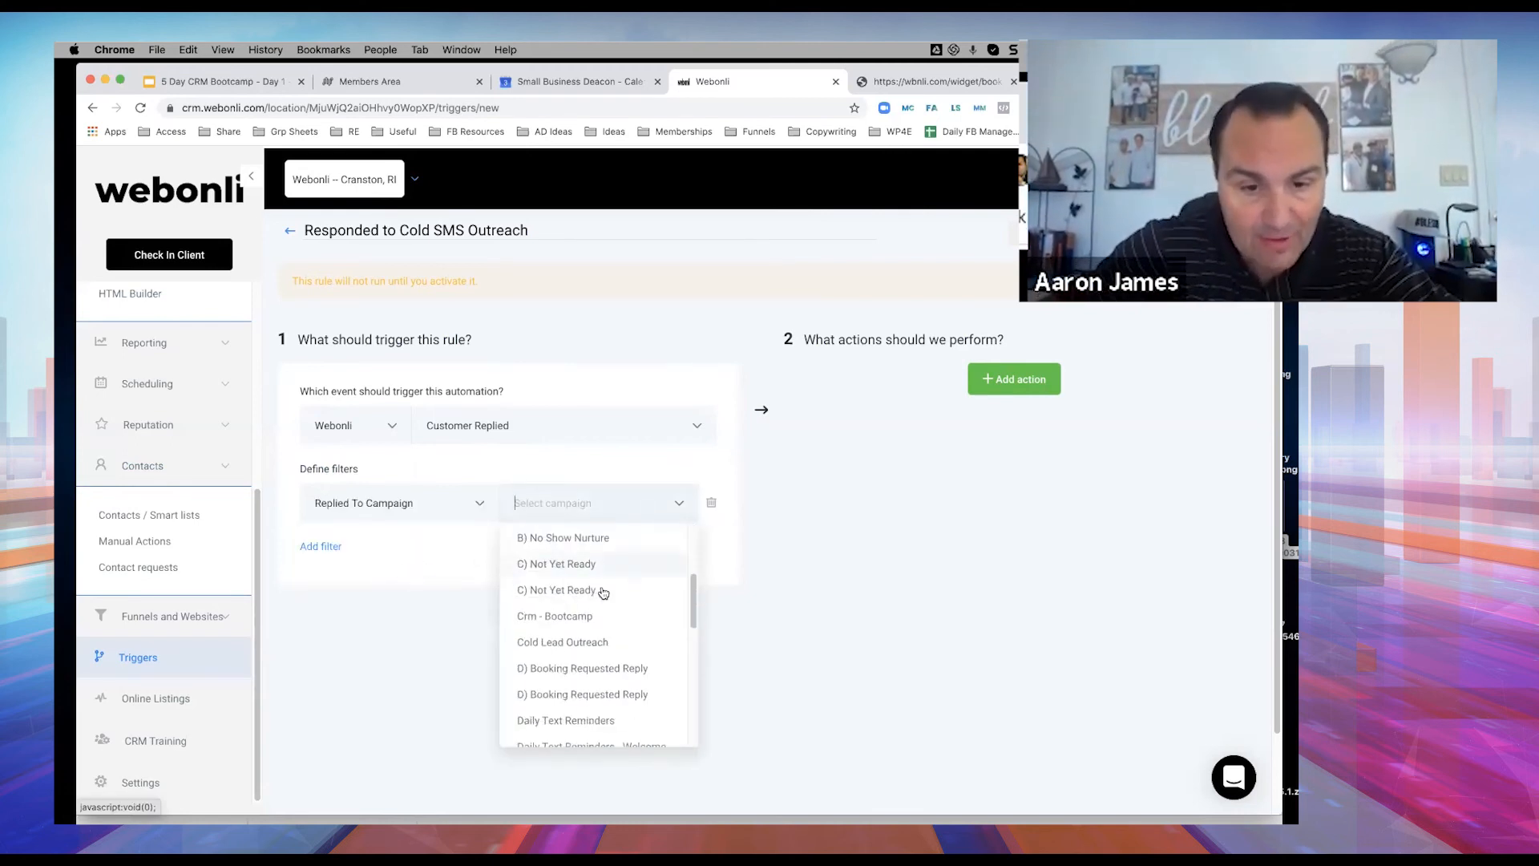
{"action": "left_click", "coordinate": [561, 627]}
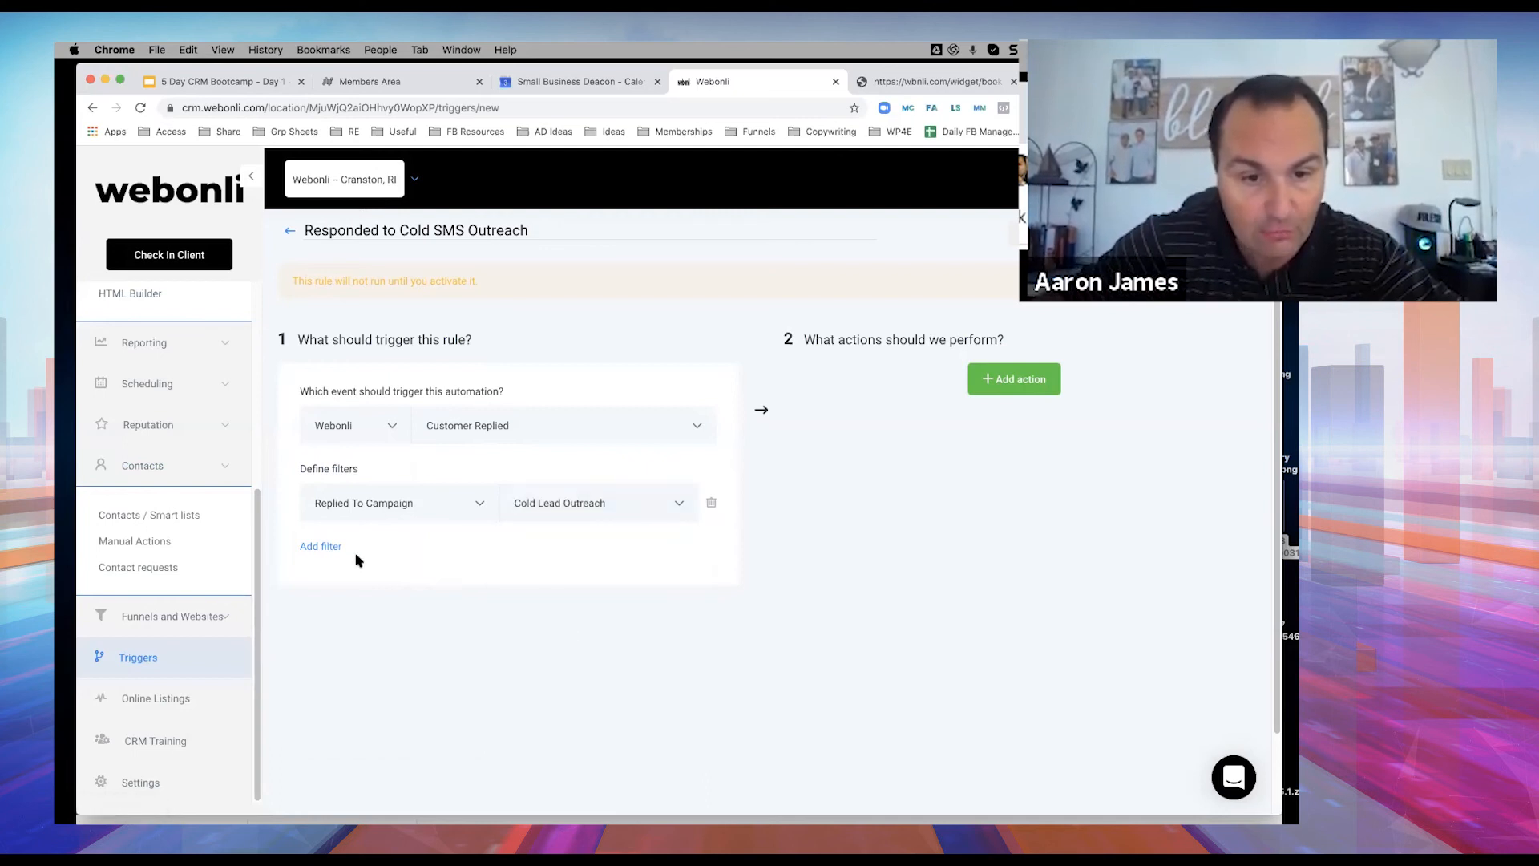
Add a second filter requiring the Reply Channel to be Sms.
{"action": "left_click", "coordinate": [319, 546]}
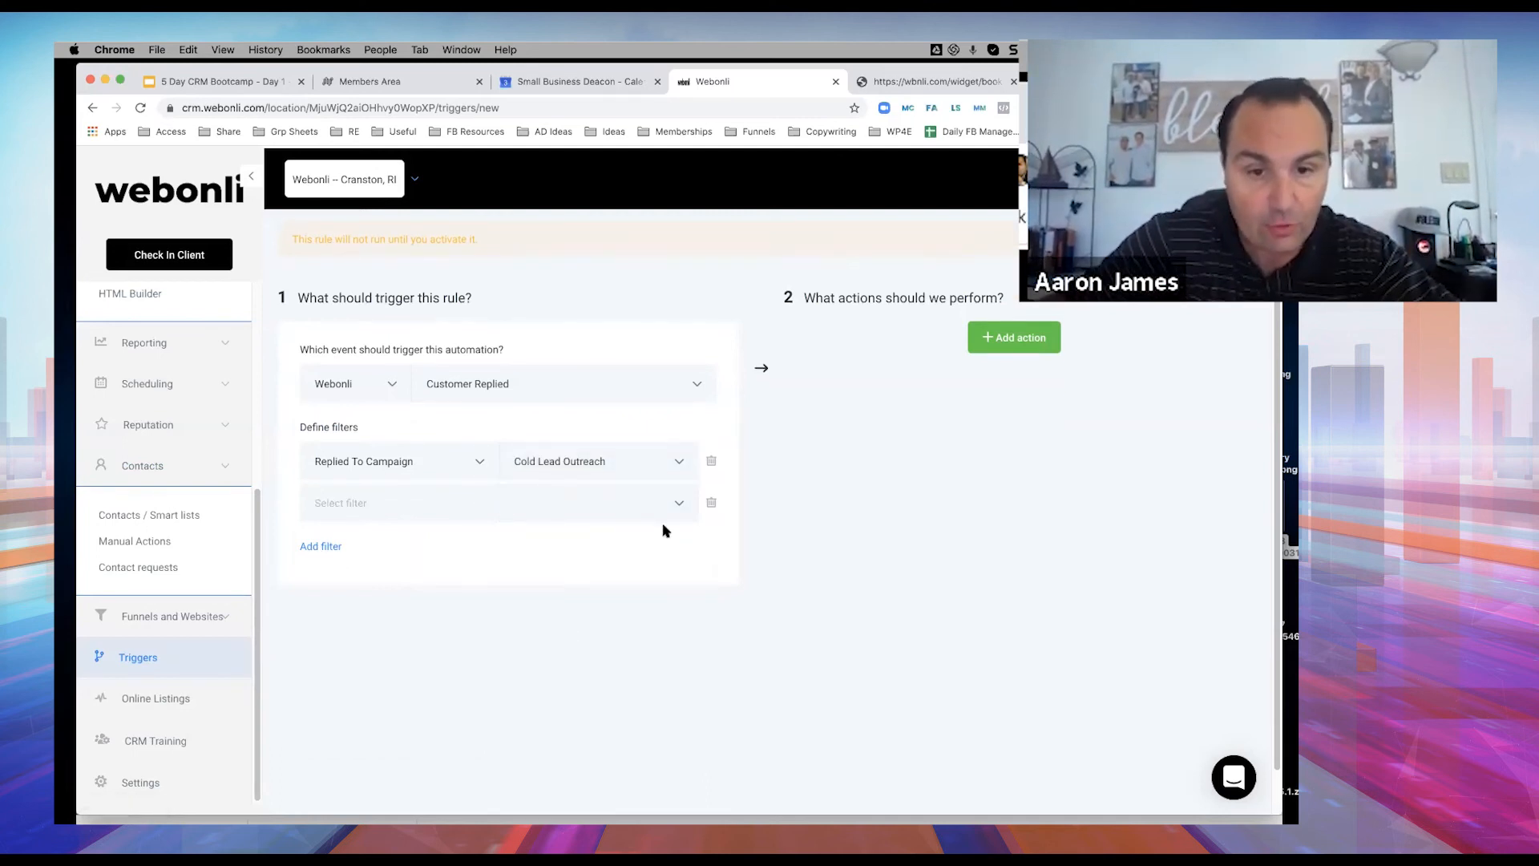
{"action": "left_click", "coordinate": [680, 504]}
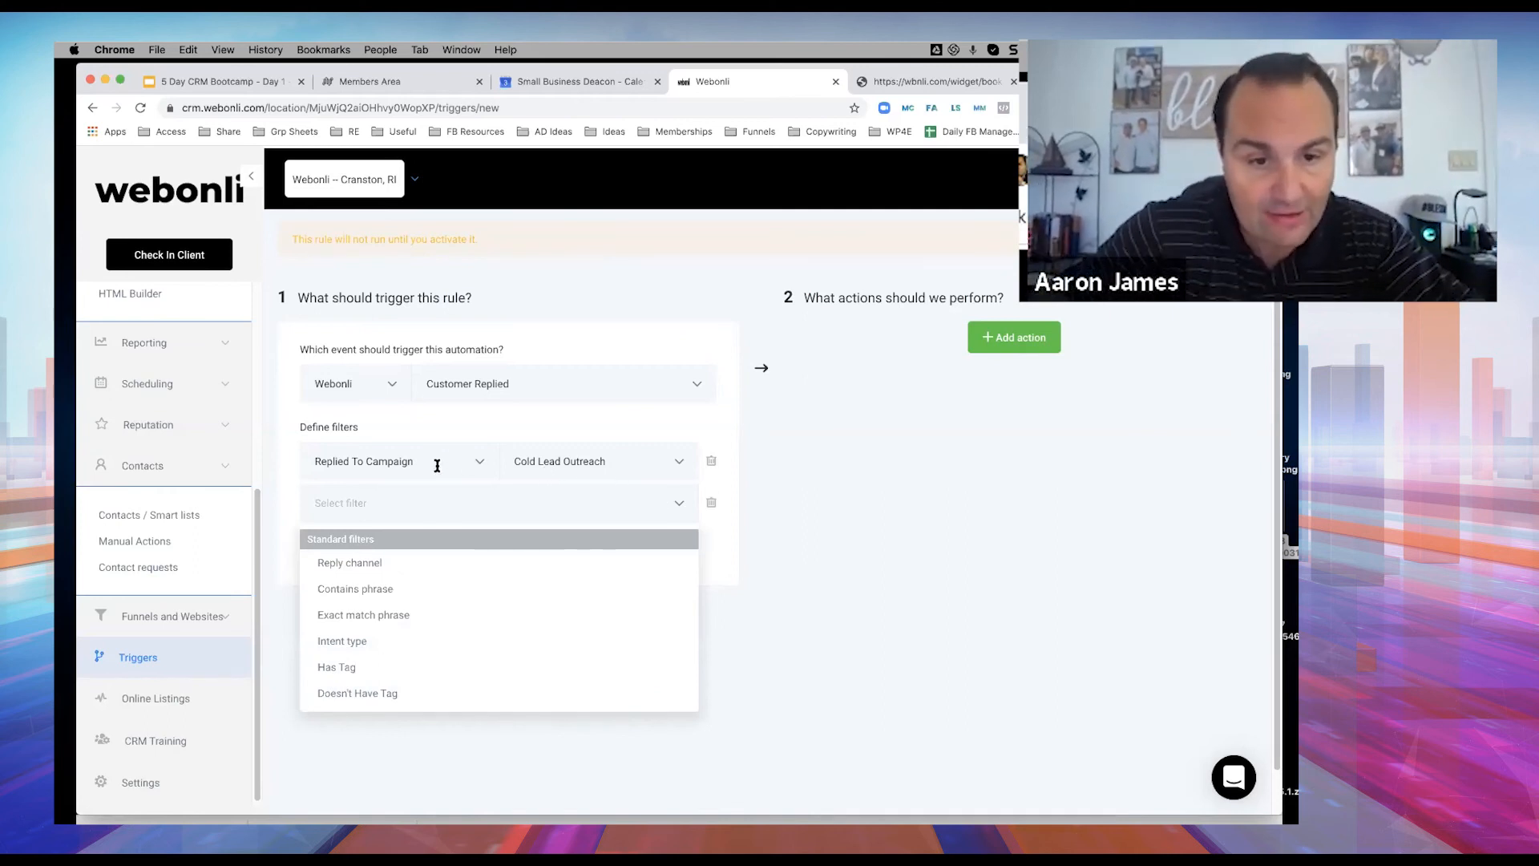
{"action": "left_click", "coordinate": [362, 563]}
{"action": "left_click", "coordinate": [674, 502]}
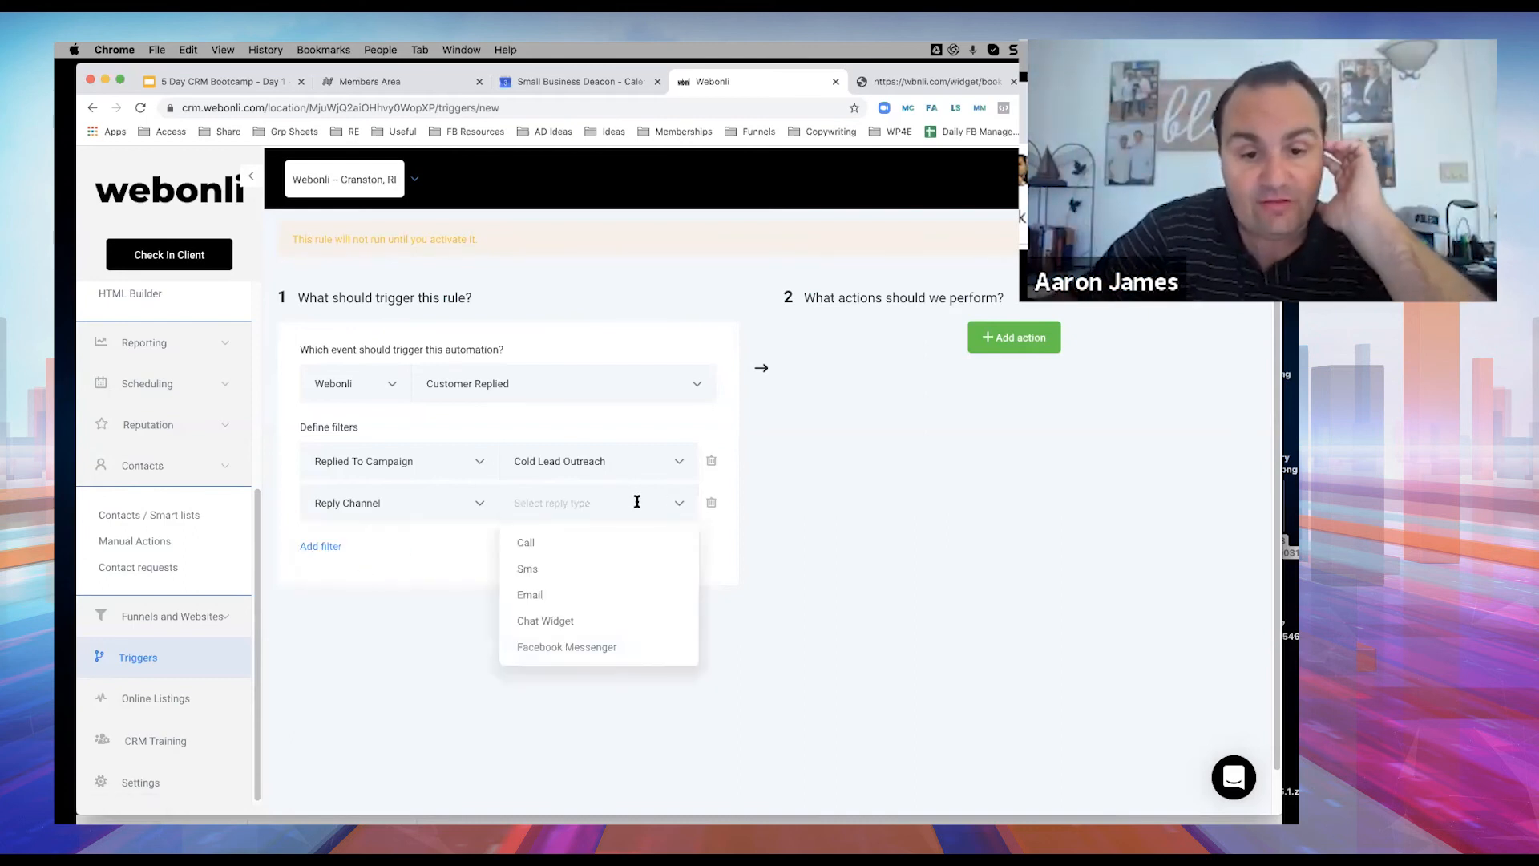
{"action": "left_click", "coordinate": [529, 569]}
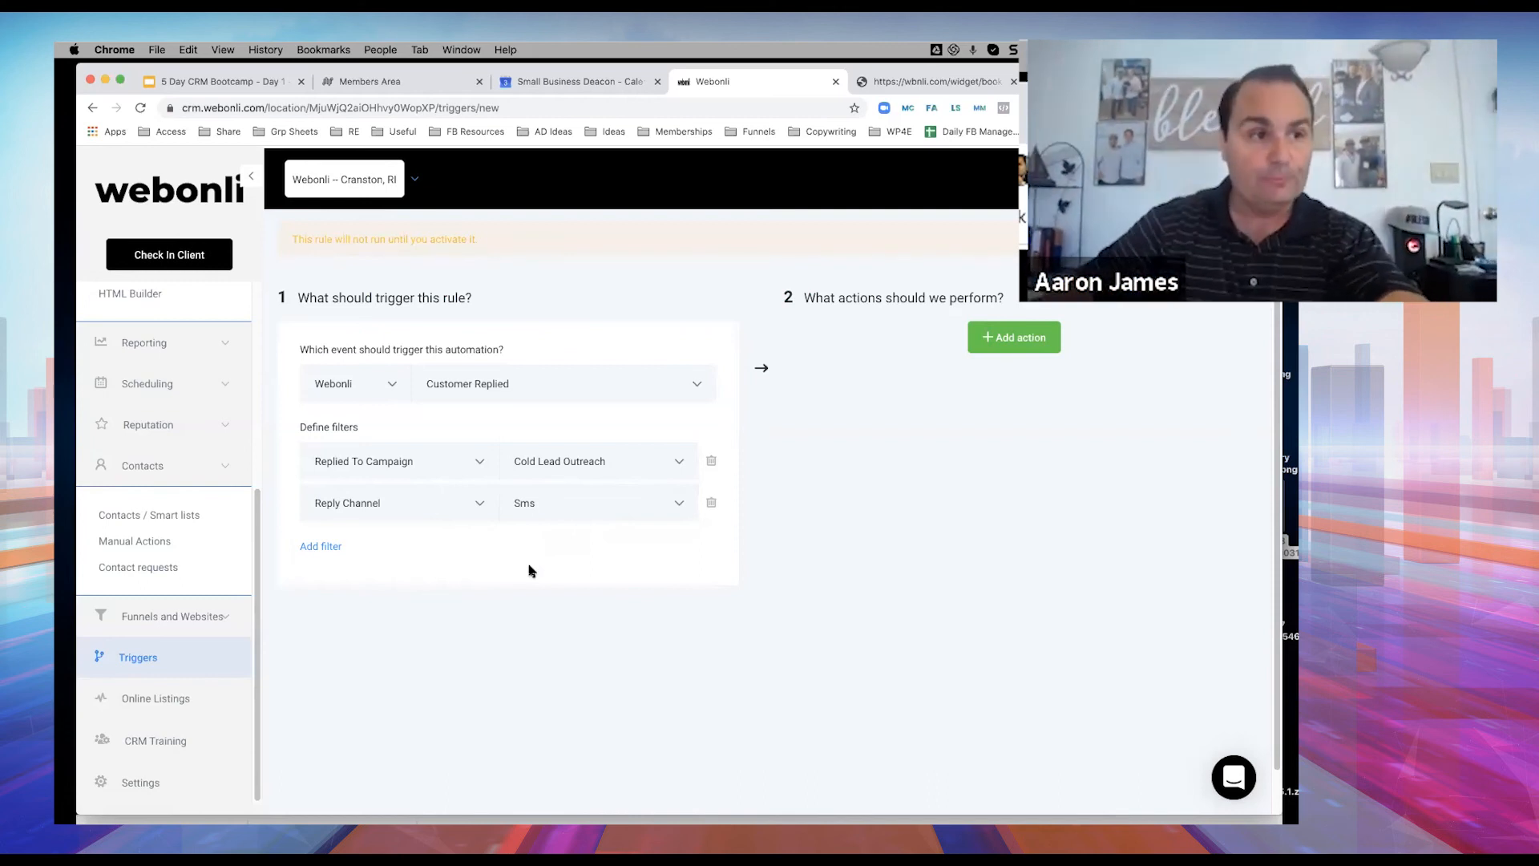
Add a Send Sms action to the rule.
{"action": "left_click", "coordinate": [1015, 346]}
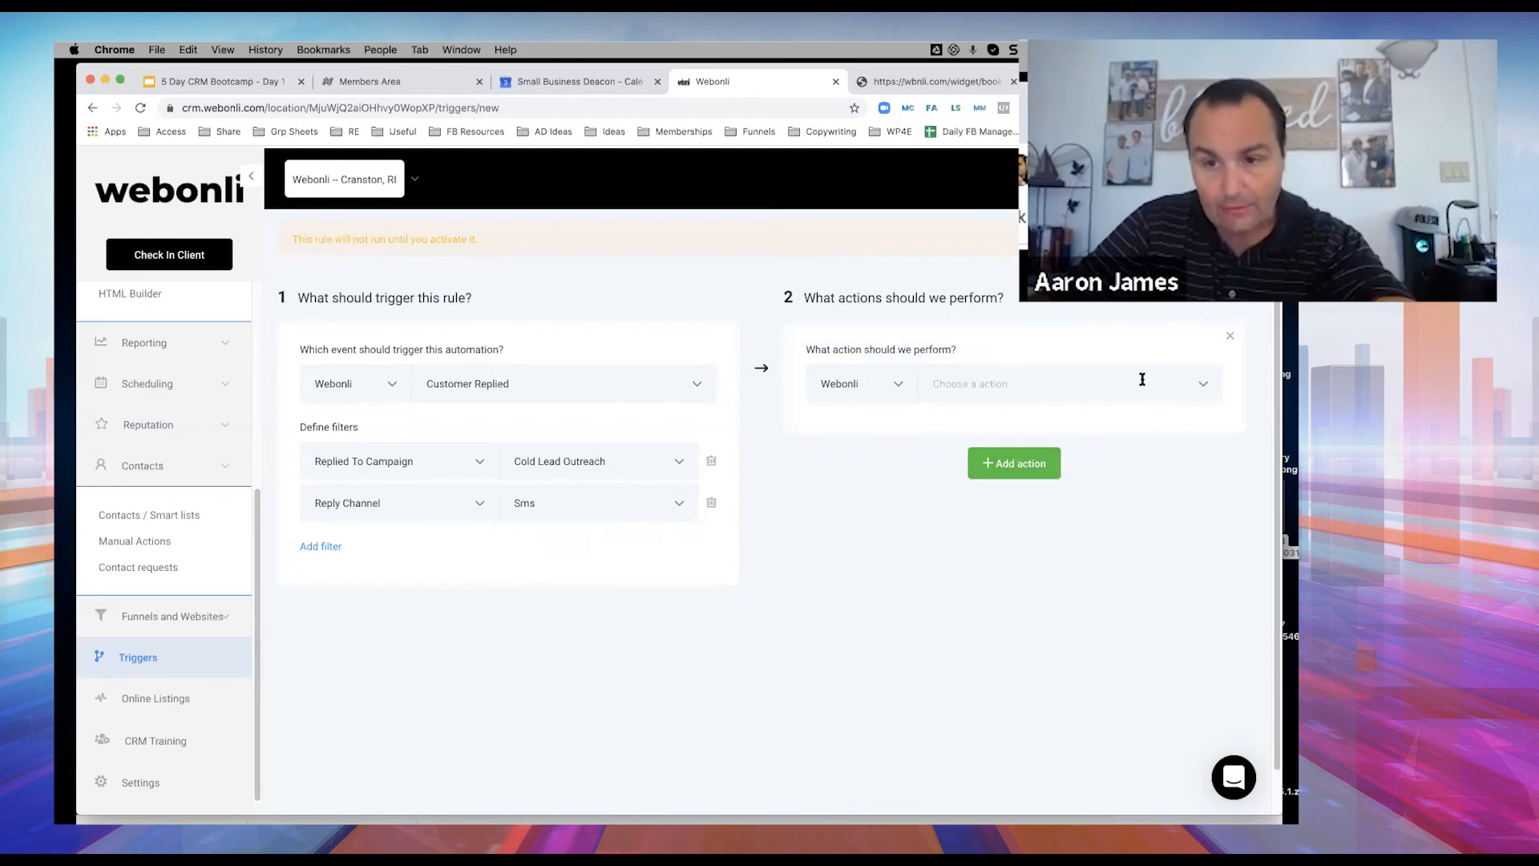
{"action": "left_click", "coordinate": [1171, 387]}
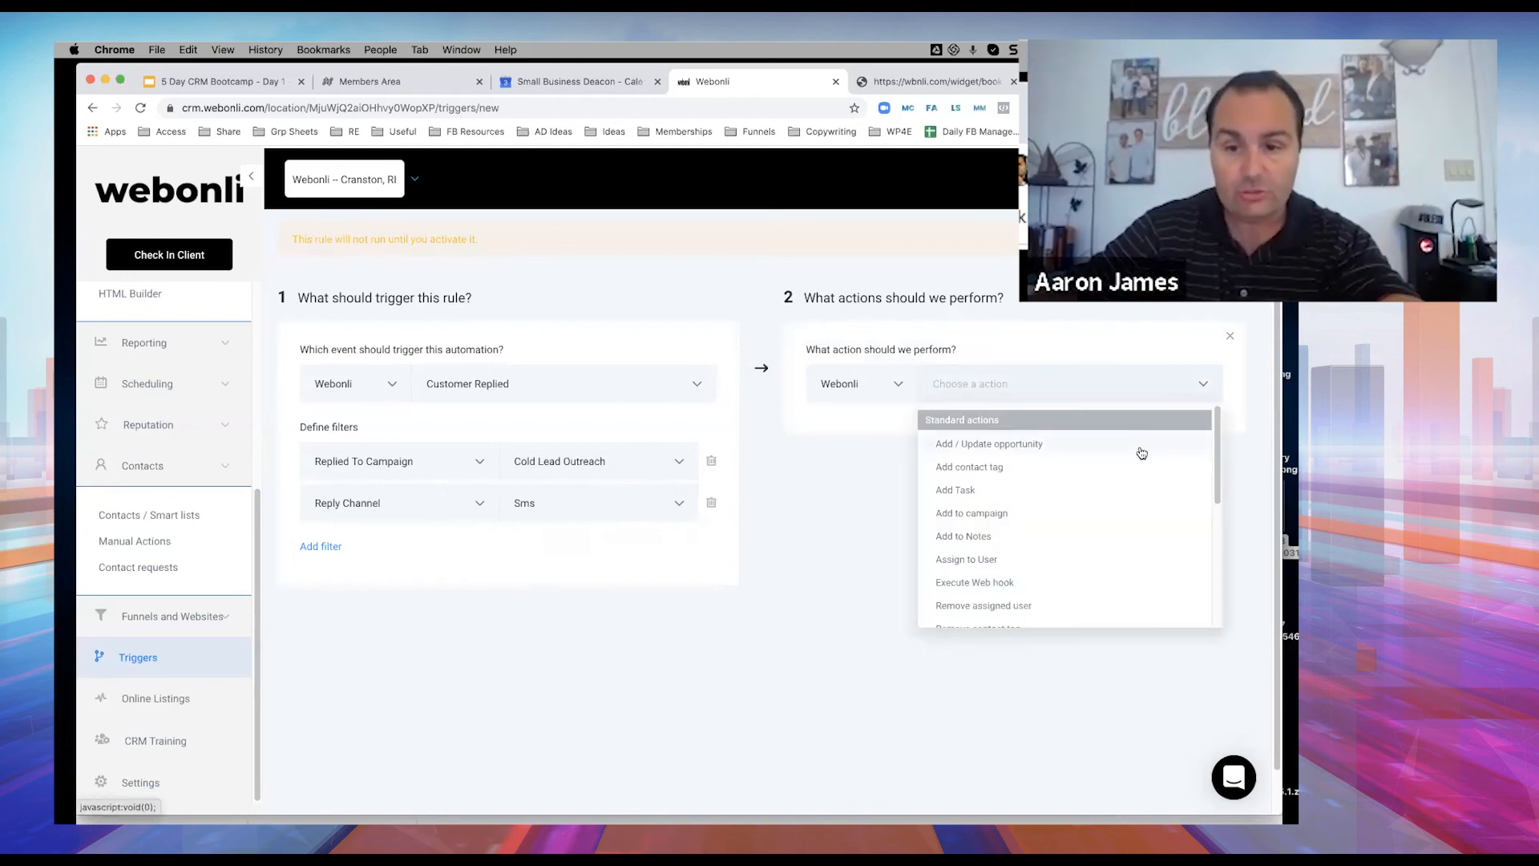
{"action": "scroll", "coordinate": [1118, 489], "scroll_direction": "down", "scroll_amount": 5}
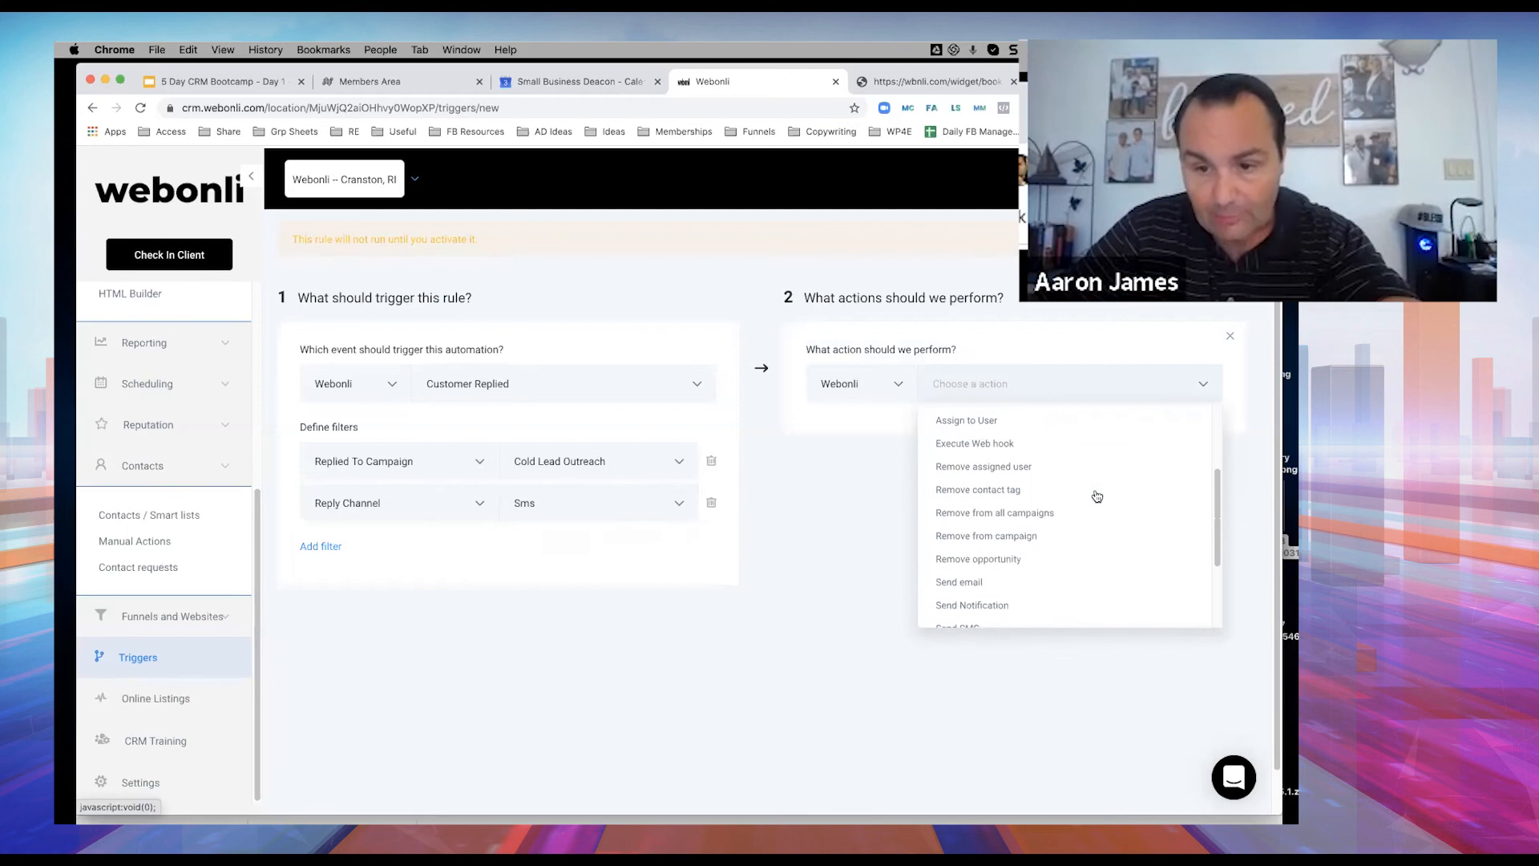
{"action": "scroll", "coordinate": [1096, 495], "scroll_direction": "down", "scroll_amount": 1}
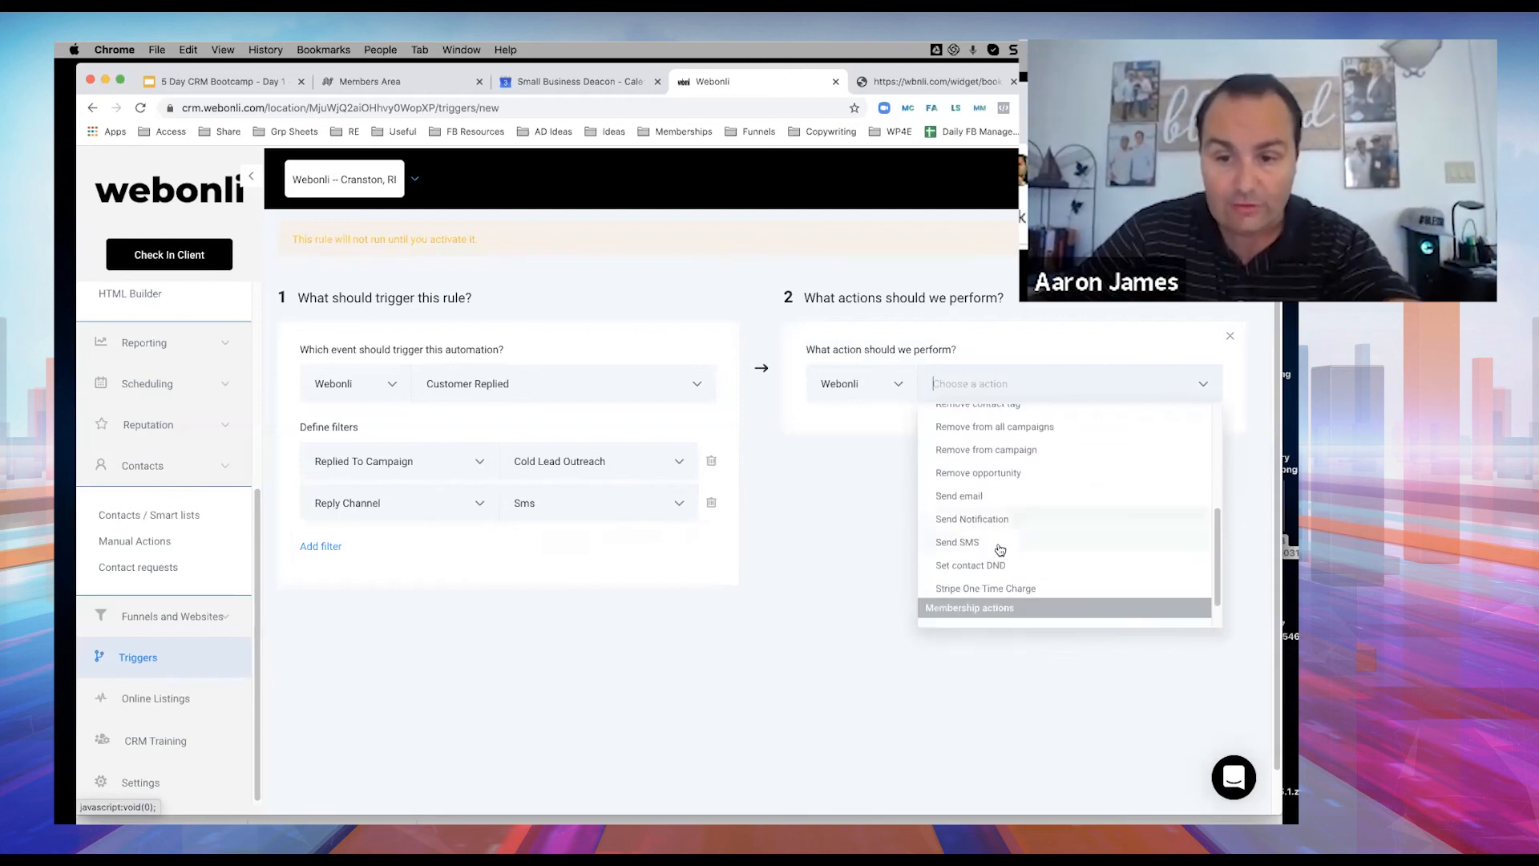
{"action": "left_click", "coordinate": [978, 545]}
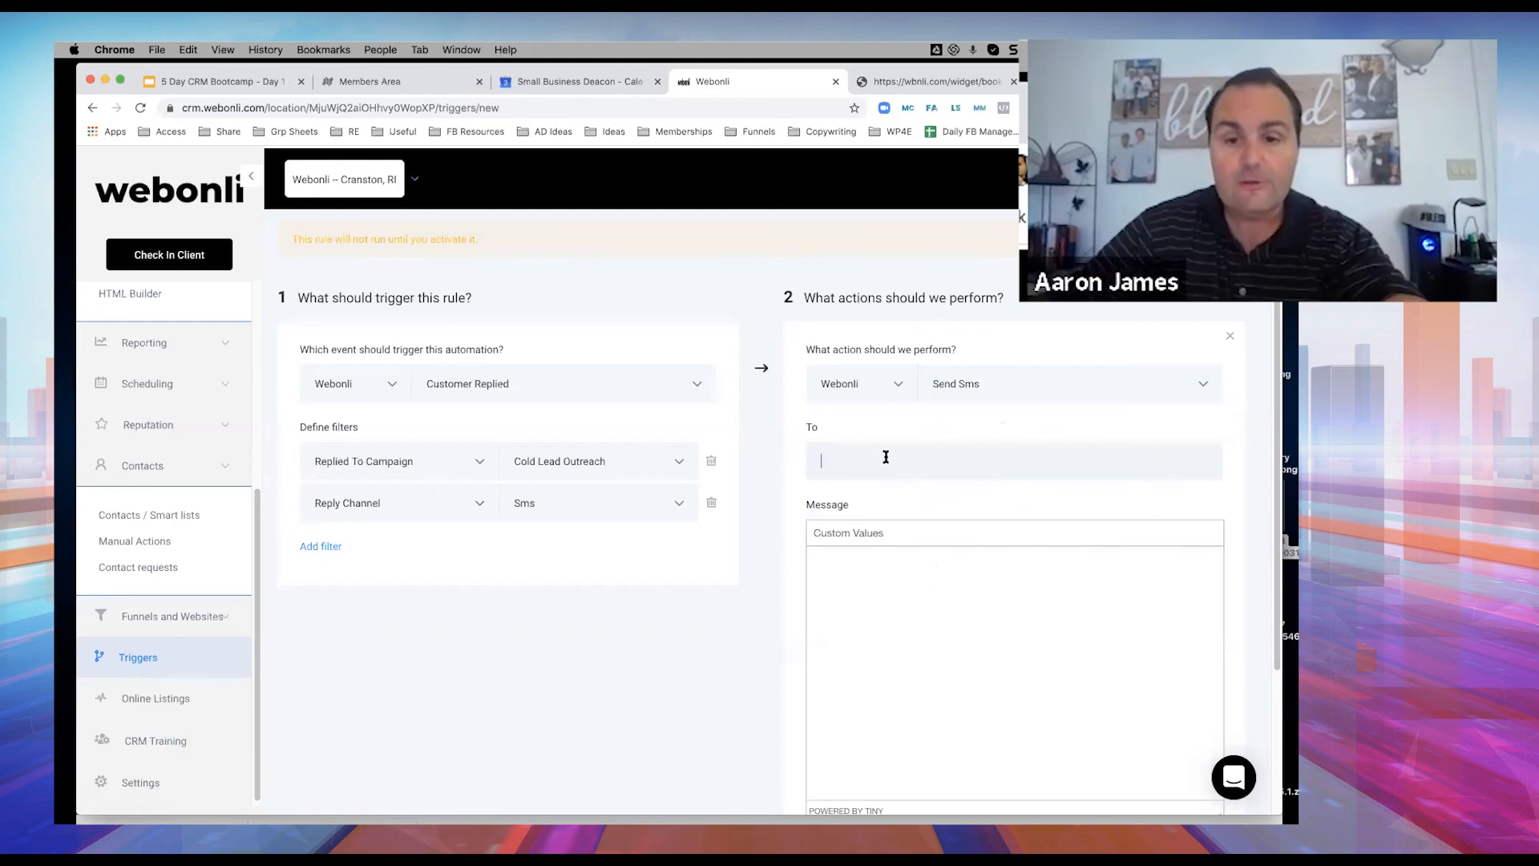
Address the SMS to {{user.phone}}, moving the inserted placeholder from Message into To.
{"action": "left_click", "coordinate": [869, 539]}
{"action": "mouse_move", "coordinate": [858, 629]}
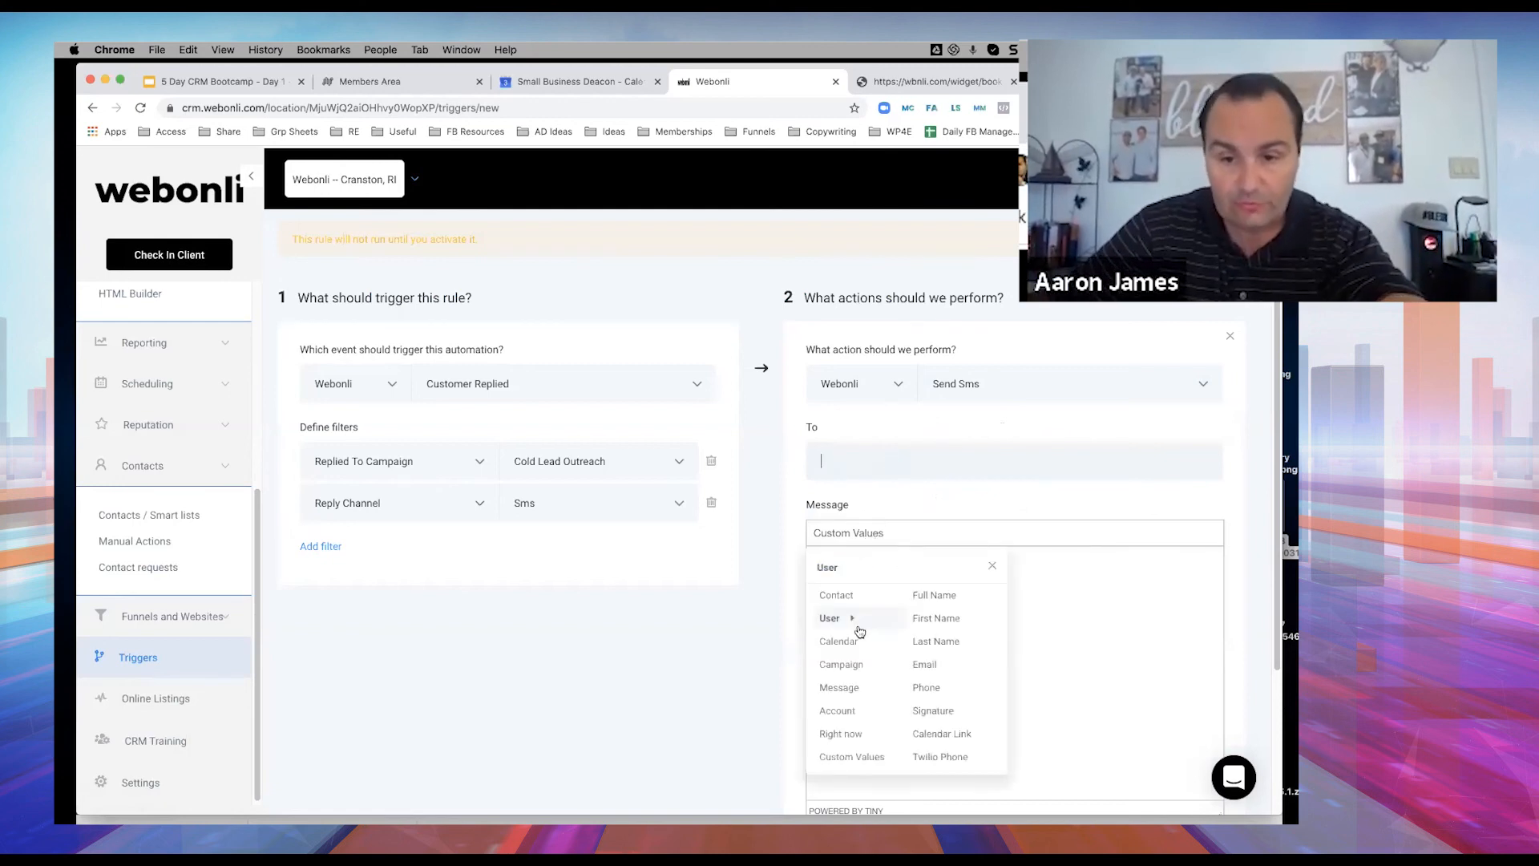
{"action": "scroll", "coordinate": [934, 637], "scroll_direction": "down", "scroll_amount": 2}
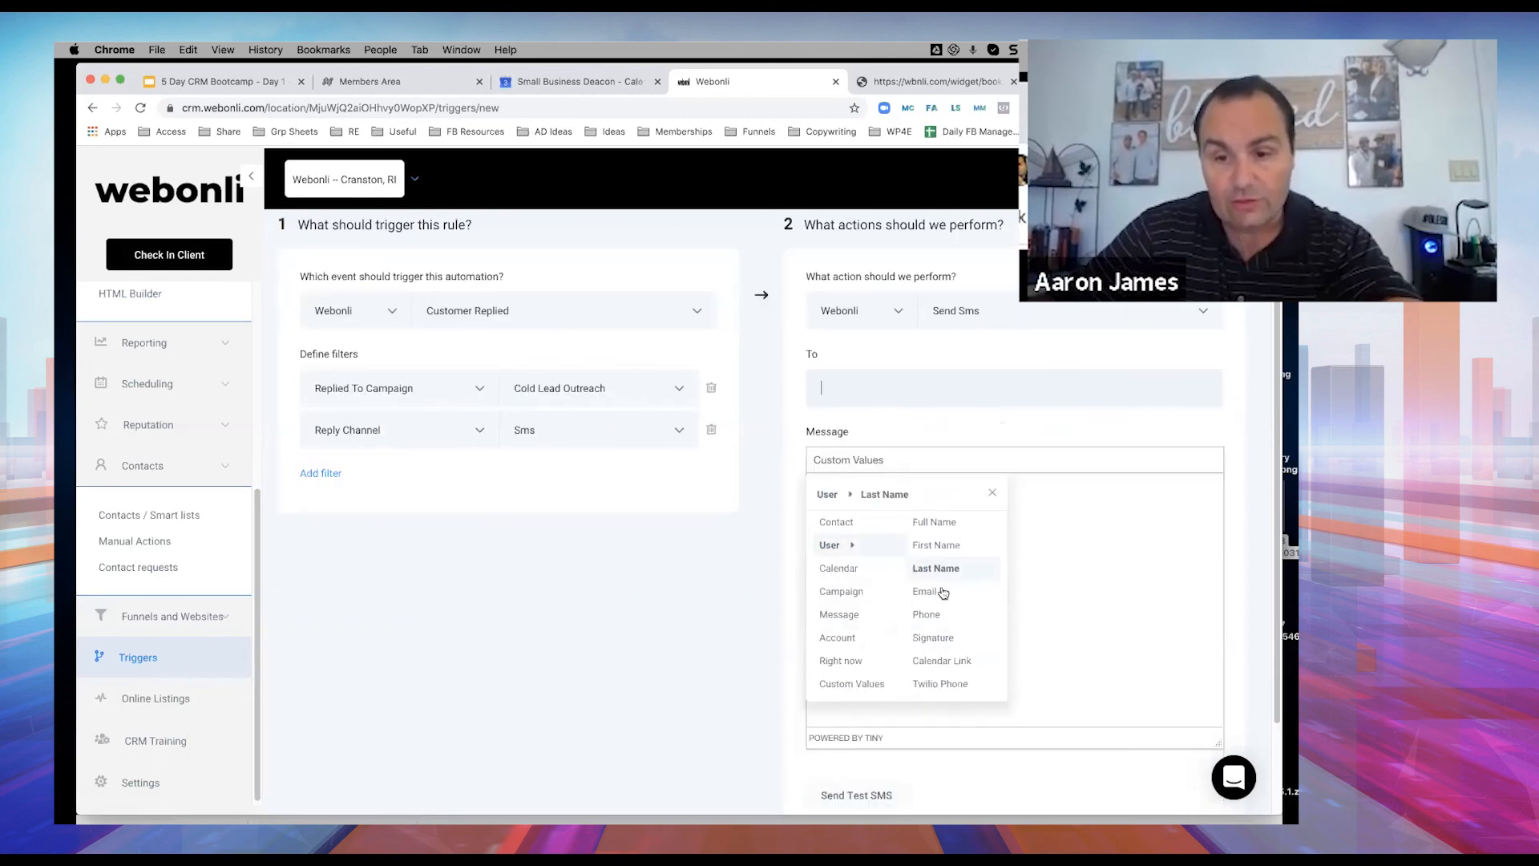
{"action": "left_click", "coordinate": [929, 614]}
{"action": "left_click_drag", "start_coordinate": [912, 491], "coordinate": [777, 495]}
{"action": "key", "text": "super+c"}
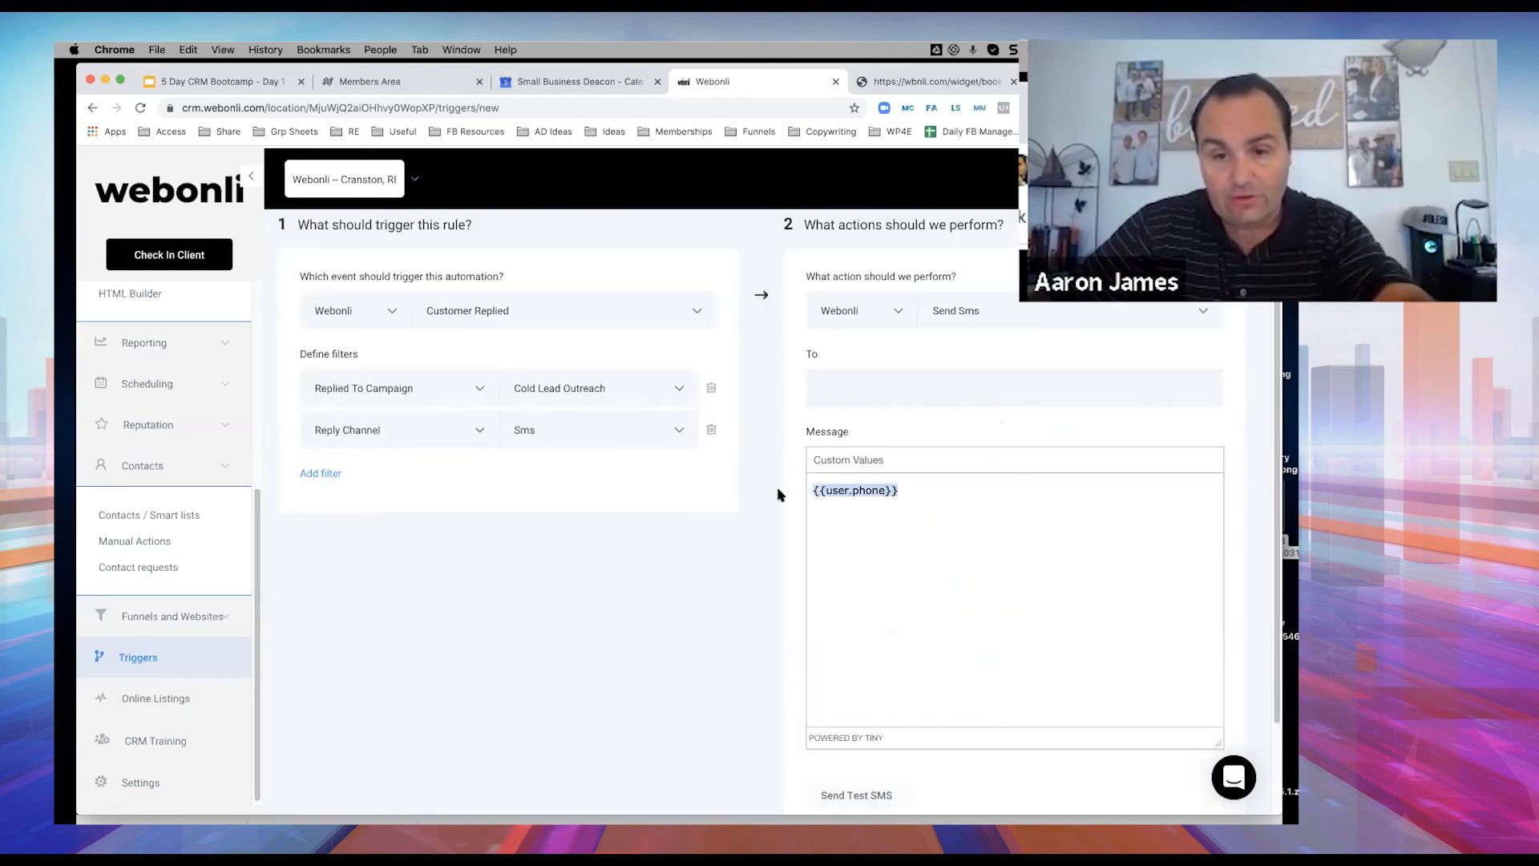
{"action": "left_click", "coordinate": [849, 384]}
{"action": "key", "text": "super+v"}
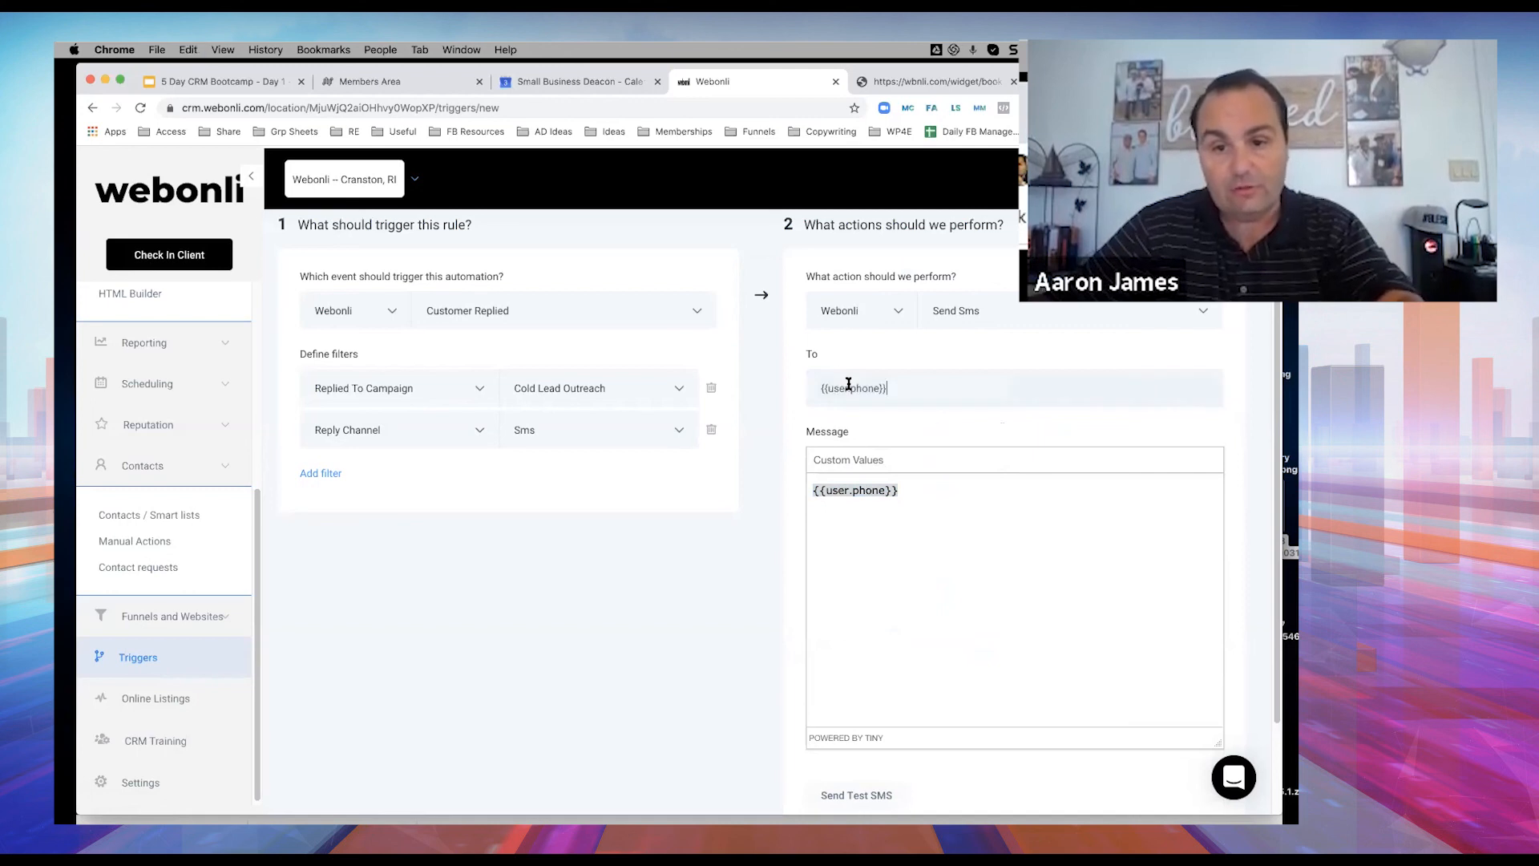
{"action": "left_click_drag", "start_coordinate": [912, 491], "coordinate": [772, 492]}
{"action": "key", "text": "BackSpace"}
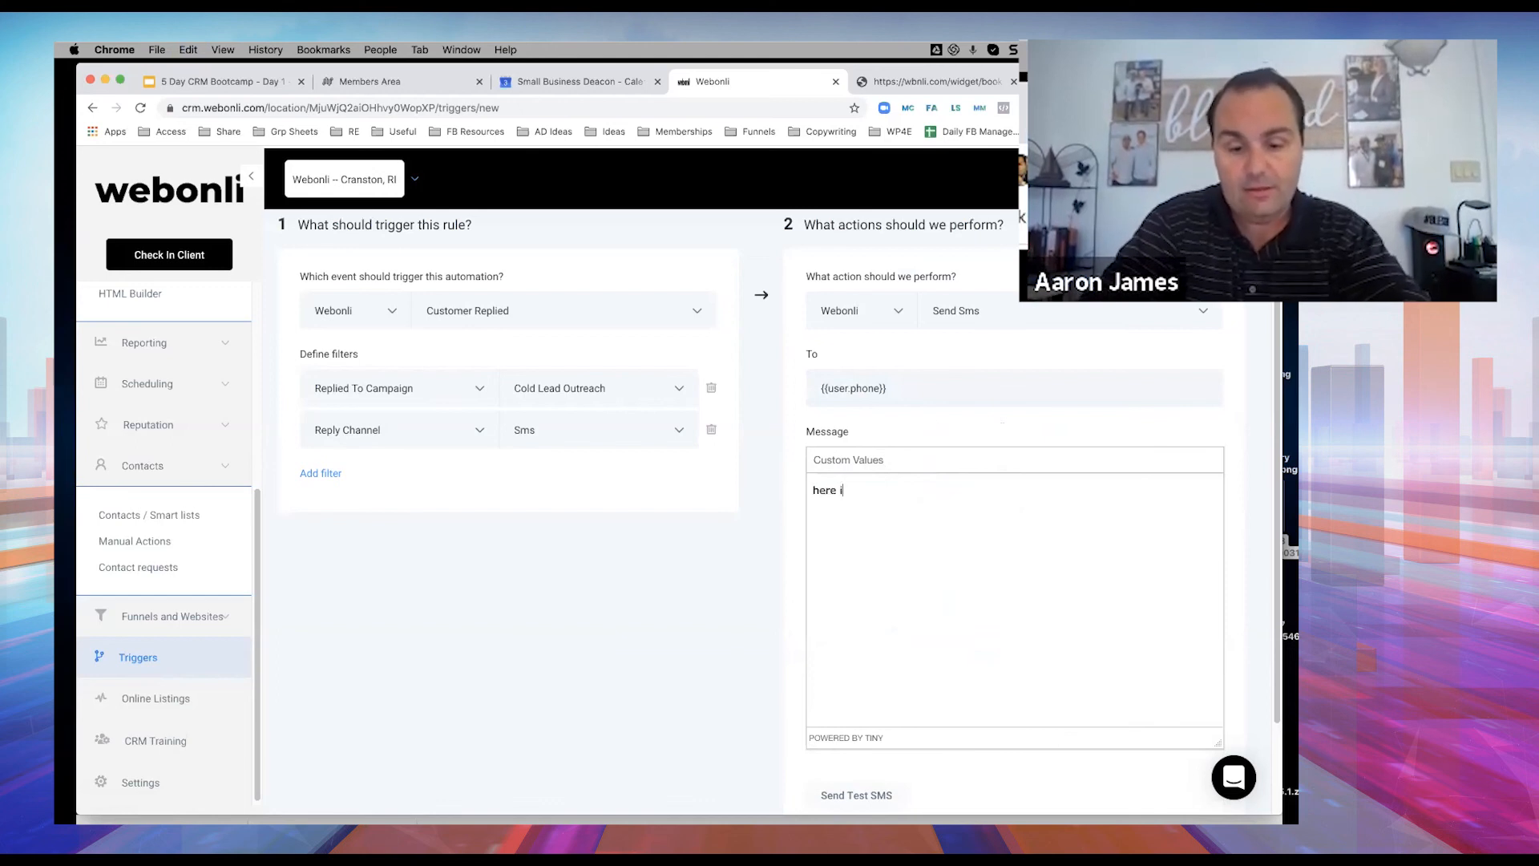
Start the message with 'here is that link', discarding a trial calendar name placeholder.
{"action": "type", "text": "here is that link"}
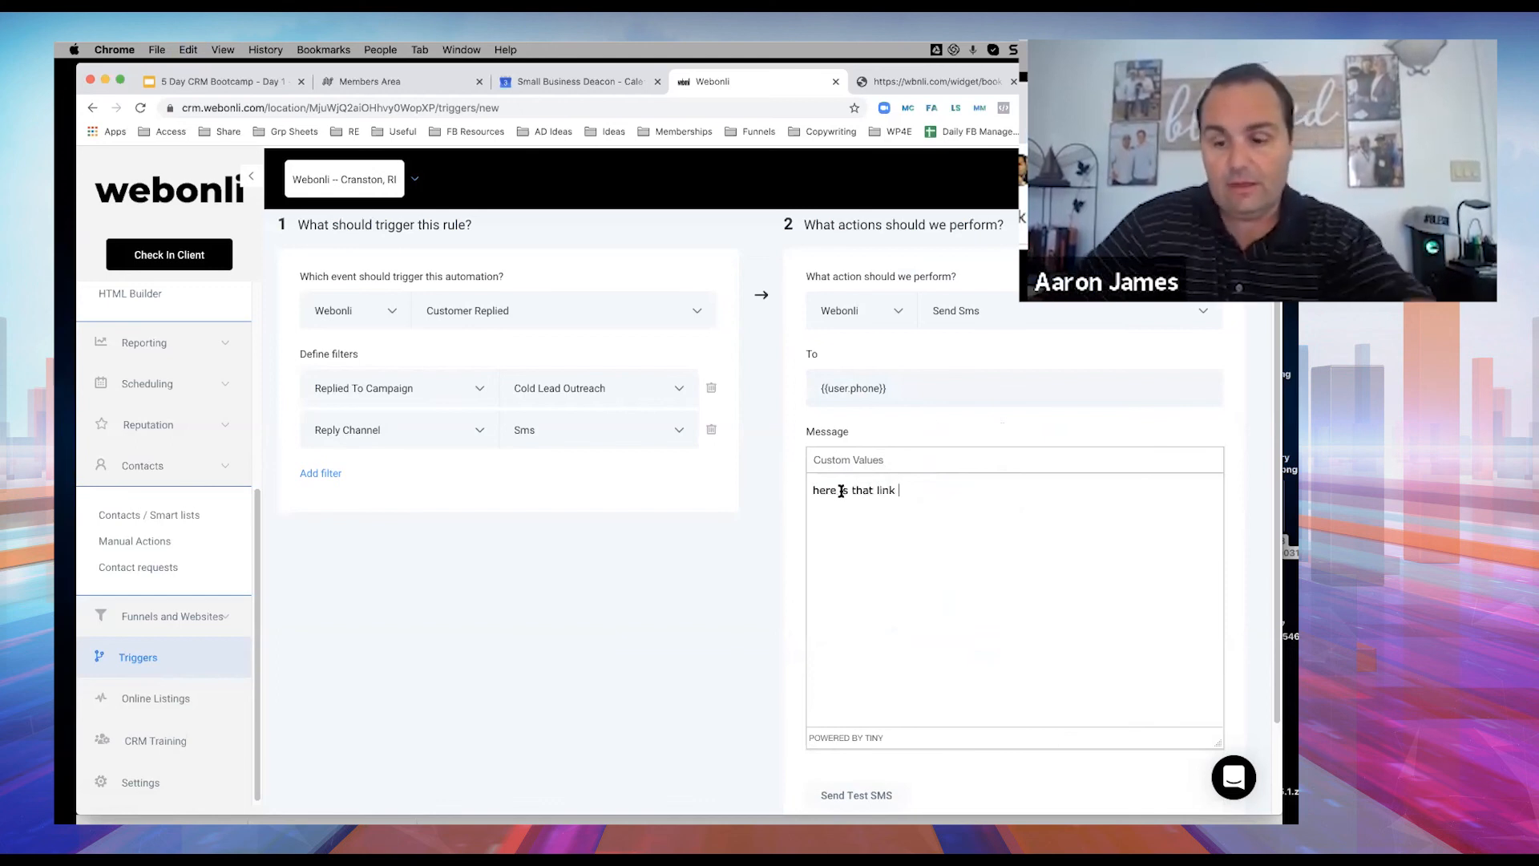
{"action": "left_click", "coordinate": [869, 461]}
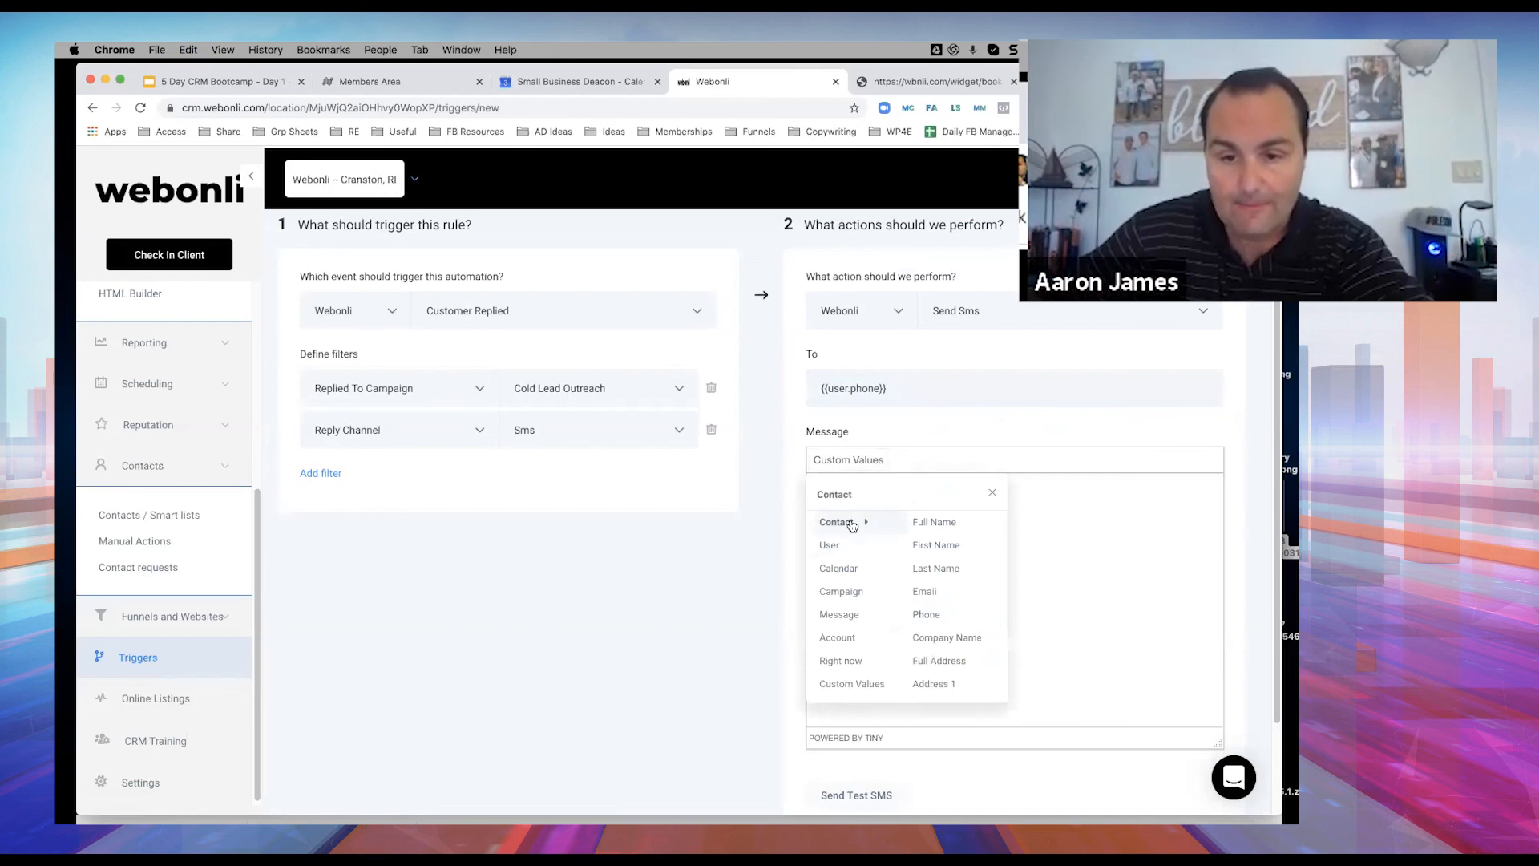
{"action": "scroll", "coordinate": [842, 589], "scroll_direction": "down", "scroll_amount": 1}
{"action": "mouse_move", "coordinate": [852, 663]}
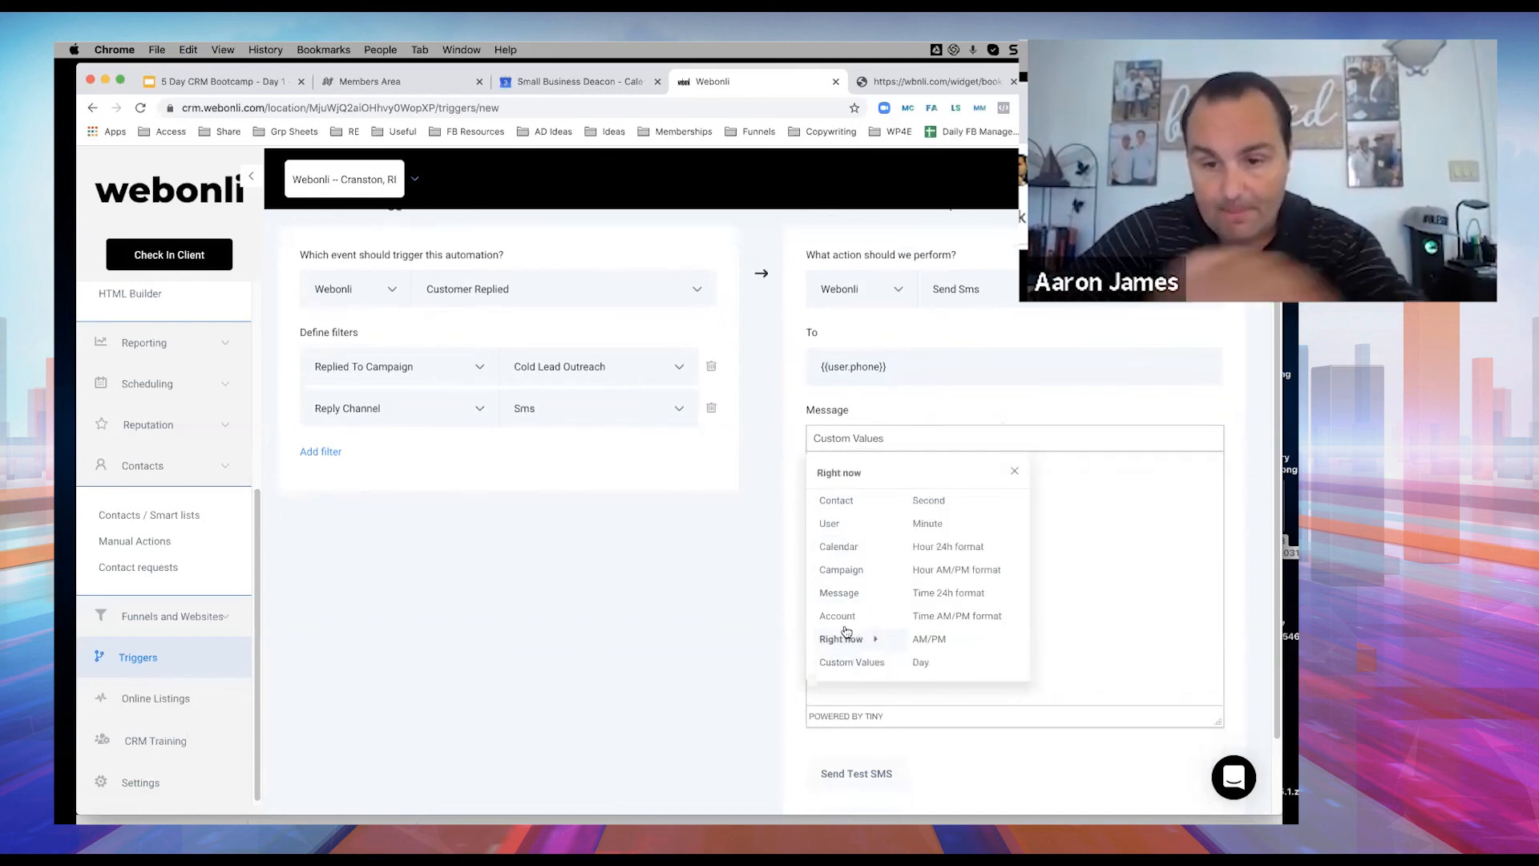
{"action": "mouse_move", "coordinate": [838, 500]}
{"action": "scroll", "coordinate": [934, 537], "scroll_direction": "down", "scroll_amount": 2}
{"action": "mouse_move", "coordinate": [877, 548]}
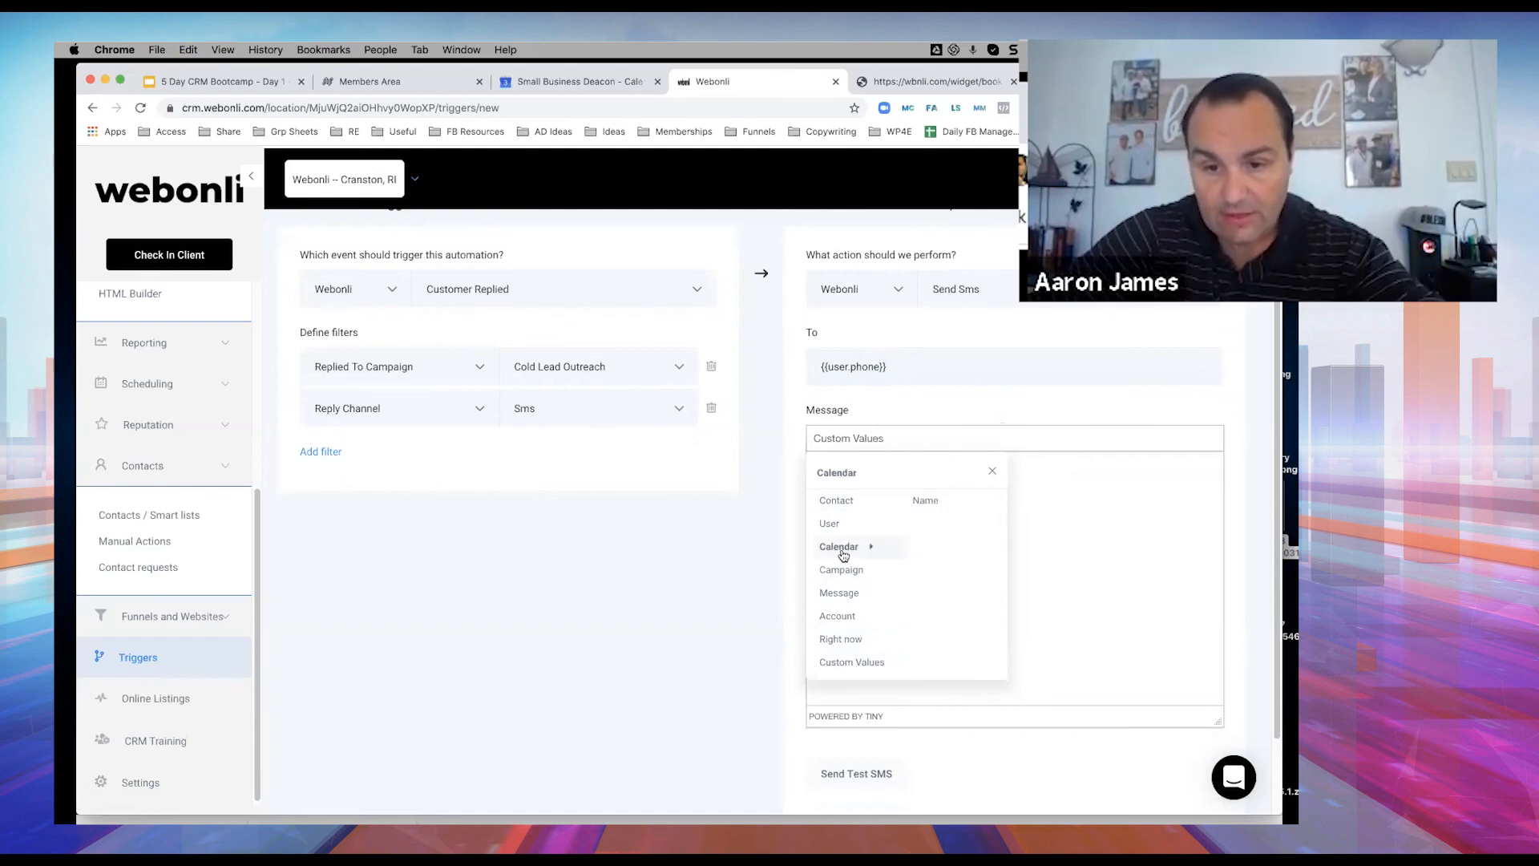
{"action": "left_click", "coordinate": [933, 501]}
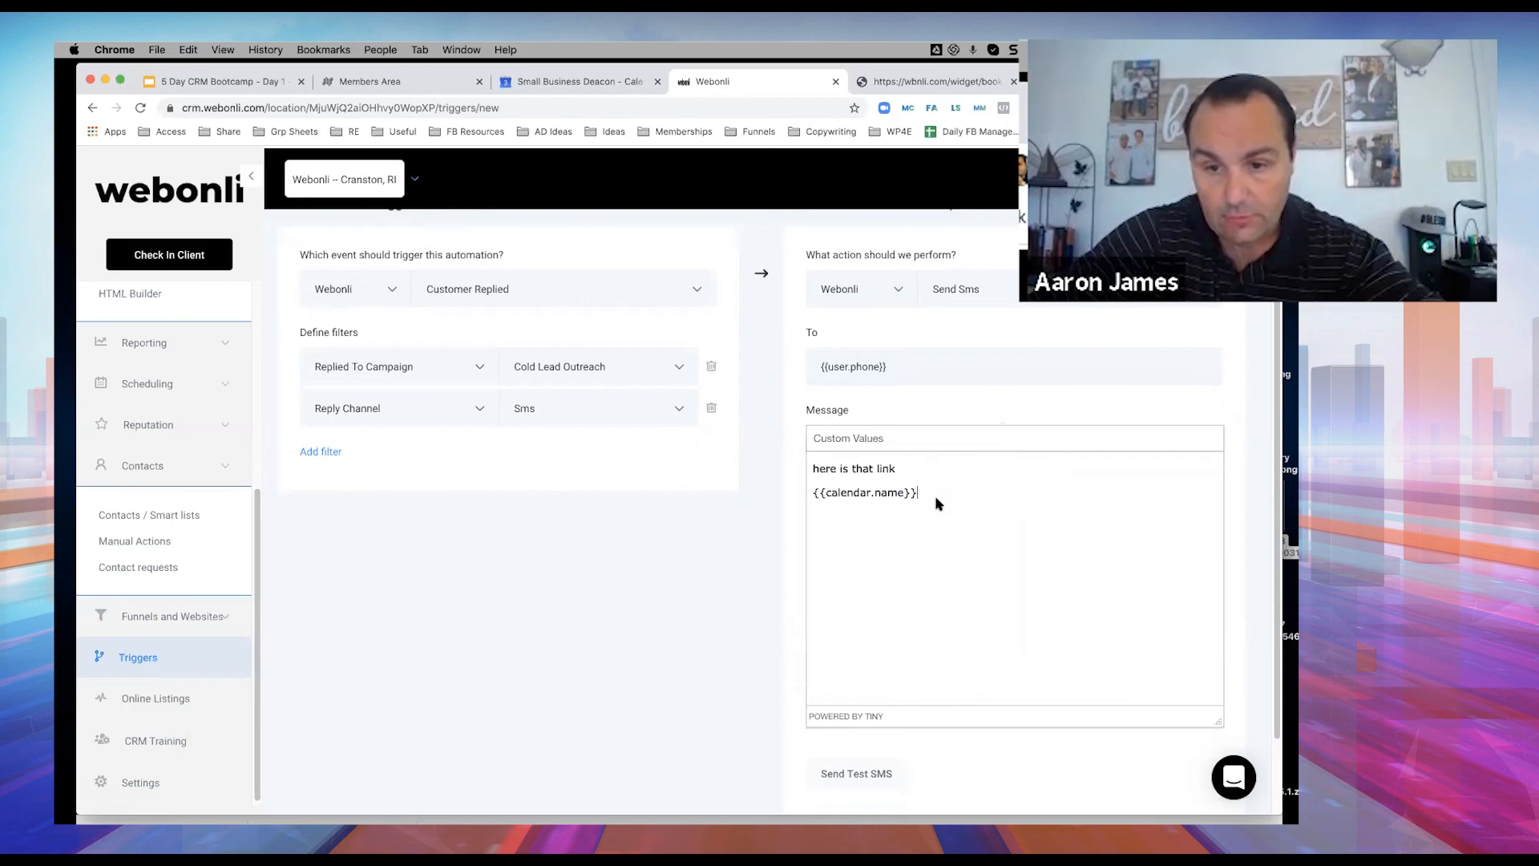
{"action": "left_click_drag", "start_coordinate": [931, 494], "coordinate": [805, 492]}
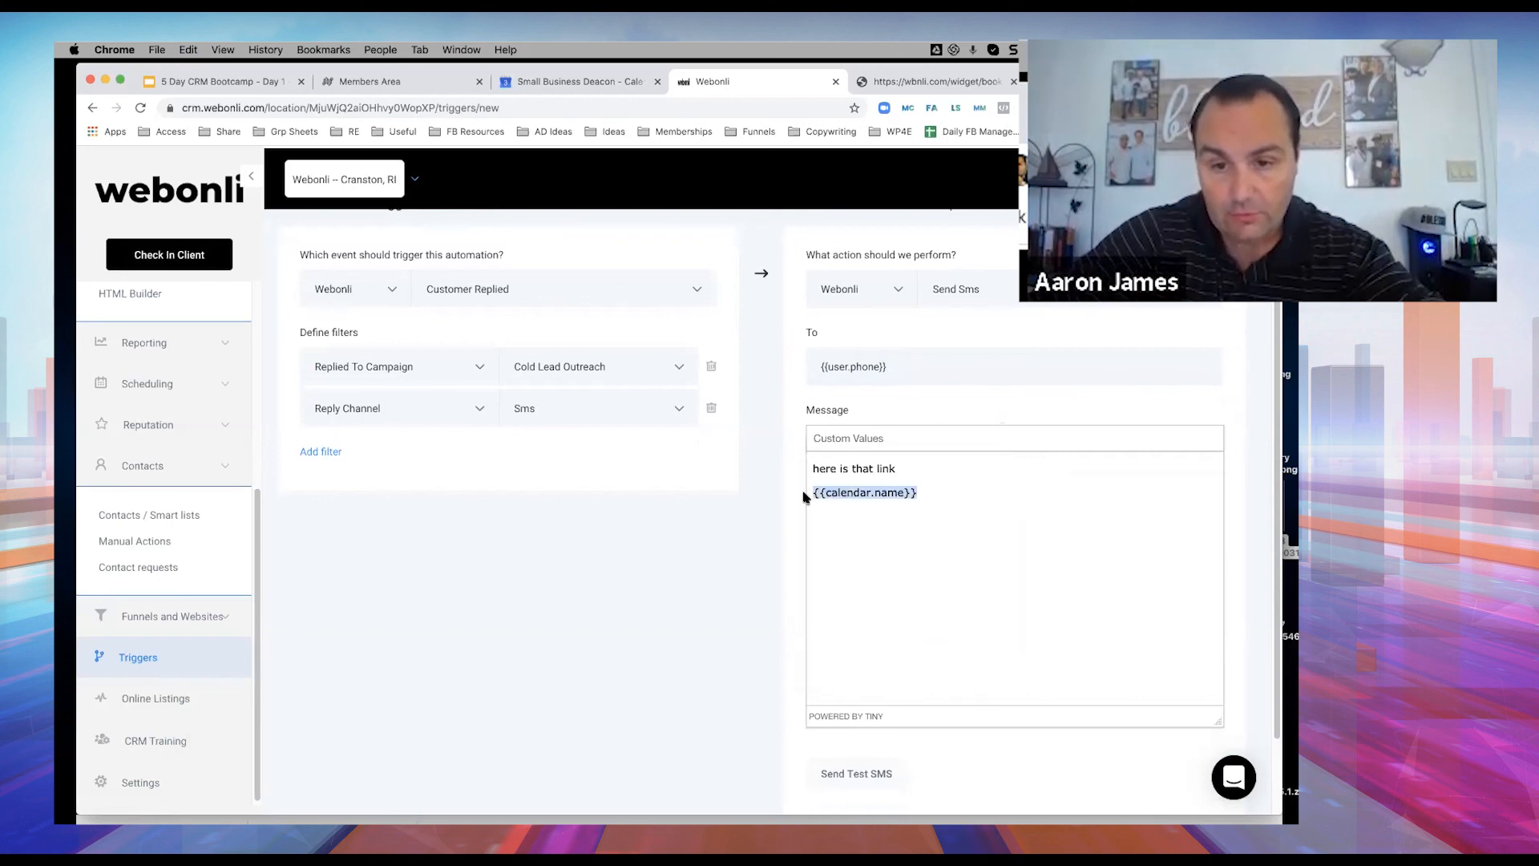
{"action": "key", "text": "BackSpace"}
Paste the booking page's URL into the message and add a colon after 'here is that link'.
{"action": "left_click", "coordinate": [924, 81]}
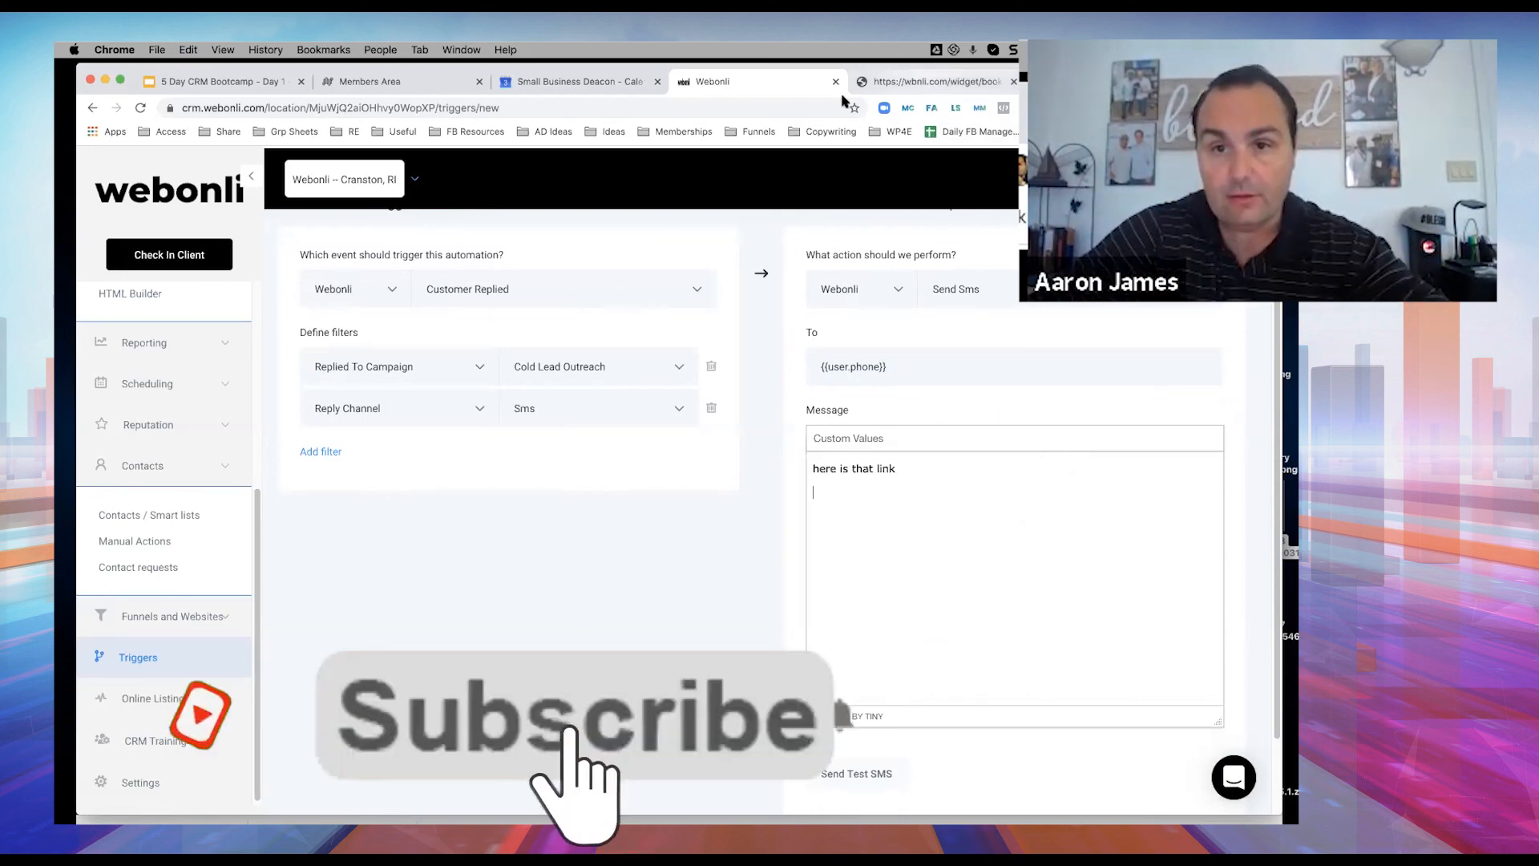
{"action": "left_click_drag", "start_coordinate": [466, 108], "coordinate": [138, 110]}
{"action": "key", "text": "cmd+c"}
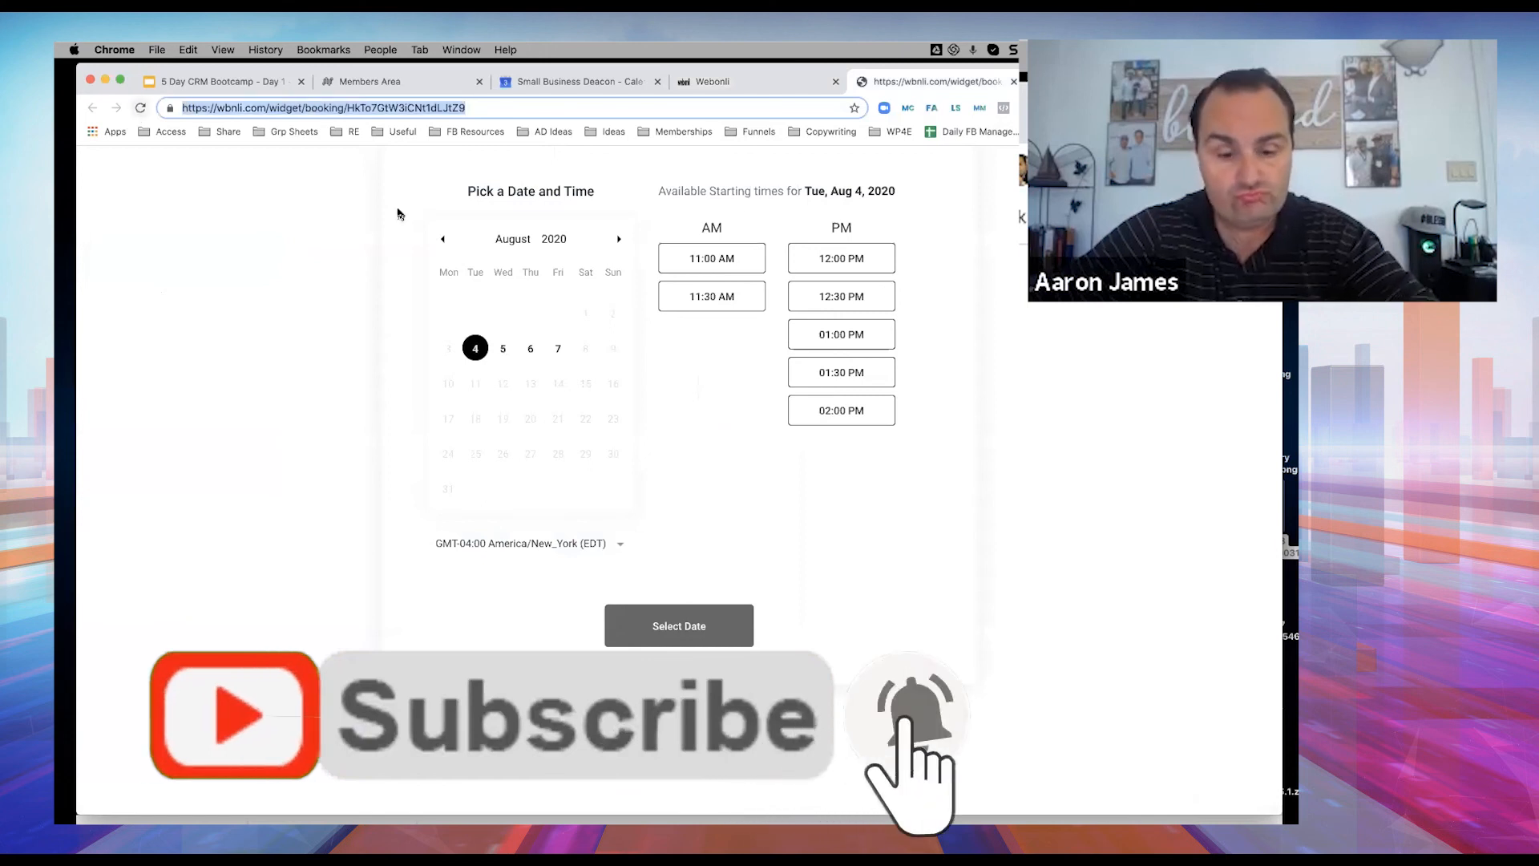
{"action": "left_click", "coordinate": [749, 82]}
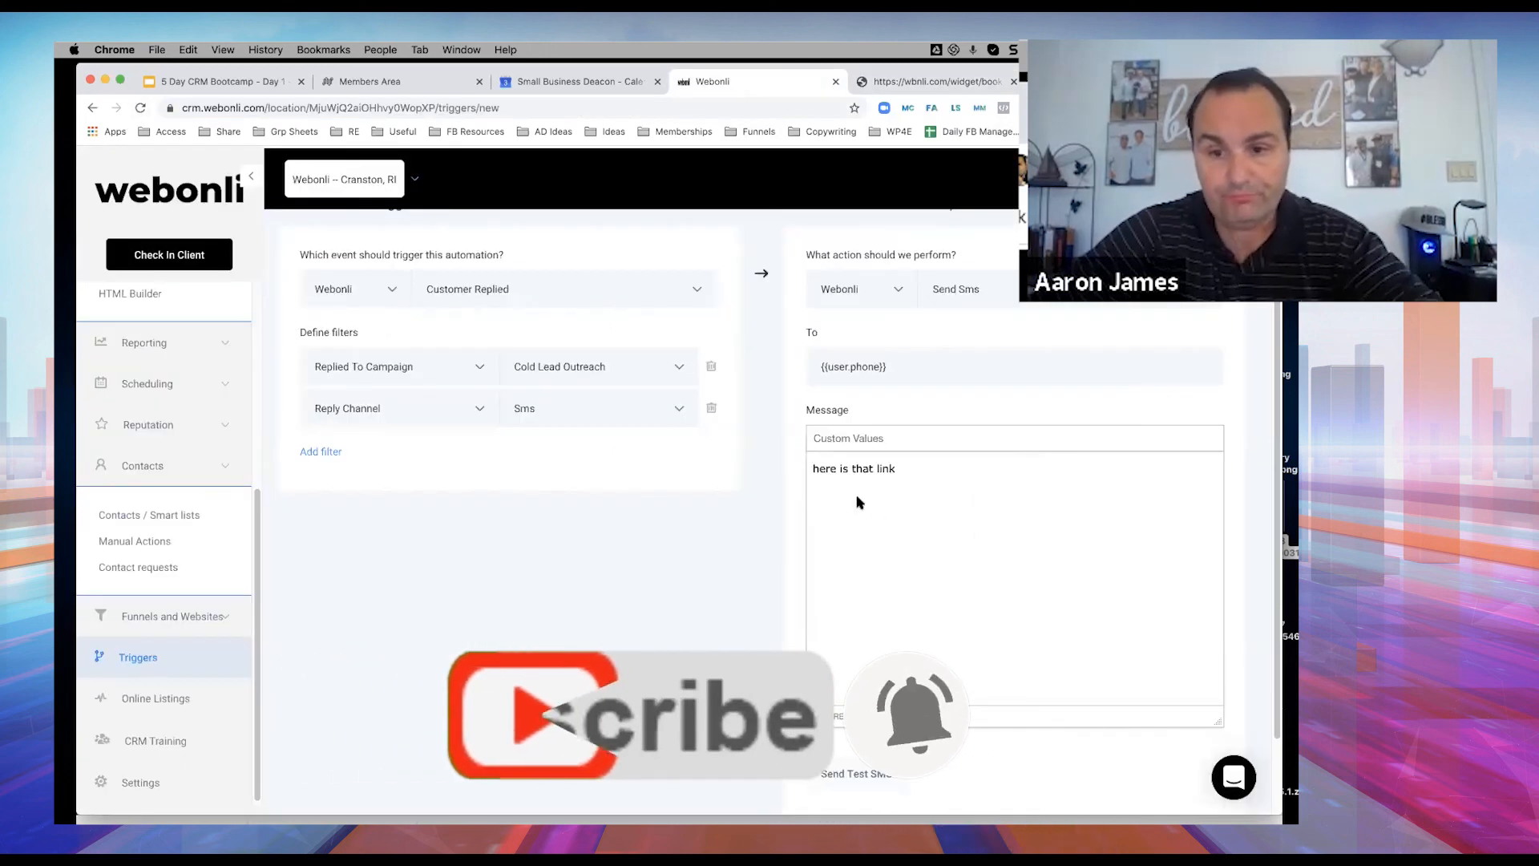
{"action": "key", "text": "cmd+v"}
{"action": "left_click", "coordinate": [902, 469]}
{"action": "type", "text": ":"}
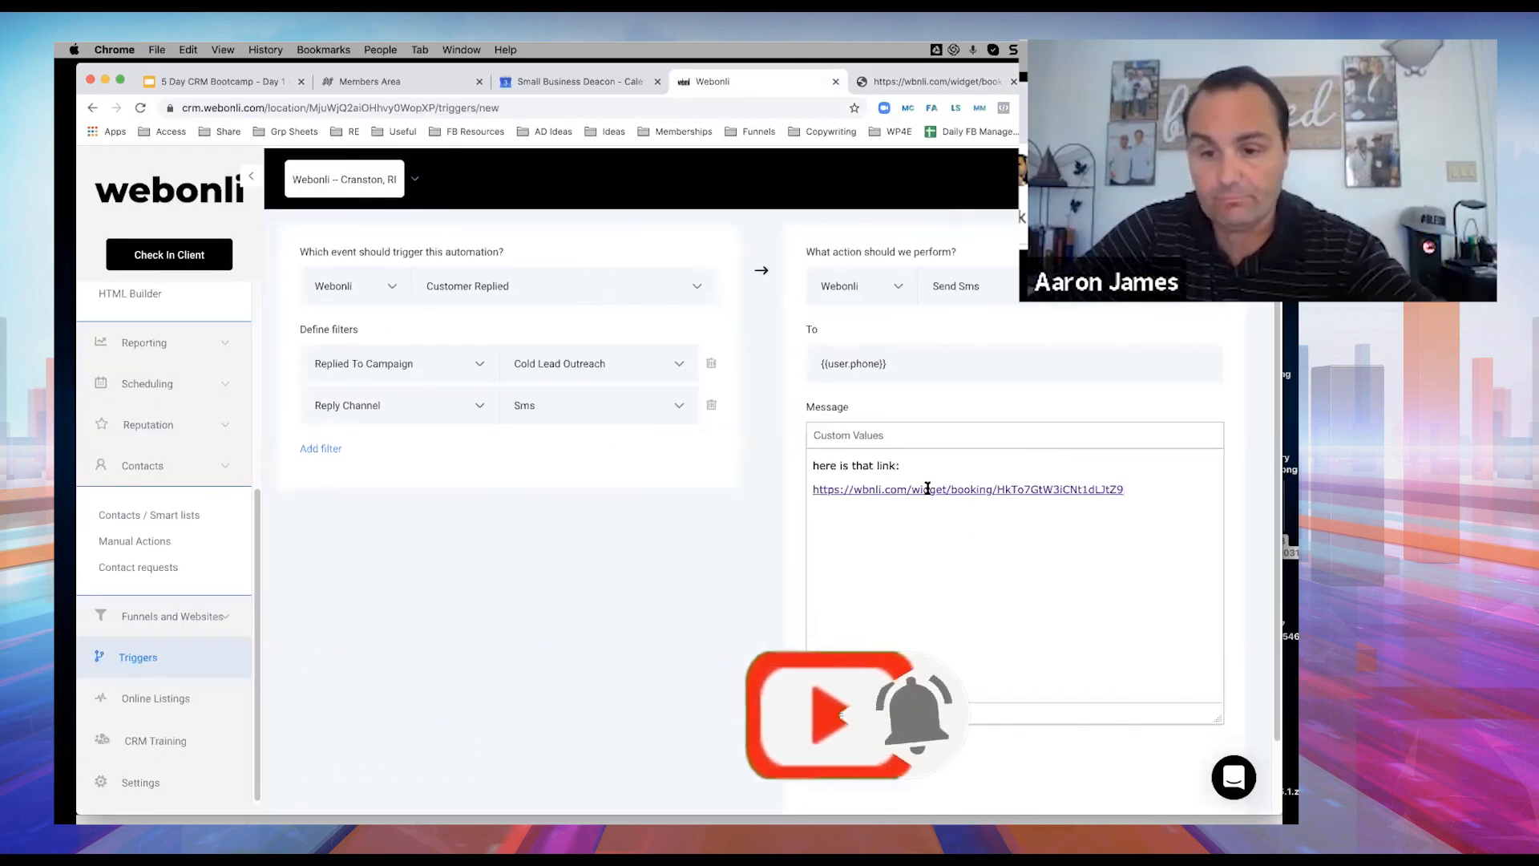
{"action": "scroll", "coordinate": [532, 670], "scroll_direction": "down", "scroll_amount": 3}
{"action": "scroll", "coordinate": [1119, 335], "scroll_direction": "up", "scroll_amount": 5}
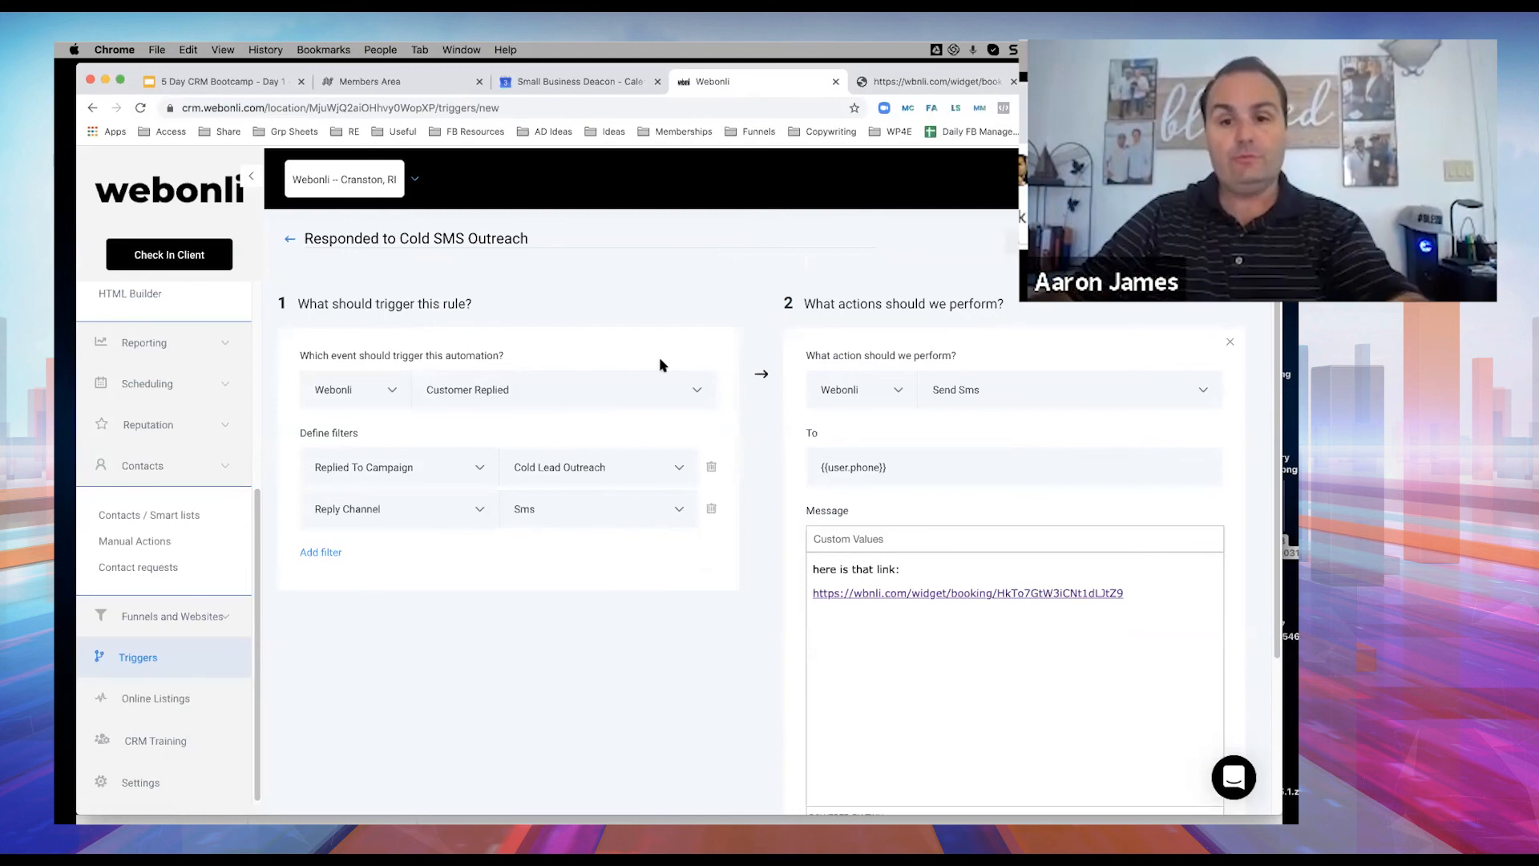
Save the rule with its Customer replied trigger, two filters and Send Sms action, leaving it Active.
{"action": "scroll", "coordinate": [845, 427], "scroll_direction": "down", "scroll_amount": 1}
{"action": "scroll", "coordinate": [844, 428], "scroll_direction": "up", "scroll_amount": 1}
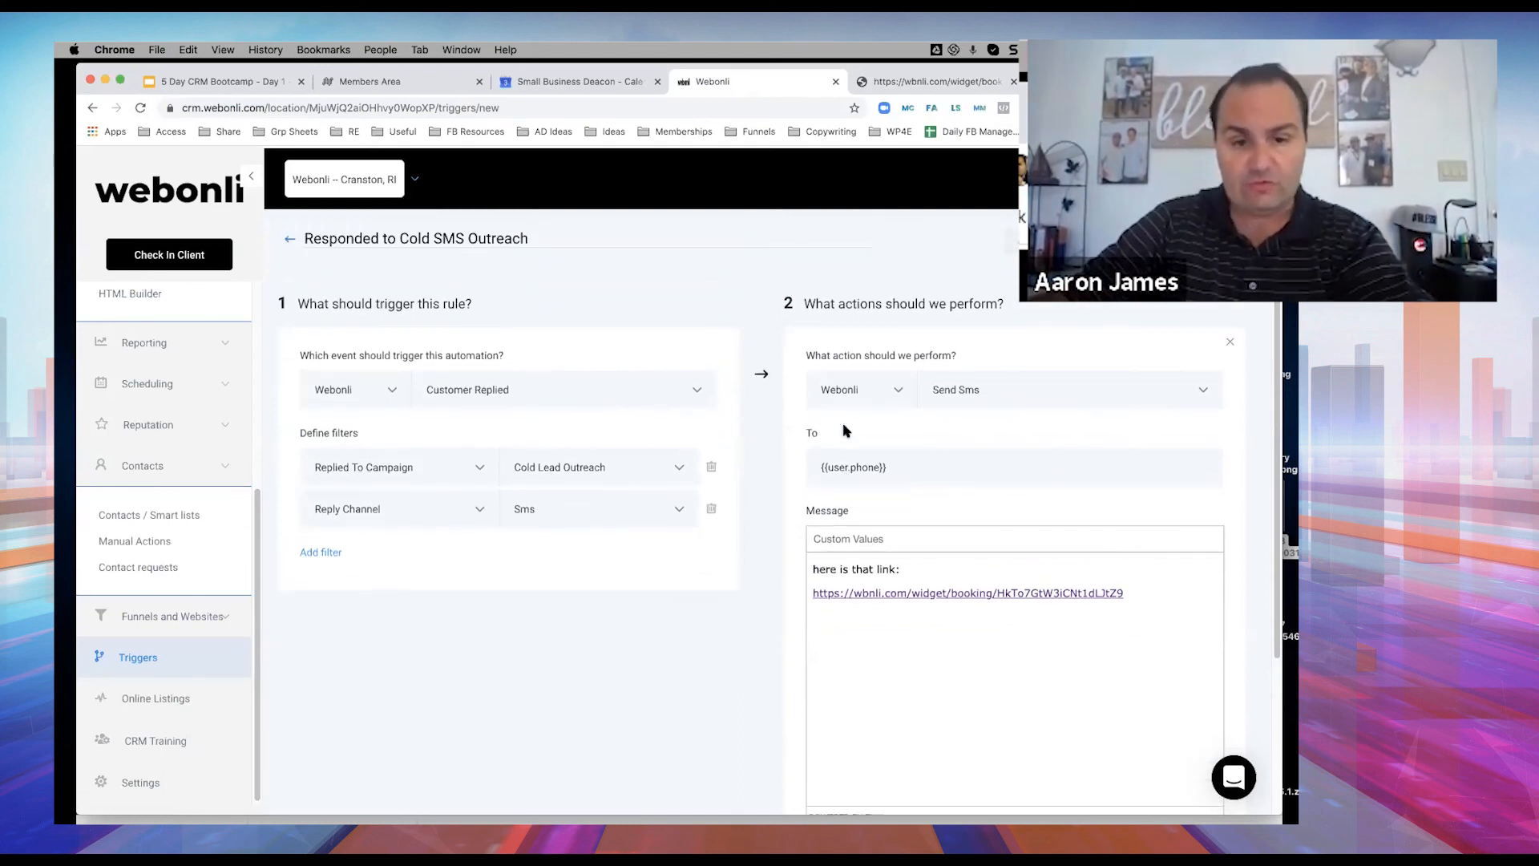
{"action": "left_click", "coordinate": [1206, 241]}
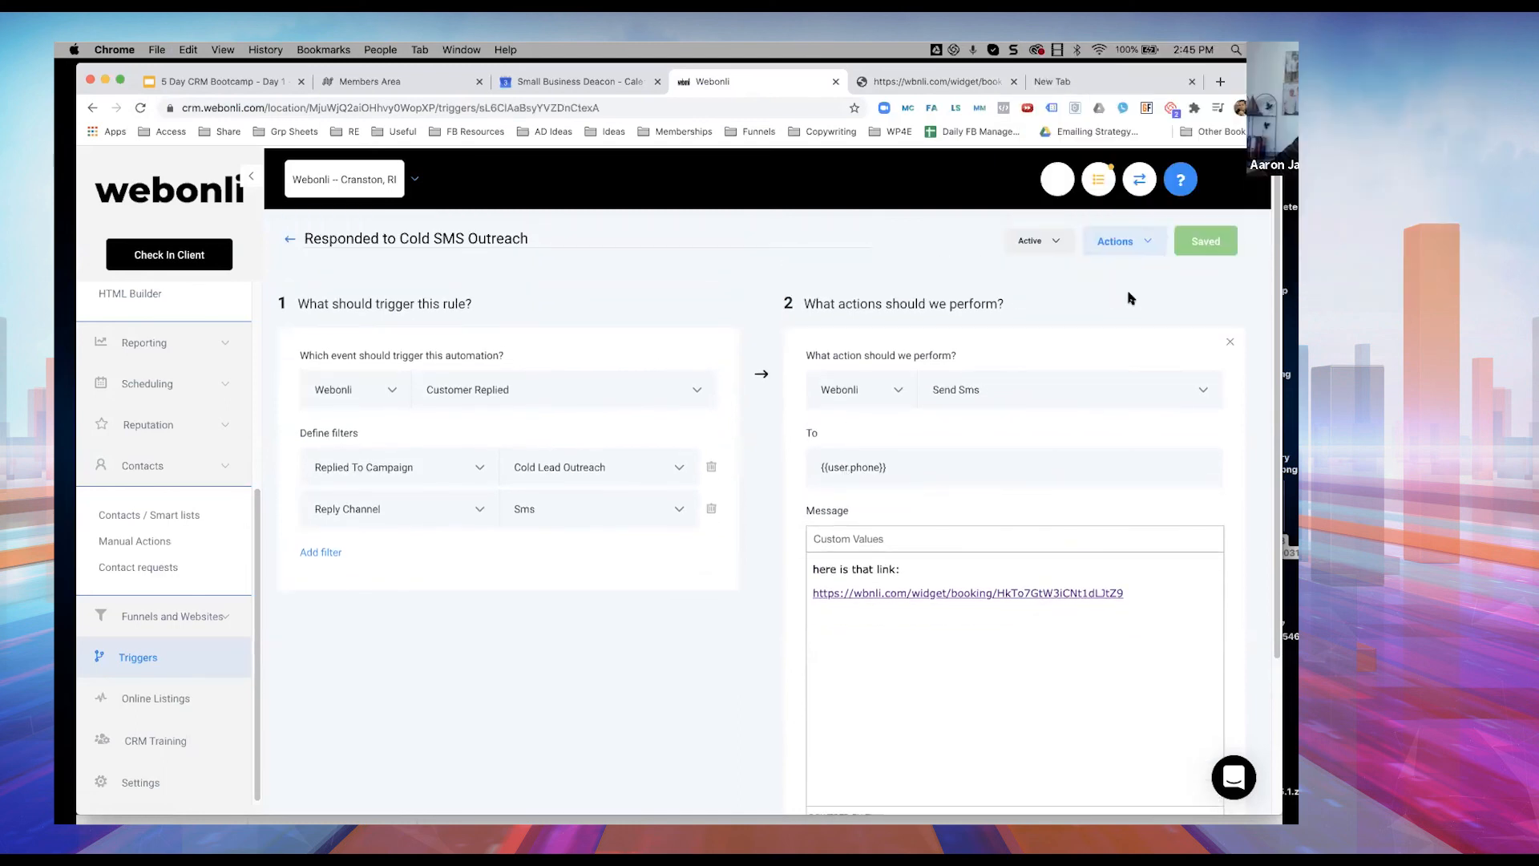